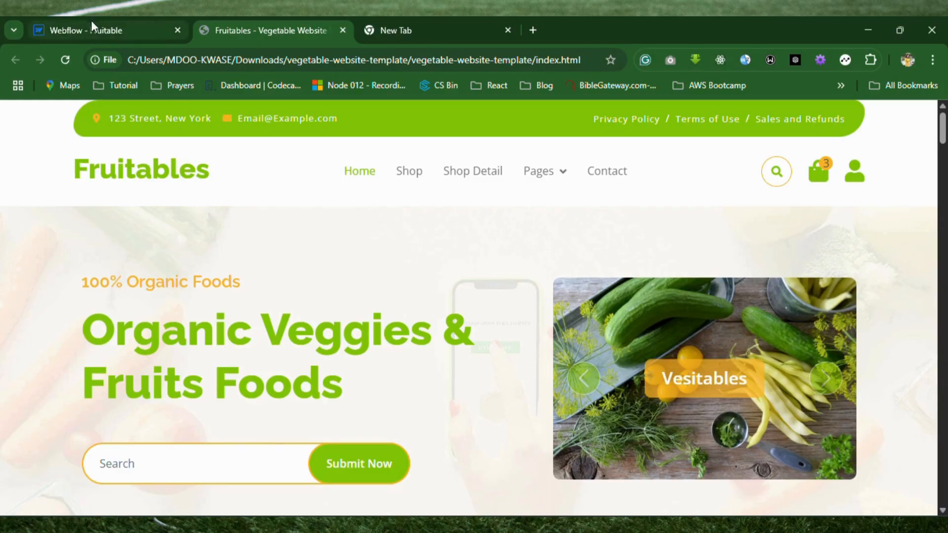
Switch to the Webflow project and add a Section element to the page directly below the navigation bar.
click(107, 29)
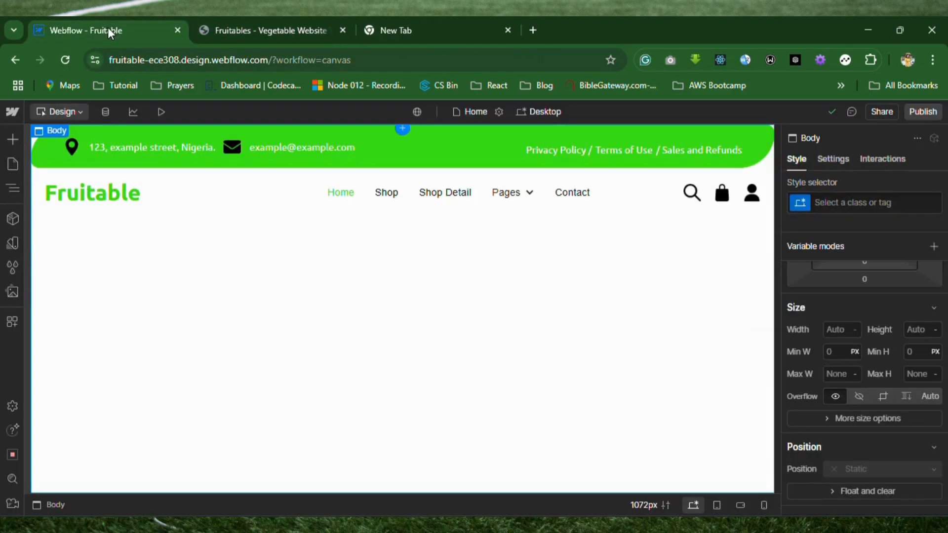
click(13, 139)
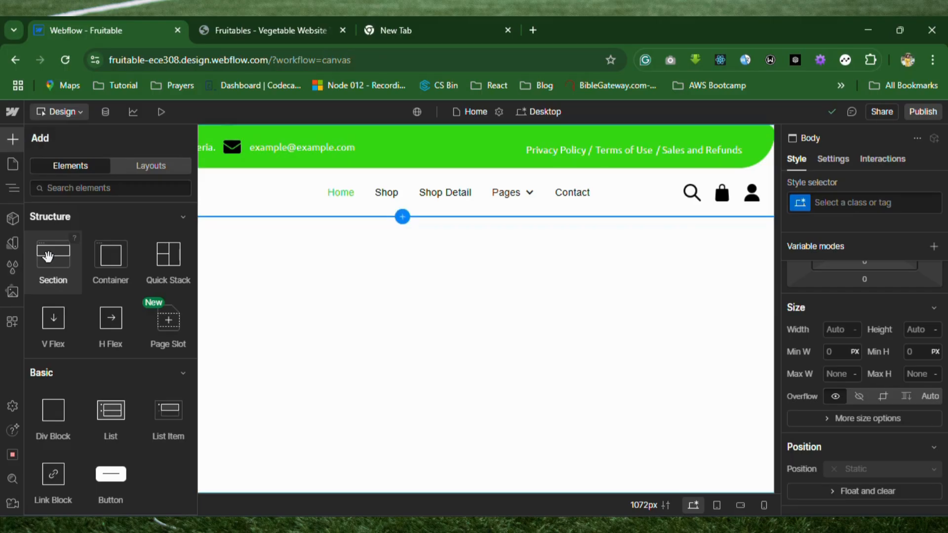
drag(93, 253, 283, 250)
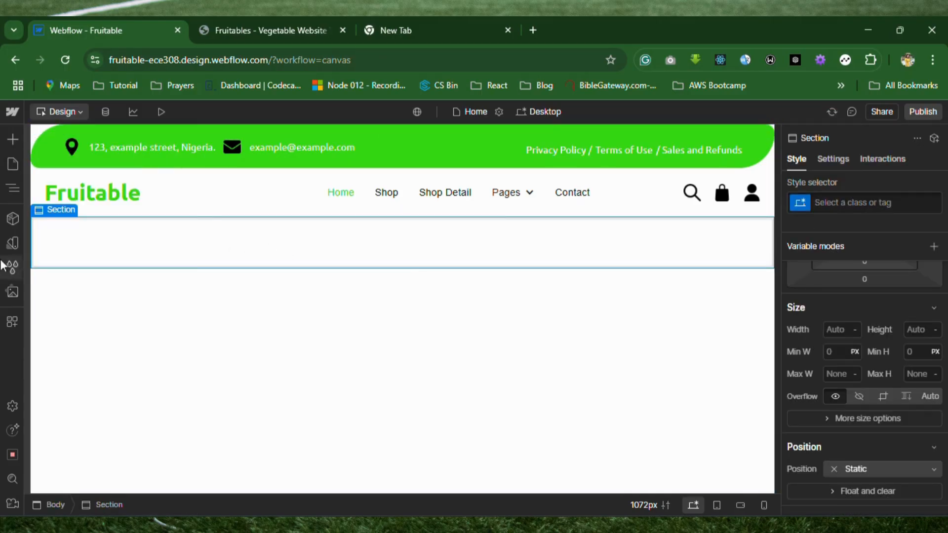
Apply the existing hero-section class to the new Section below navigation-section.
click(13, 189)
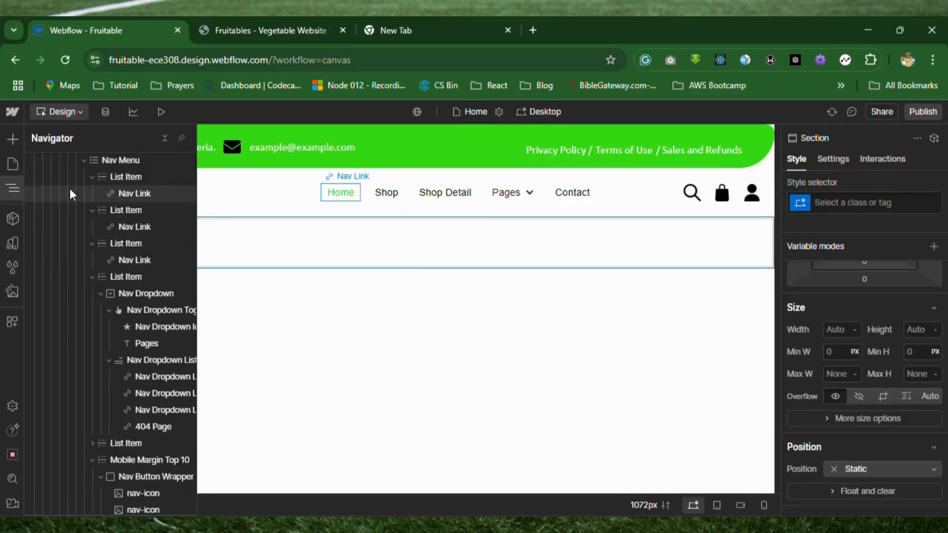
scroll(70, 190, up, 3)
scroll(69, 188, up, 2)
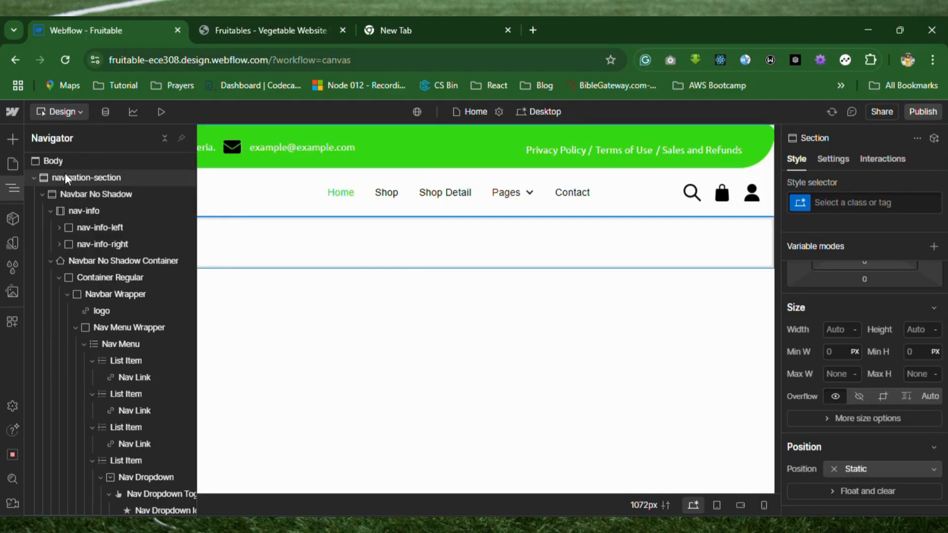
click(64, 174)
click(67, 195)
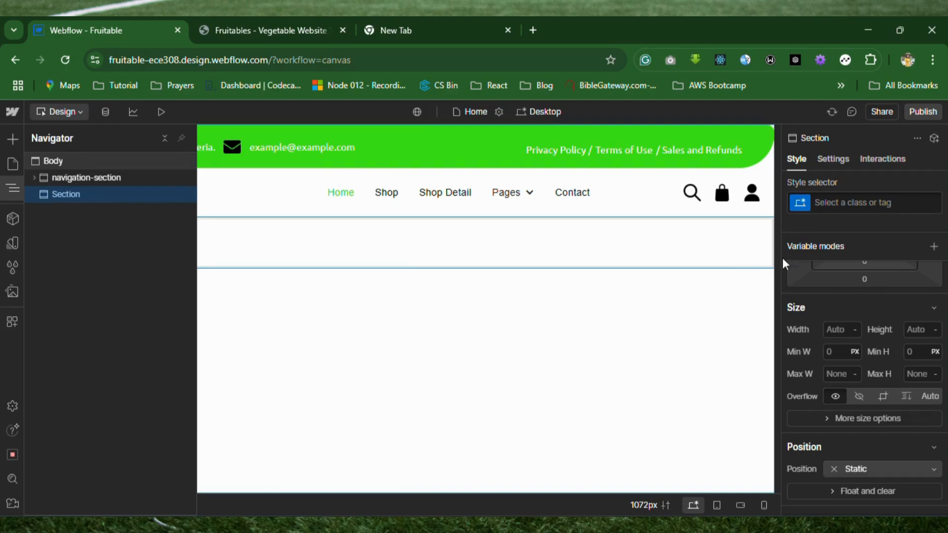
click(847, 202)
text(He)
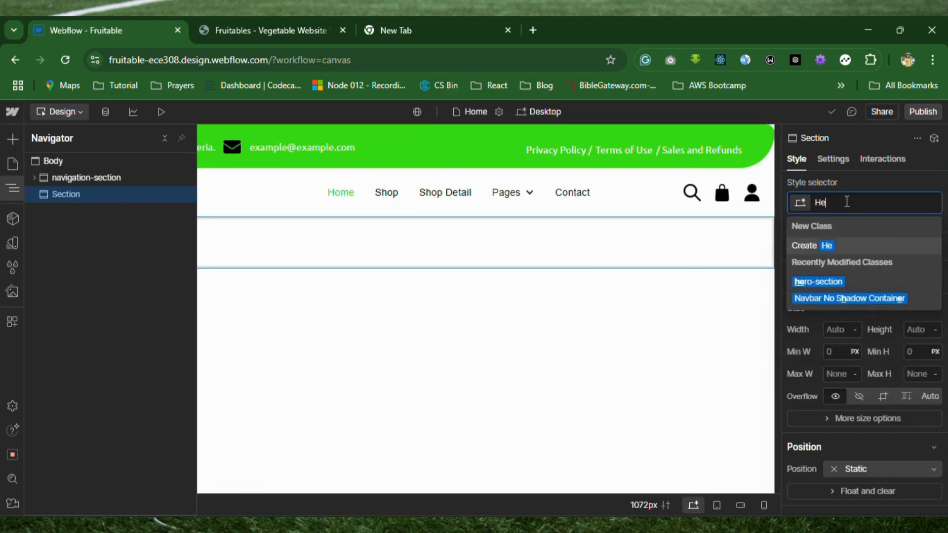
text(ro-section)
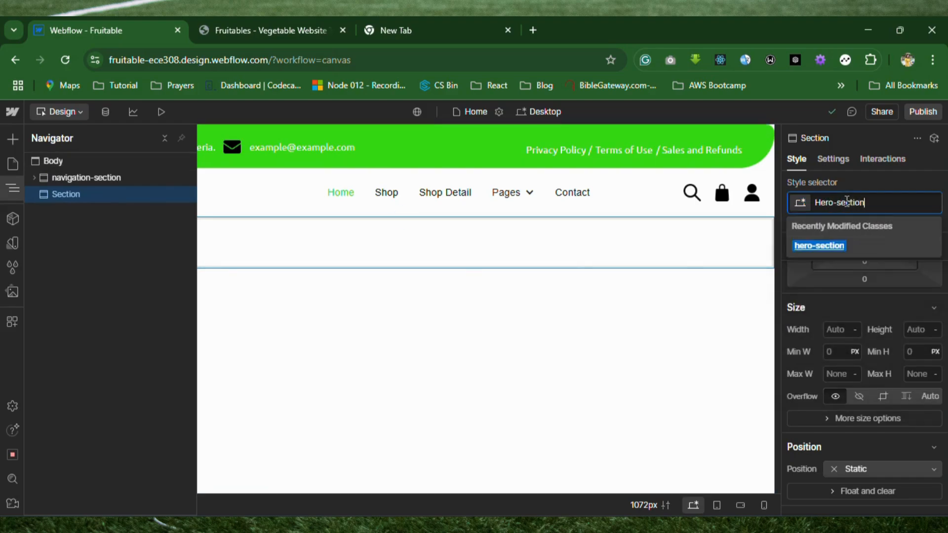
key(Return)
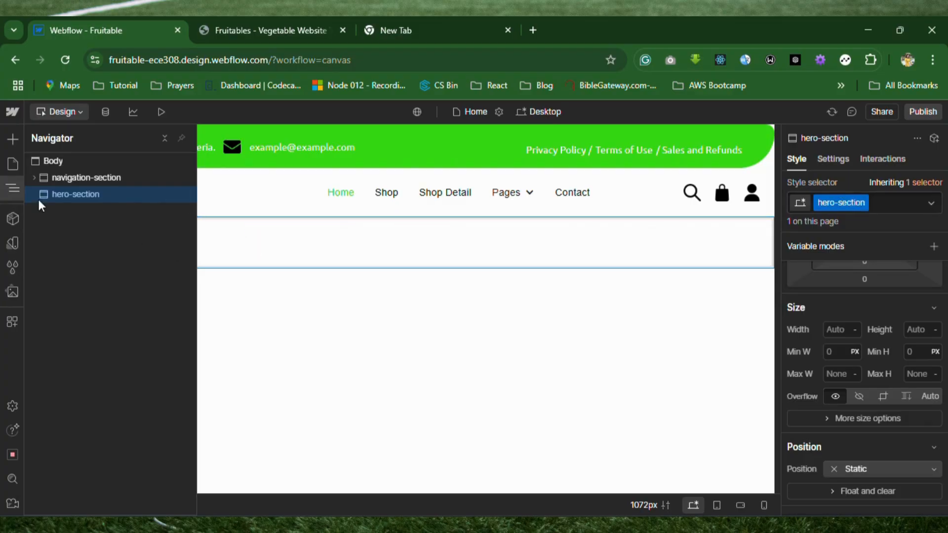
Add a Div Block inside the hero-section.
click(12, 140)
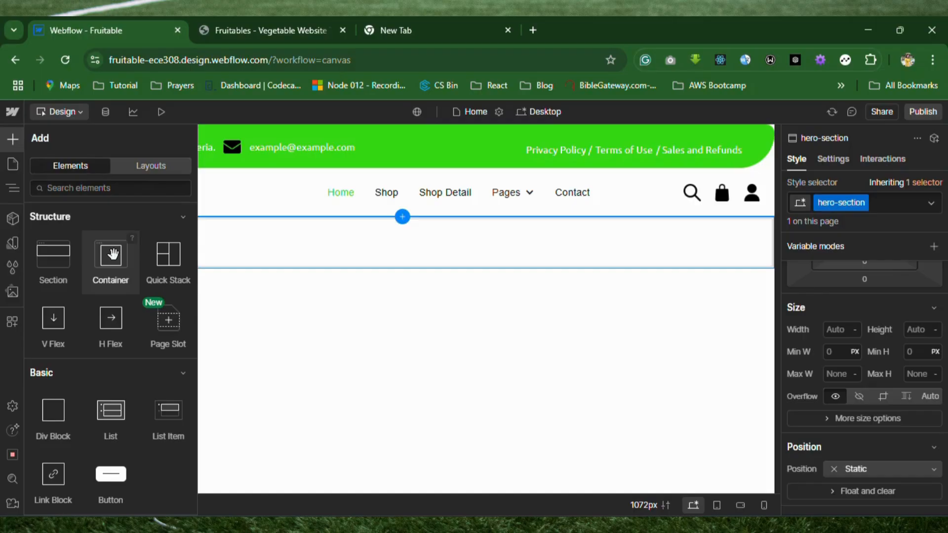
scroll(49, 488, down, 2)
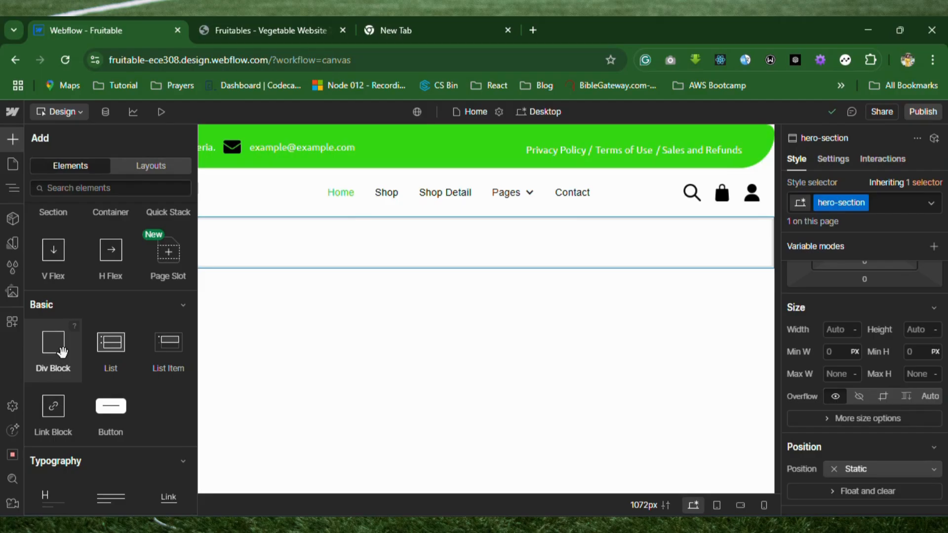
drag(62, 351, 230, 244)
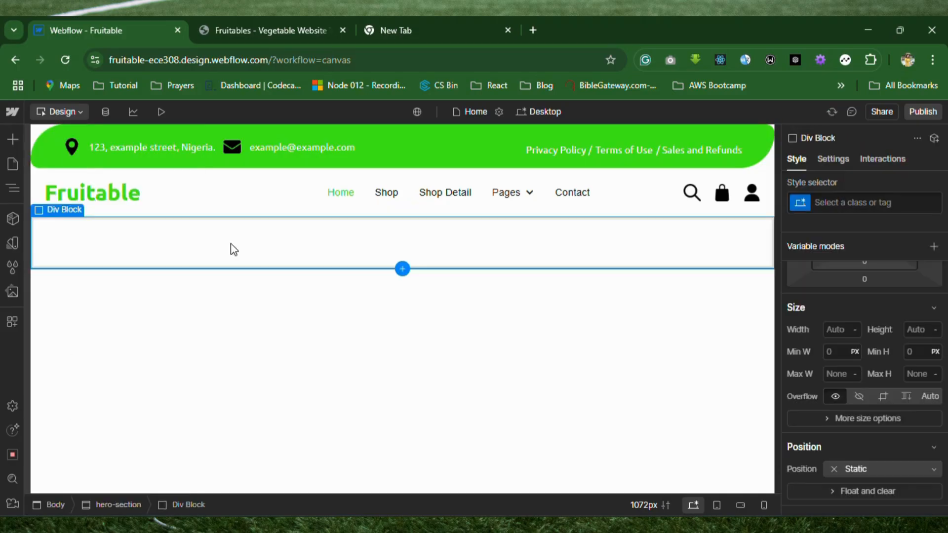
Duplicate the Div Block so that the hero-section contains two of them.
click(14, 187)
click(79, 215)
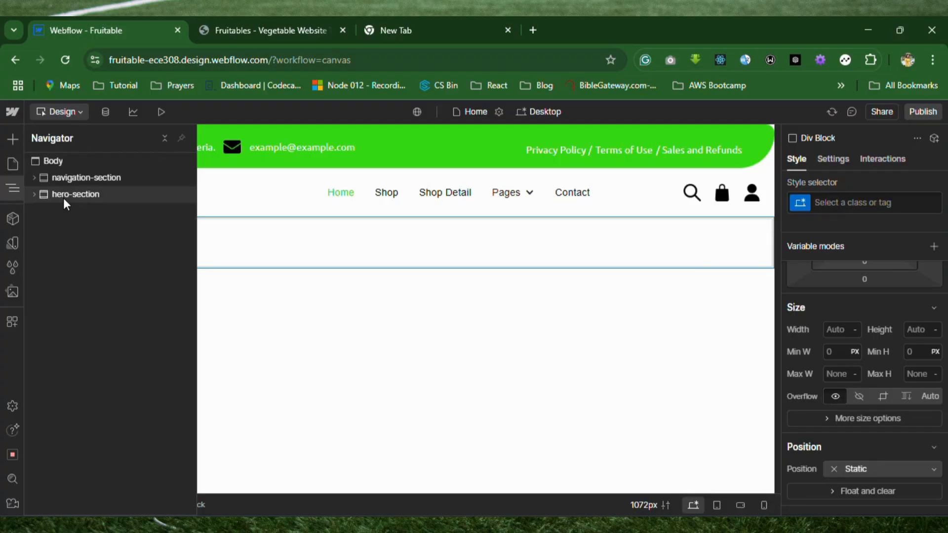
click(48, 198)
click(37, 196)
click(37, 197)
click(37, 196)
click(82, 222)
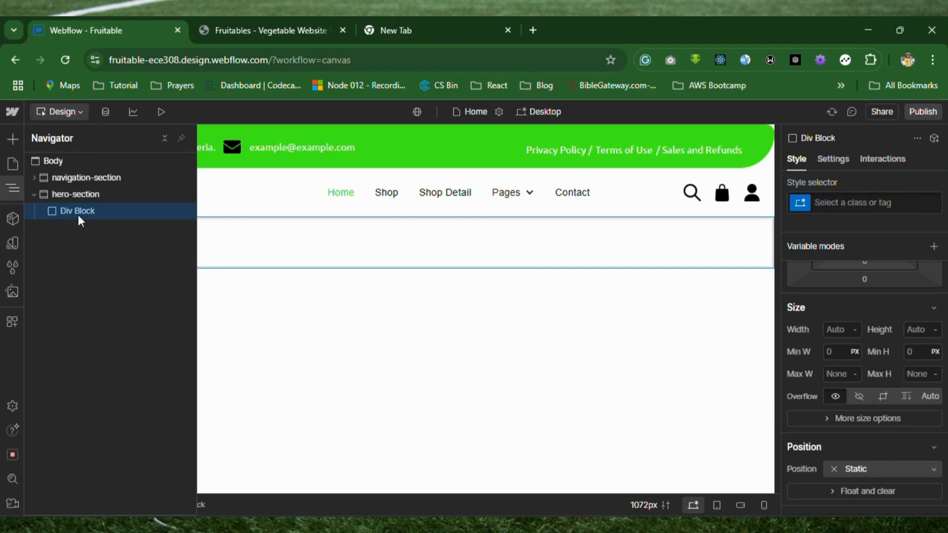
key(ctrl+v)
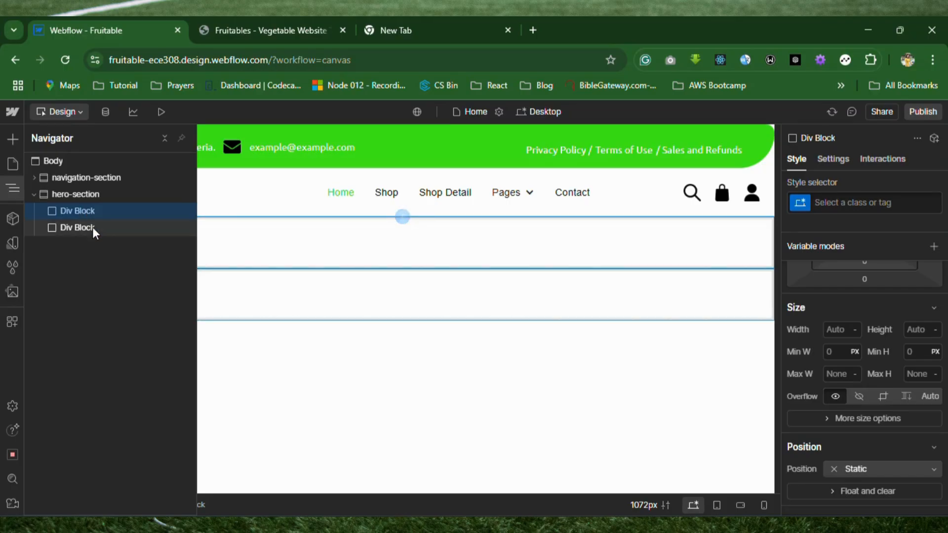
Set the hero-section's display to Flex with its horizontal alignment set to Space between.
click(88, 194)
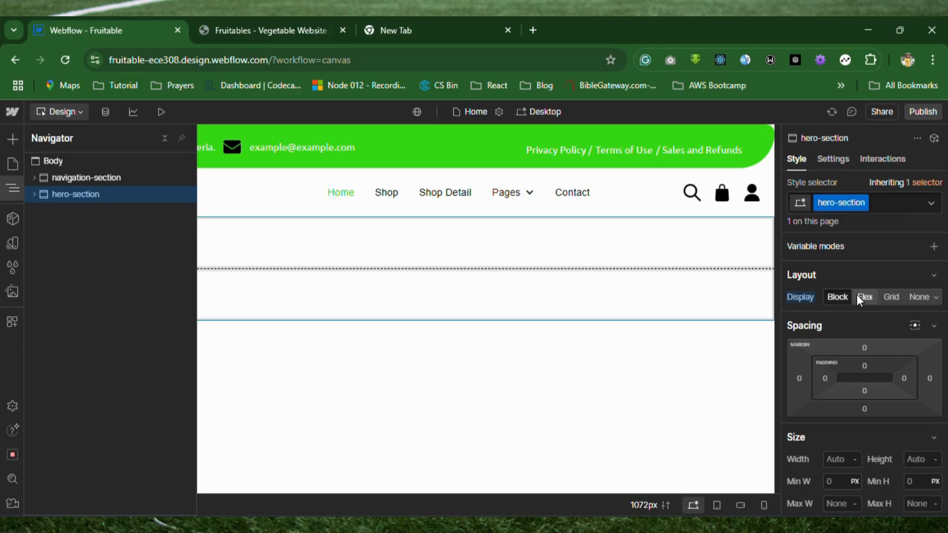
click(865, 296)
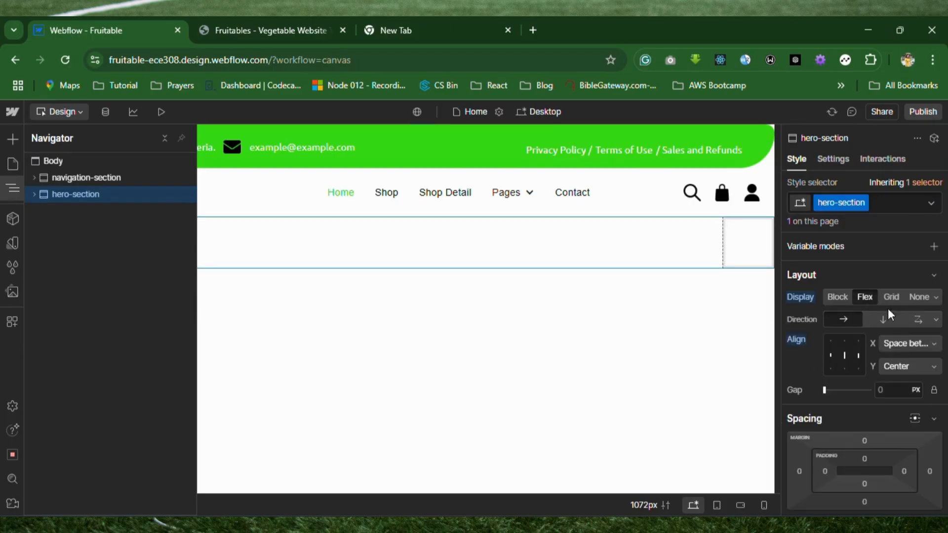
click(935, 345)
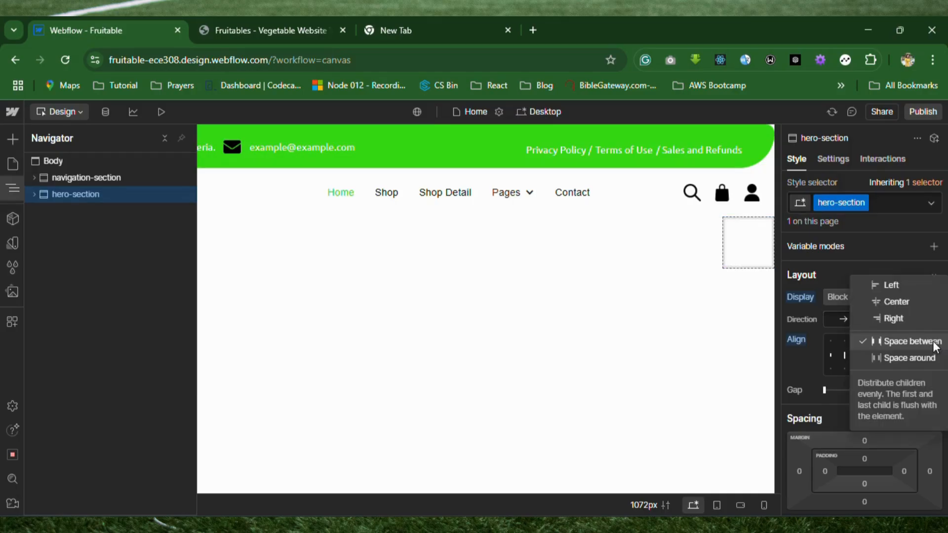
click(936, 345)
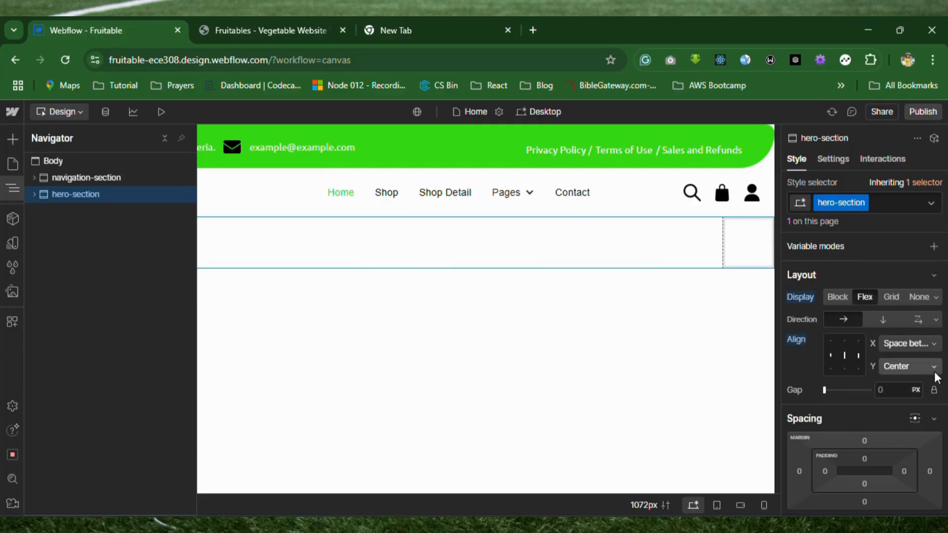
click(520, 251)
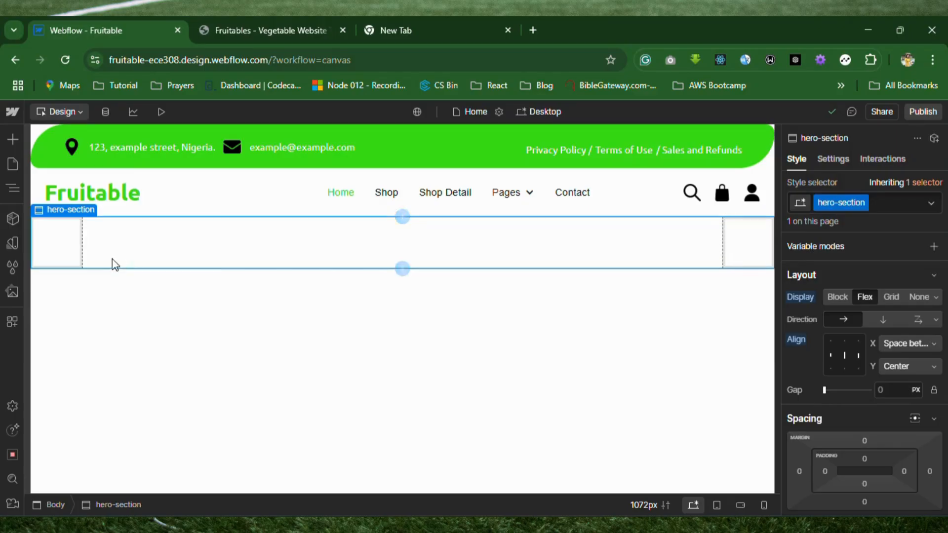
click(69, 247)
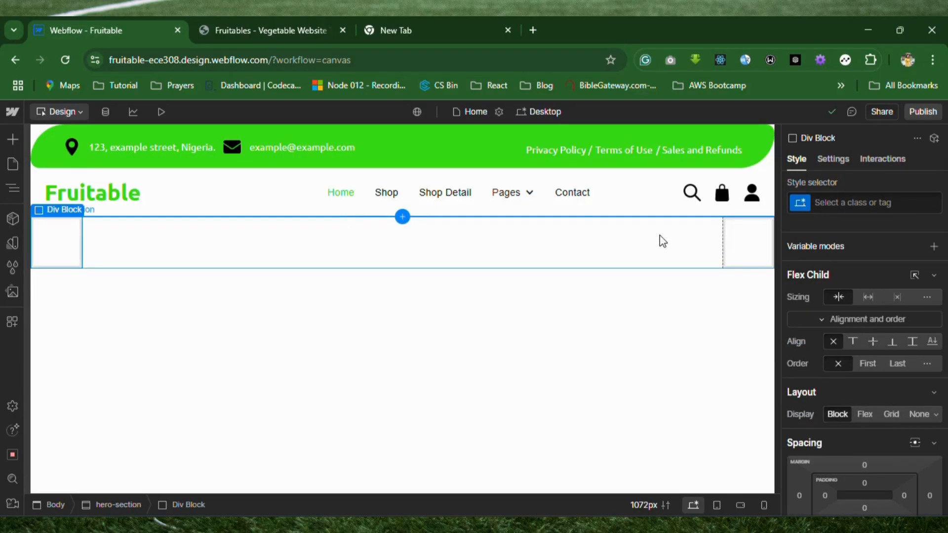
click(841, 203)
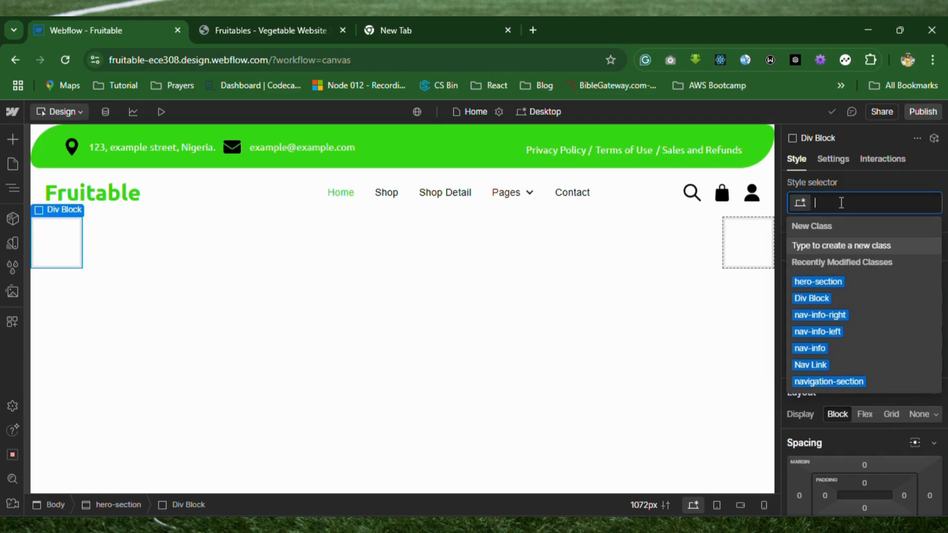
text(h)
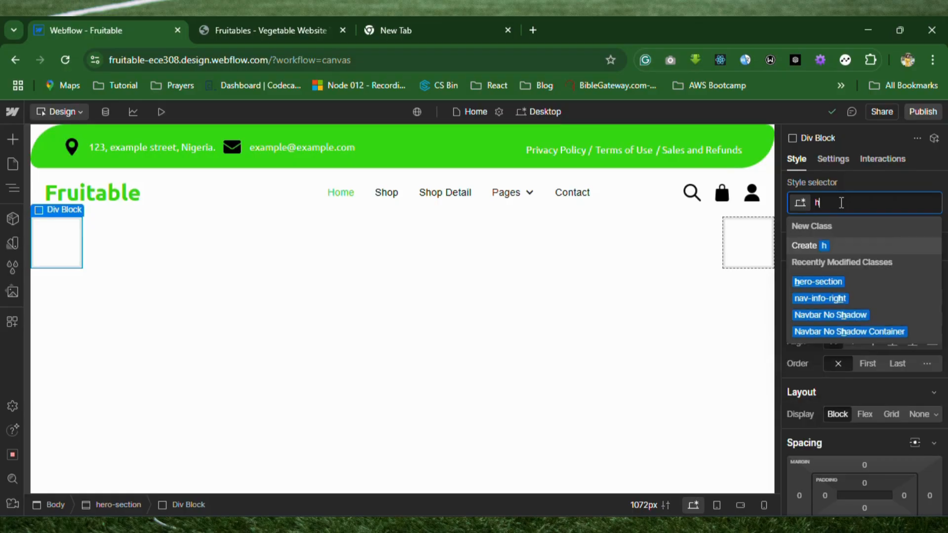
text(ero-)
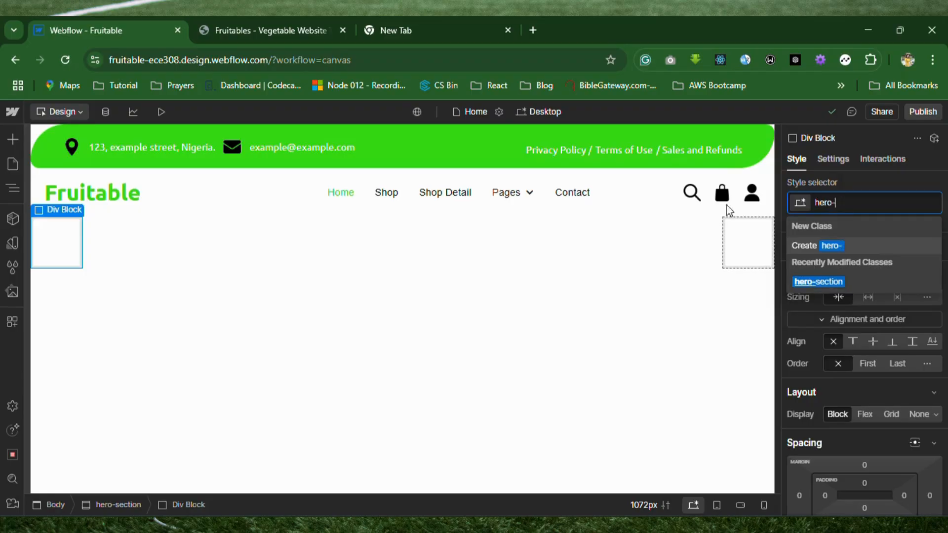
text(info)
click(750, 244)
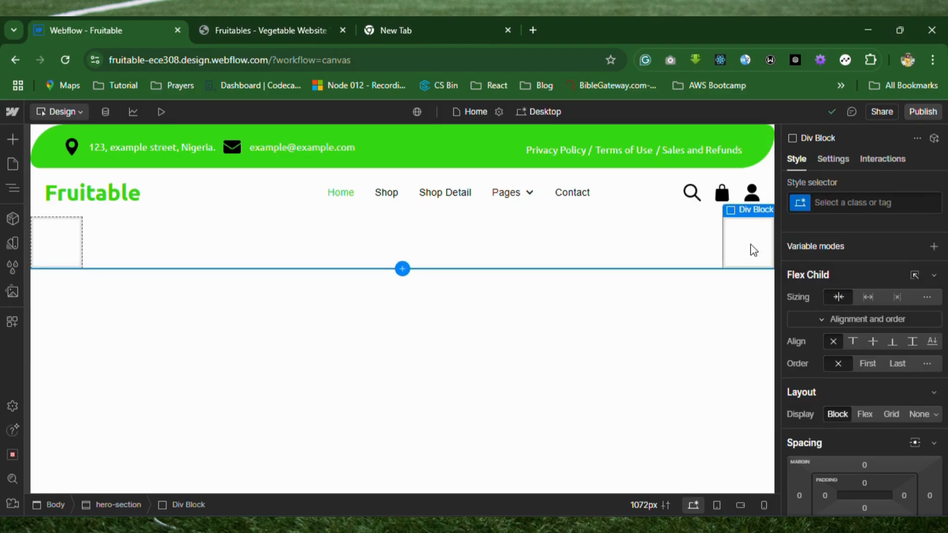
click(866, 203)
text(hero)
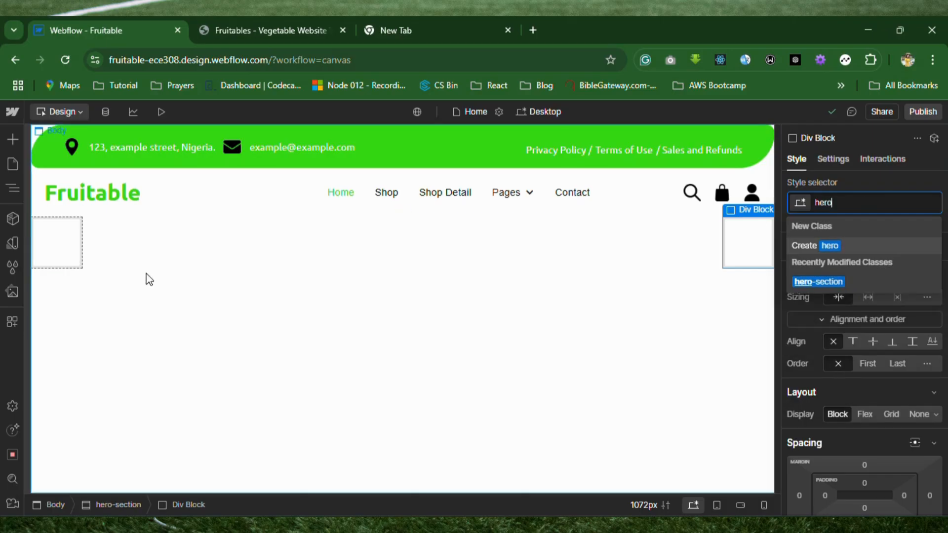
Create and assign the class hero-left to the left Div Block in the hero-section.
click(67, 244)
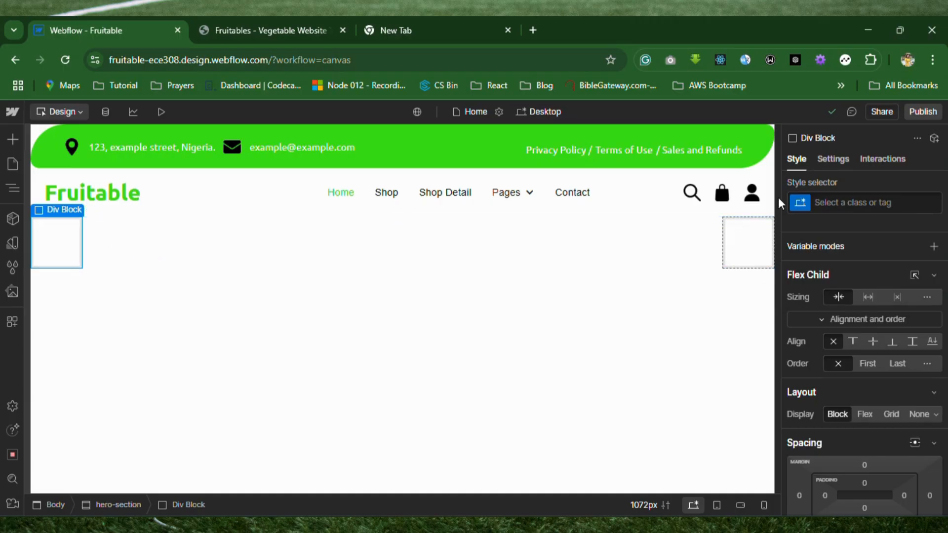
click(852, 203)
text(hero-left)
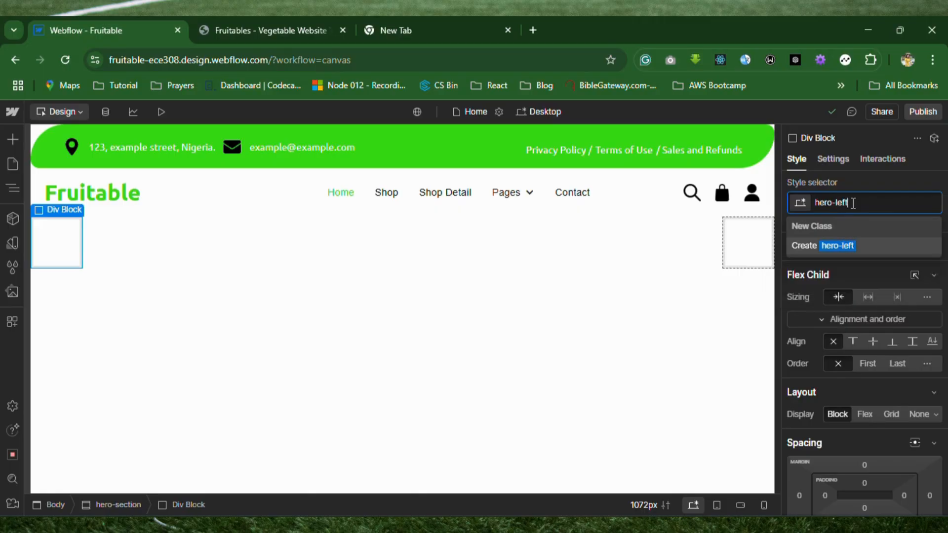
key(Return)
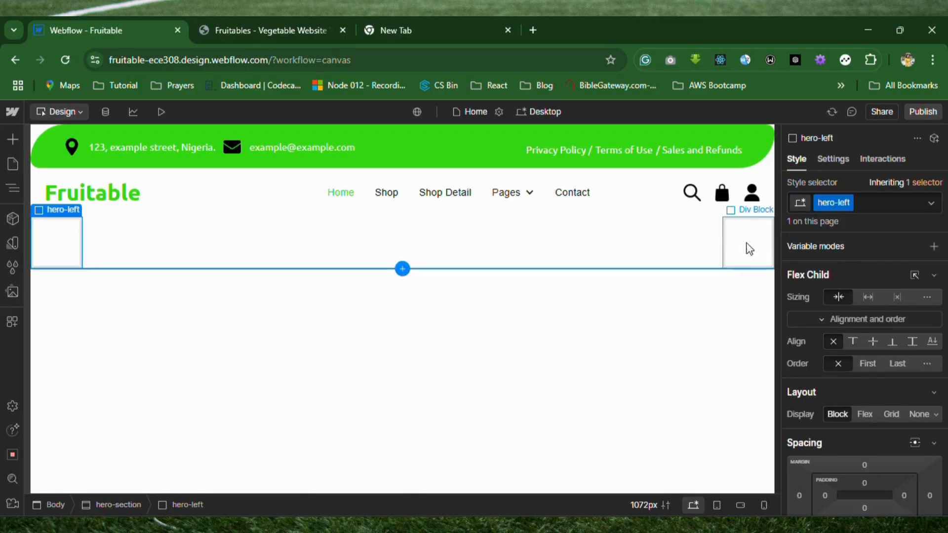
Create and assign the class hero-right to the right Div Block in the hero-section.
click(726, 247)
click(848, 202)
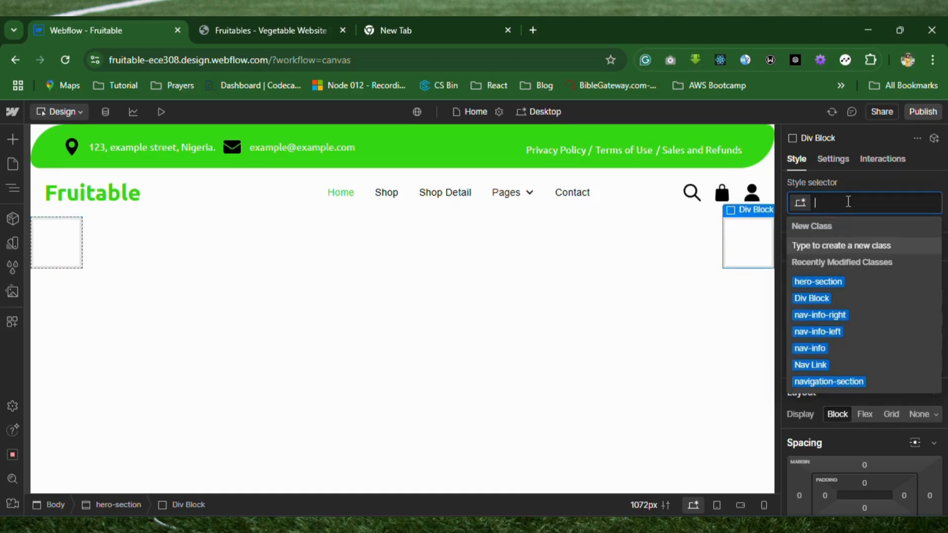
text(hero-)
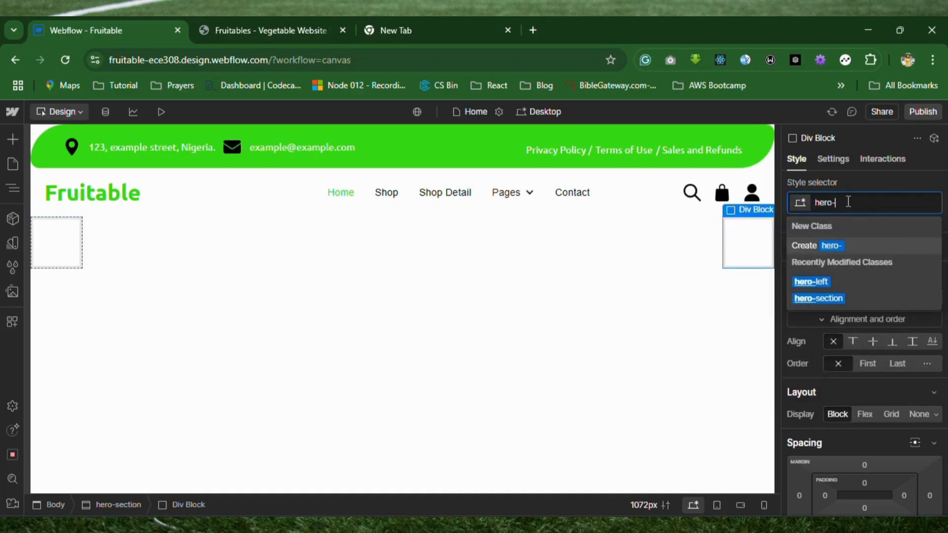
text(right)
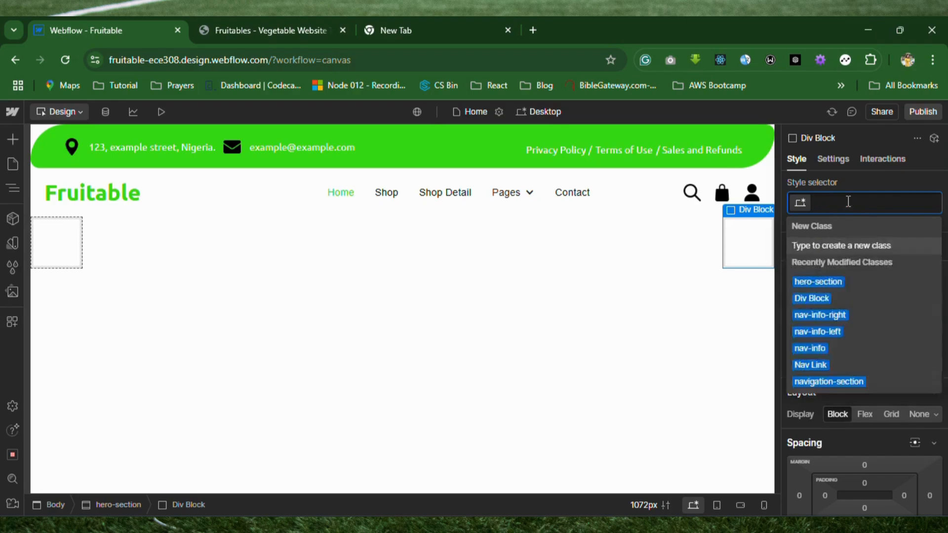
key(Return)
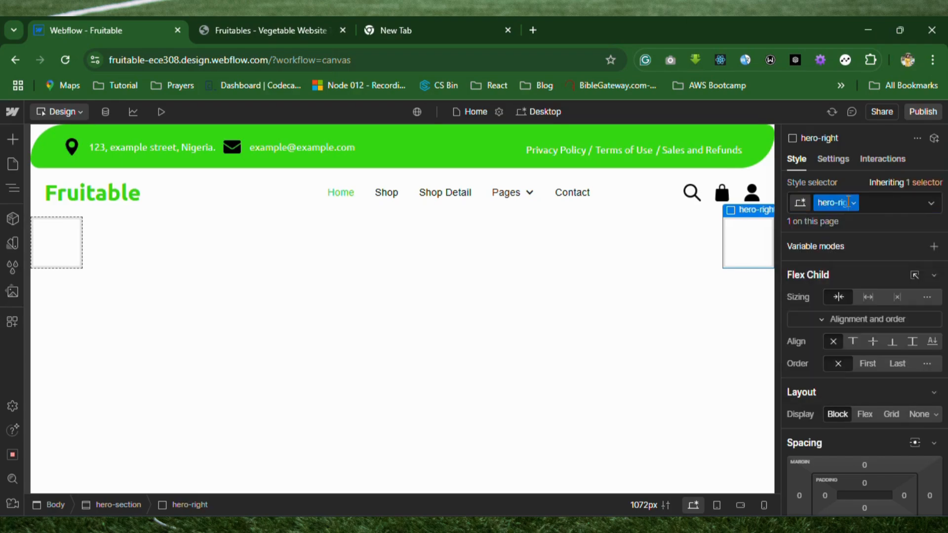
Set the width of the hero-left block to 50%.
click(72, 248)
scroll(856, 420, down, 5)
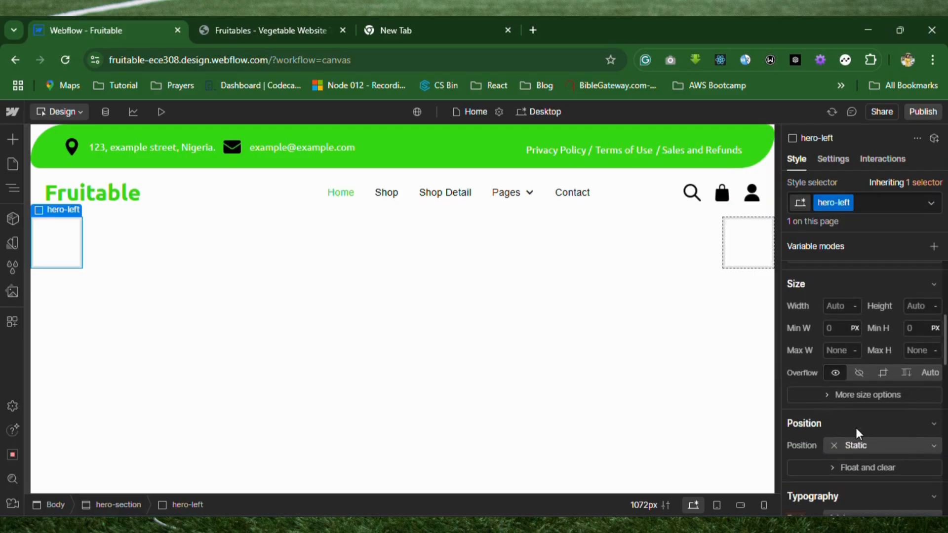
click(845, 305)
text(50)
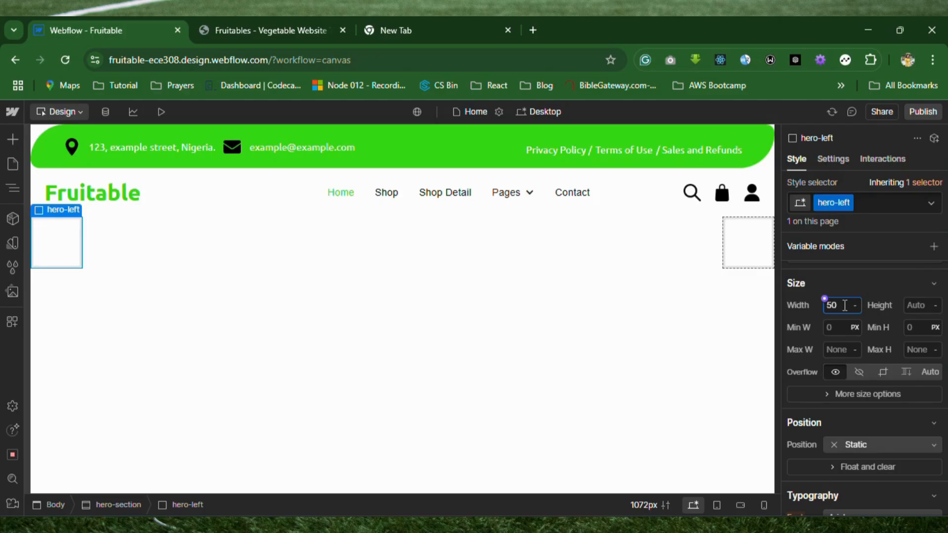
click(855, 305)
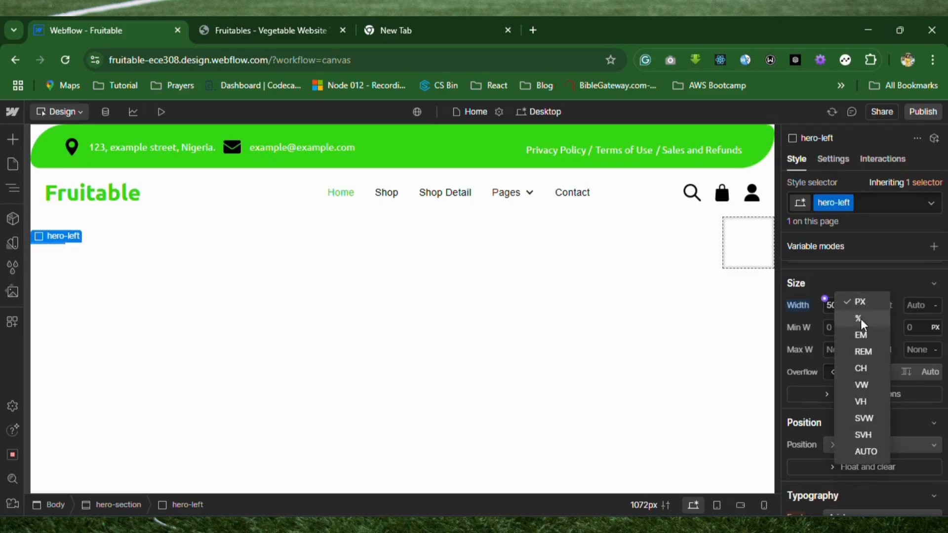
click(860, 318)
click(841, 306)
text(50)
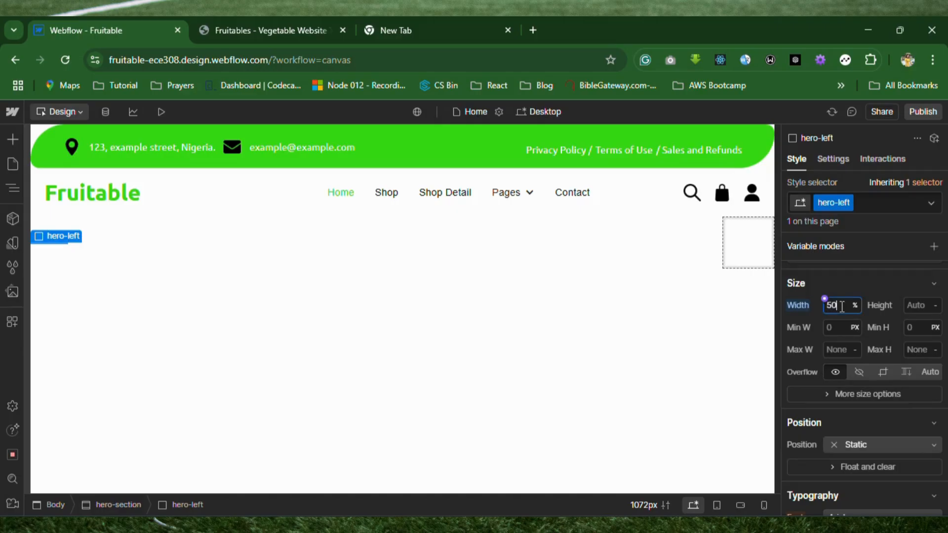
Set the width of the hero-right block to 50%.
click(747, 245)
click(854, 306)
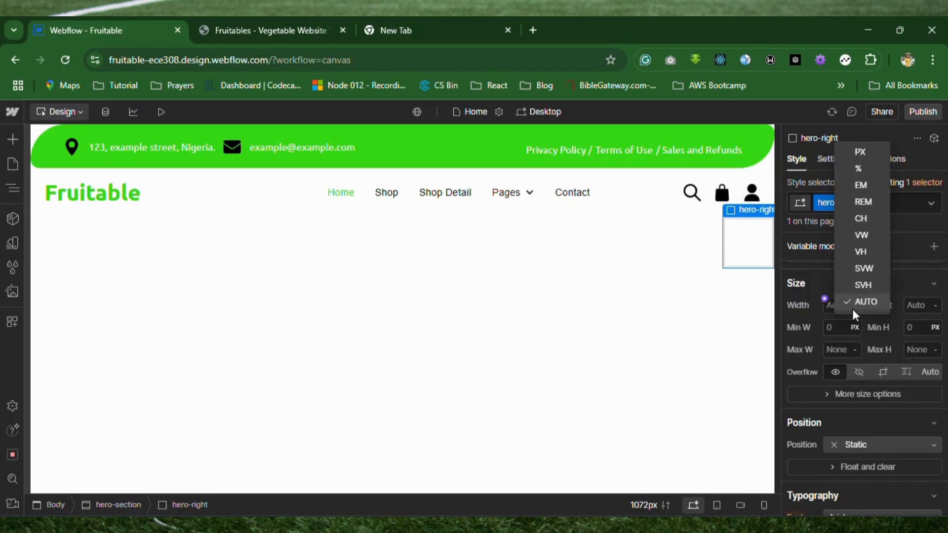
click(864, 165)
click(841, 304)
text(50)
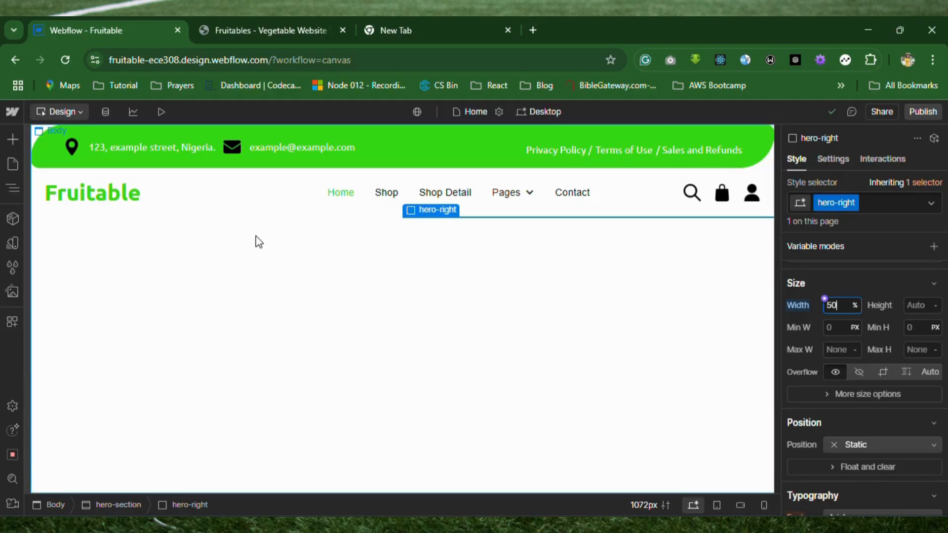
Set the gap between the hero-section's flex children to 12 px.
click(12, 189)
click(77, 195)
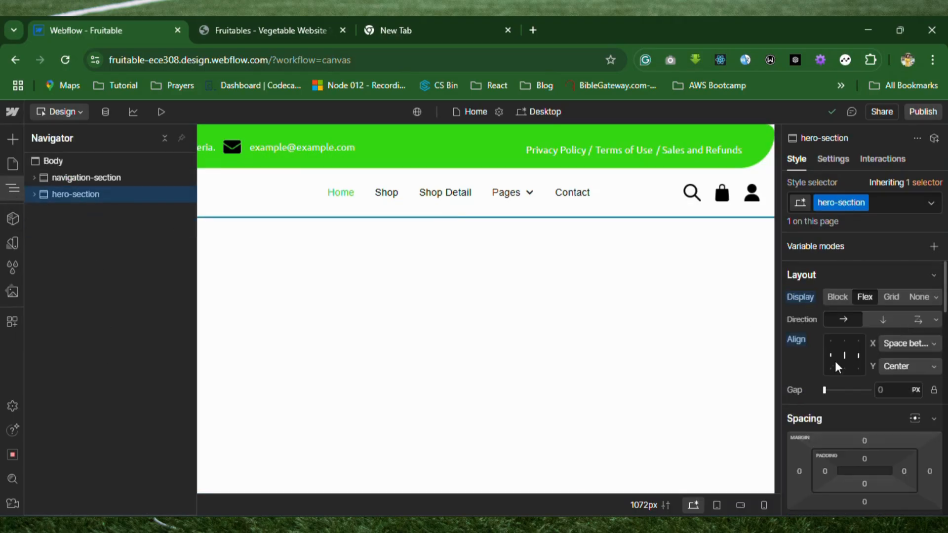
click(897, 389)
text(12)
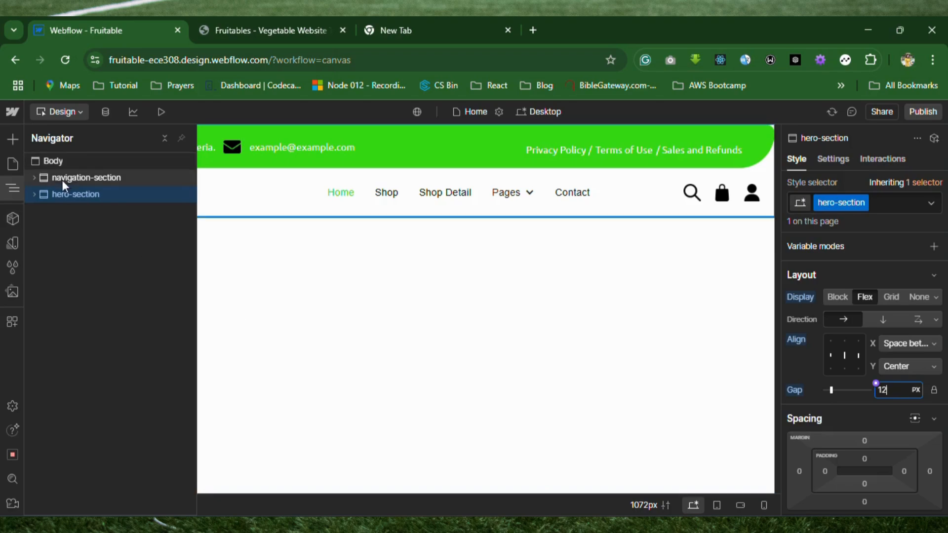
click(249, 256)
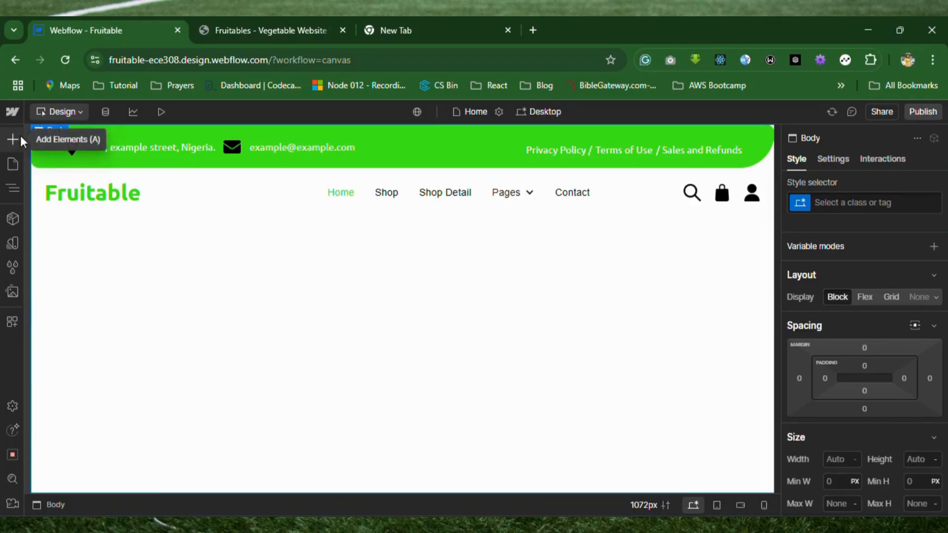
Add a Paragraph element inside the hero-left block.
click(9, 140)
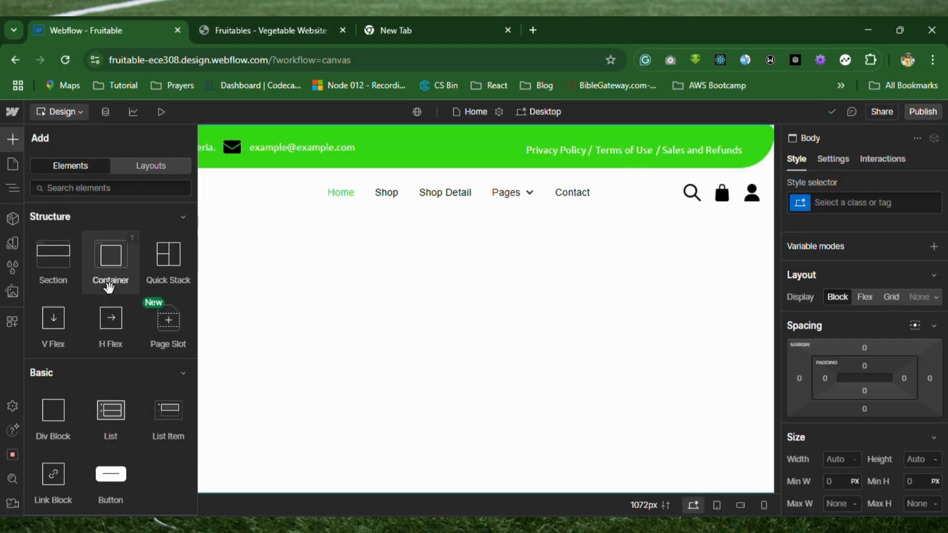
scroll(110, 282, down, 4)
drag(116, 374, 140, 215)
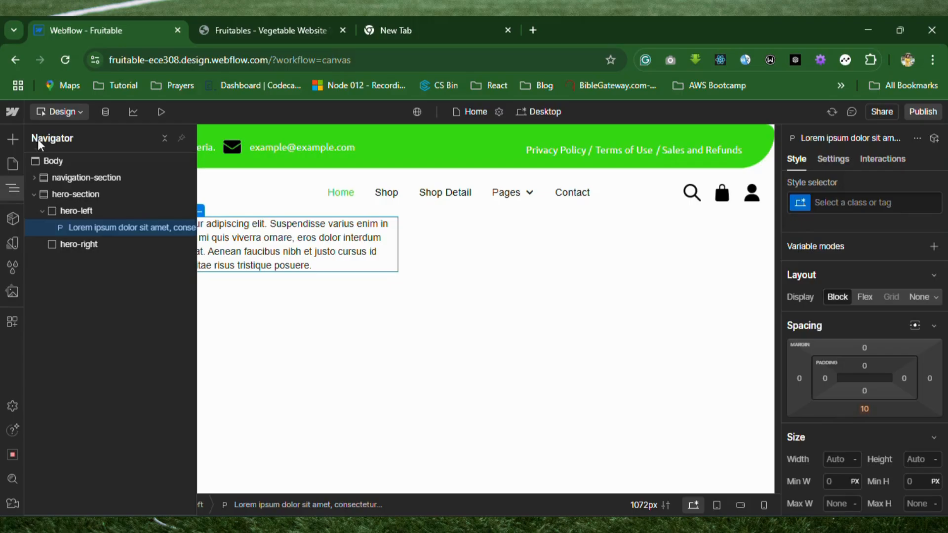
Add an H1 Heading below the paragraph in the hero-left block.
click(14, 139)
scroll(95, 375, down, 5)
drag(47, 270, 240, 272)
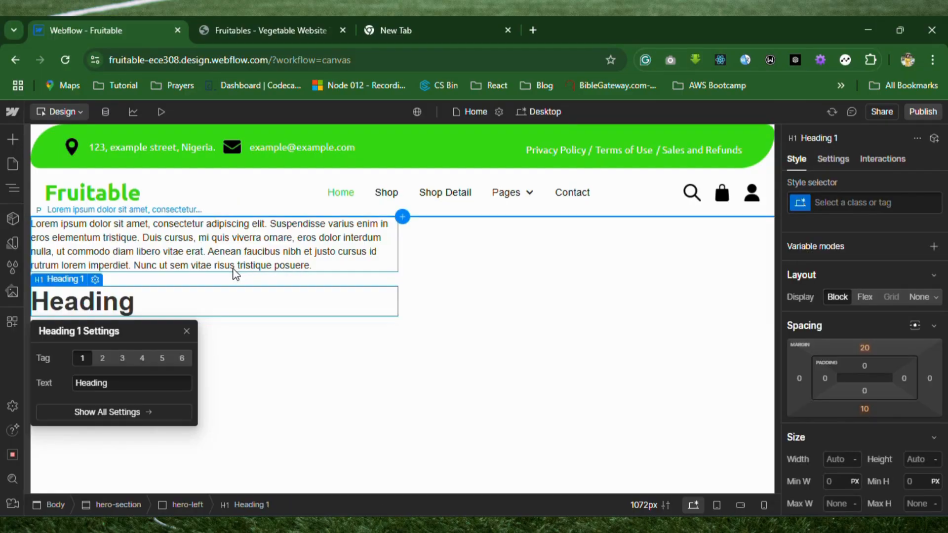
Check the Fruitables template's hero layout and add a Form Block below the heading in hero-left.
click(286, 32)
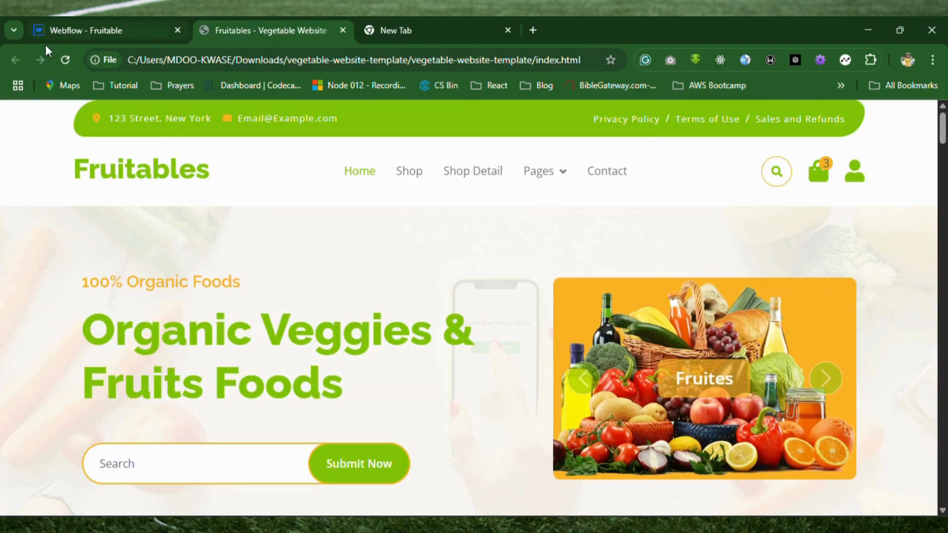
click(96, 26)
click(13, 138)
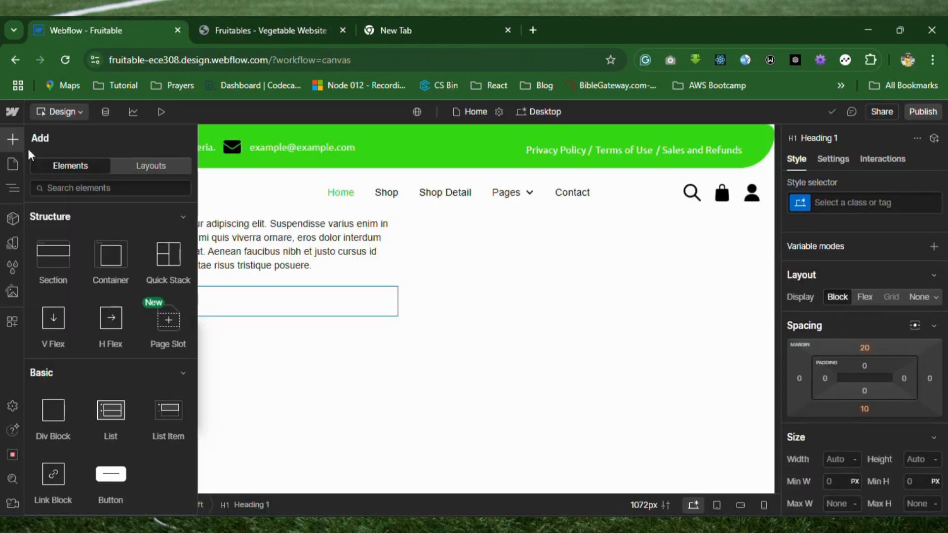
click(109, 189)
text(fo)
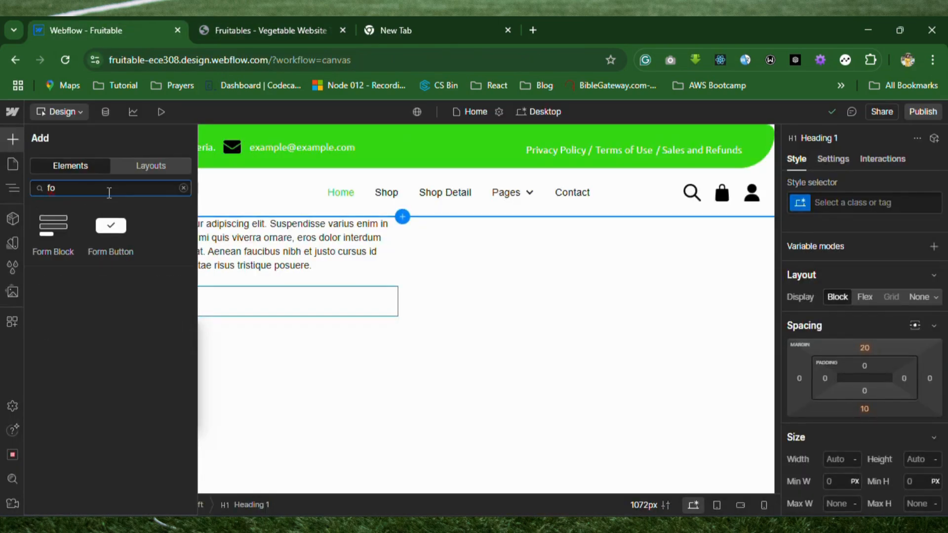
drag(38, 243, 221, 304)
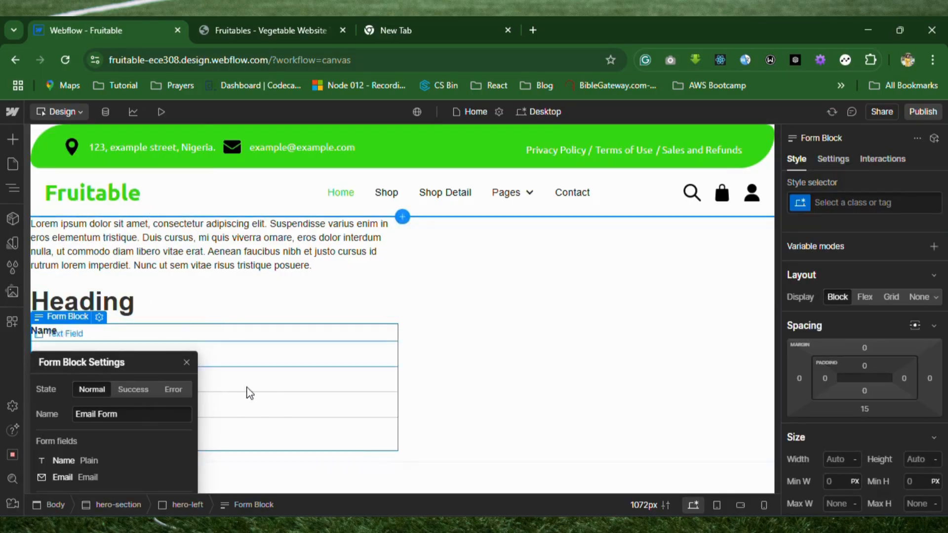
click(473, 420)
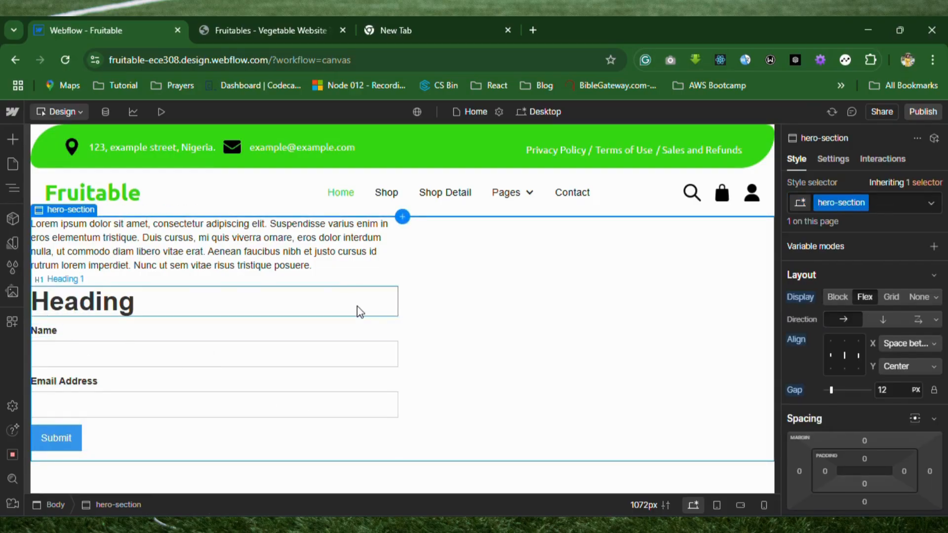
Check the template's image carousel and add a Slider element below the paragraph in the hero-section.
click(295, 31)
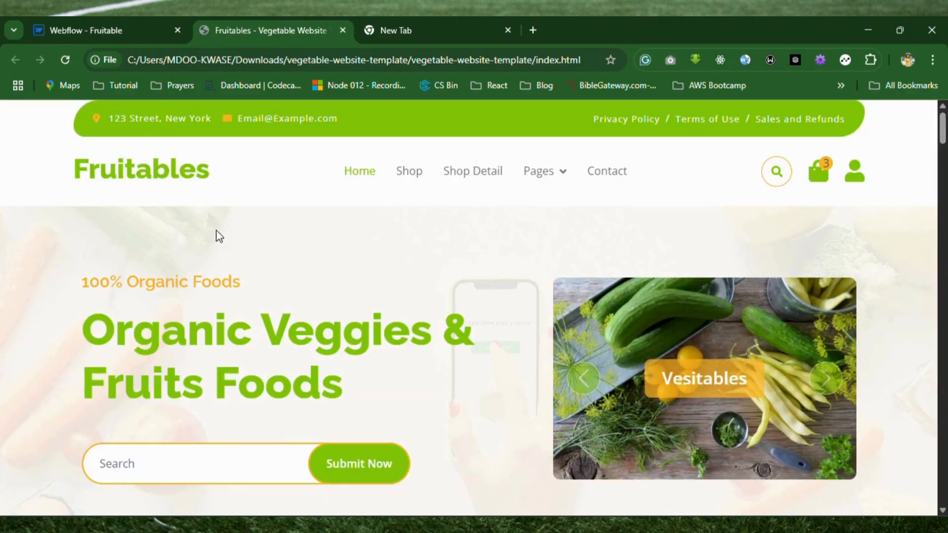
click(126, 29)
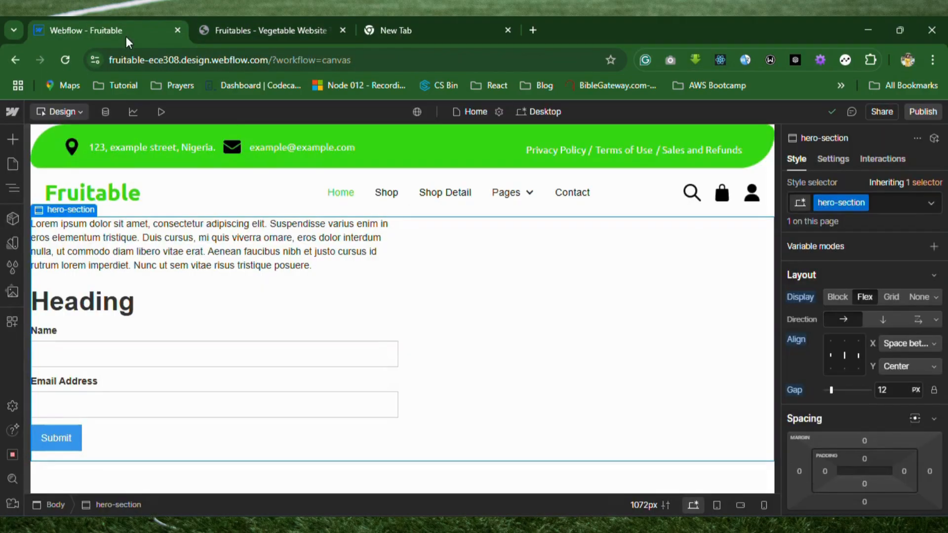
click(12, 141)
text(fo)
key(BackSpace)
key(BackSpace)
text(sli)
drag(54, 231, 229, 293)
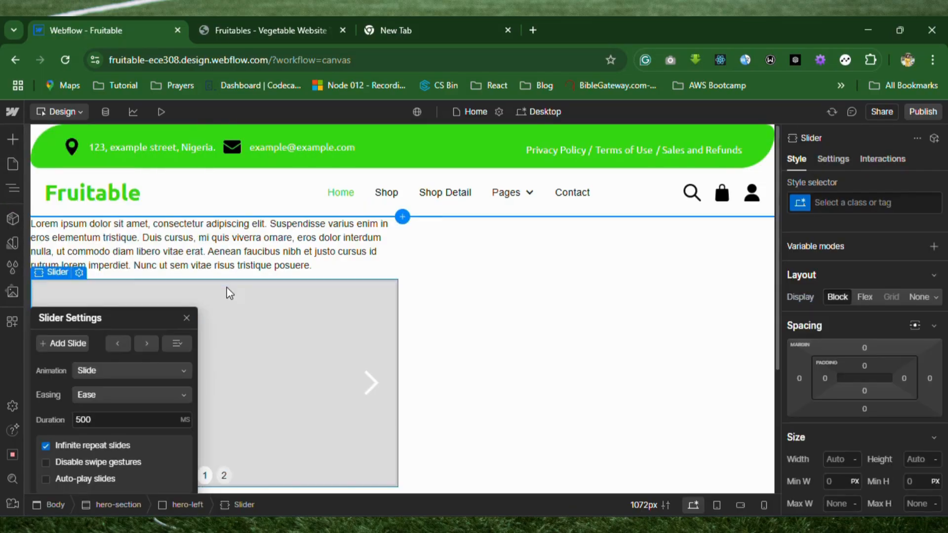
Move the Slider out of hero-left and nest it inside the hero-right block.
click(20, 188)
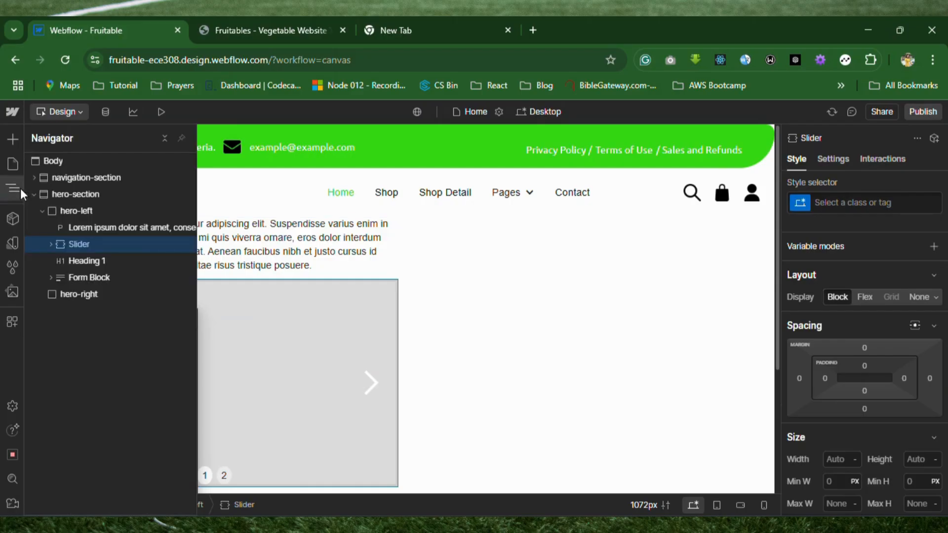
drag(84, 251, 106, 301)
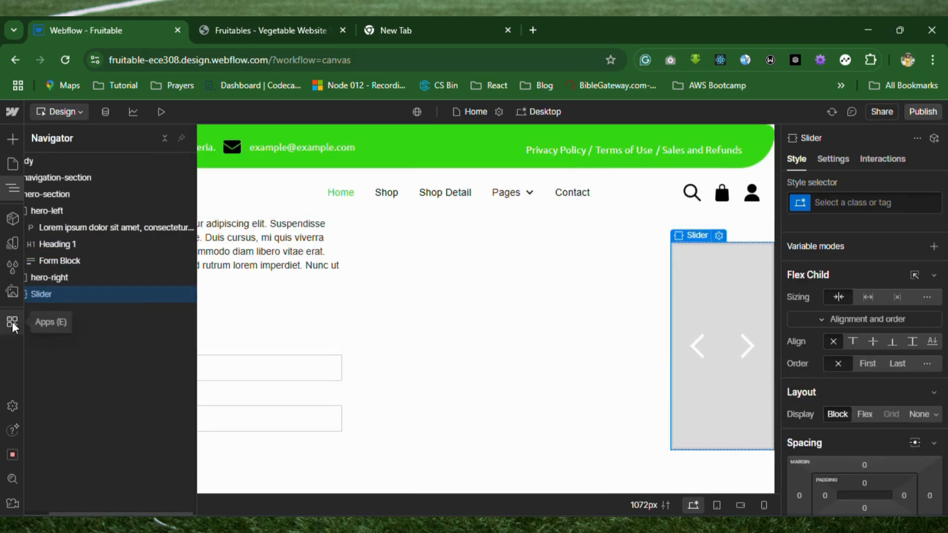
drag(45, 295, 117, 283)
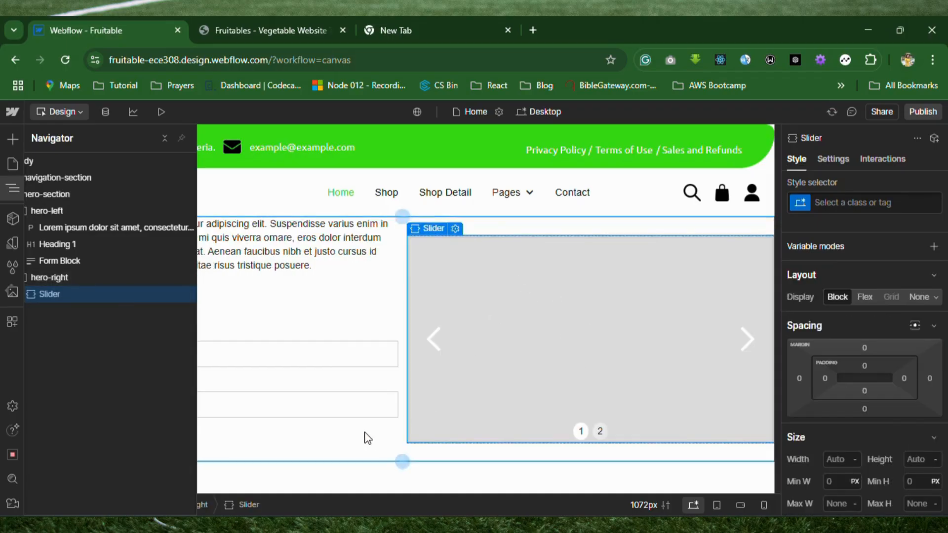
click(469, 466)
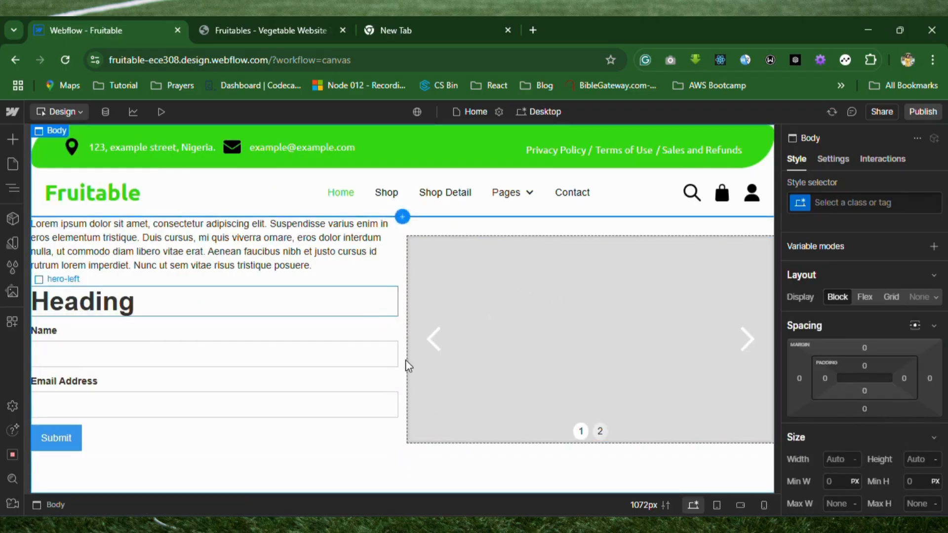
click(12, 139)
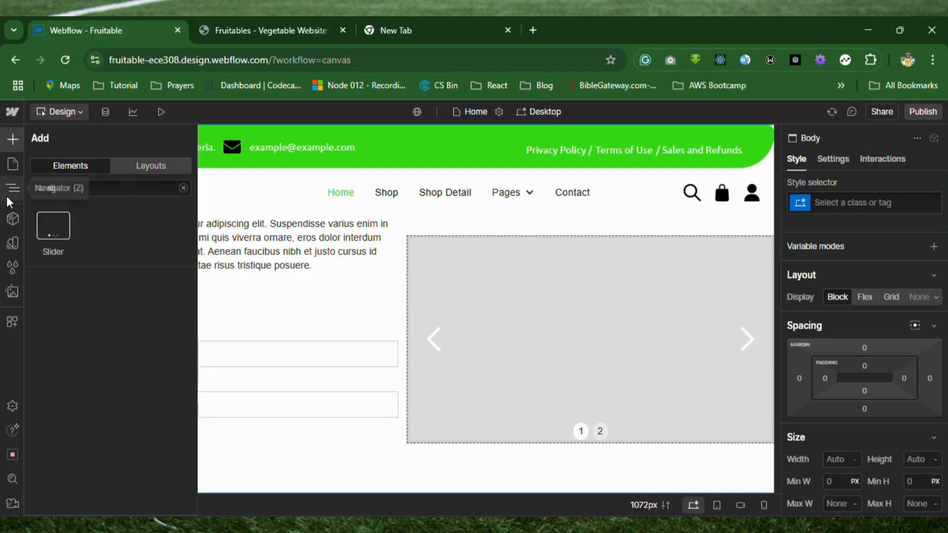
click(183, 187)
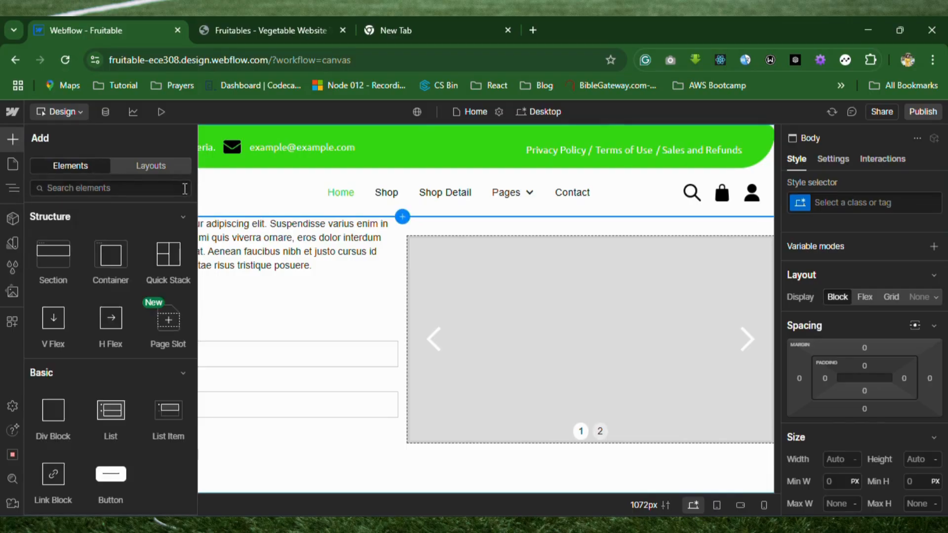
Add a background image to the hero-section and choose hero-img.jpg from the assets for it.
click(12, 188)
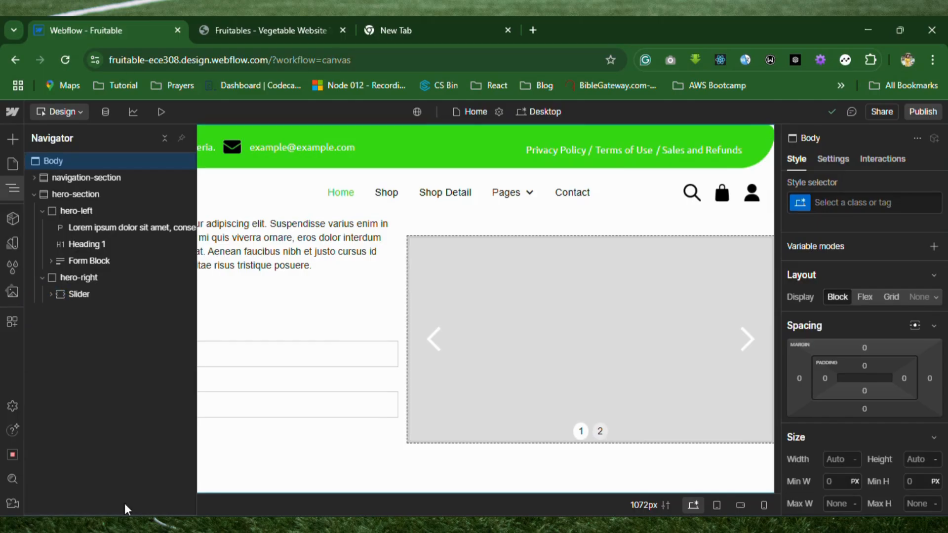
drag(123, 508, 73, 506)
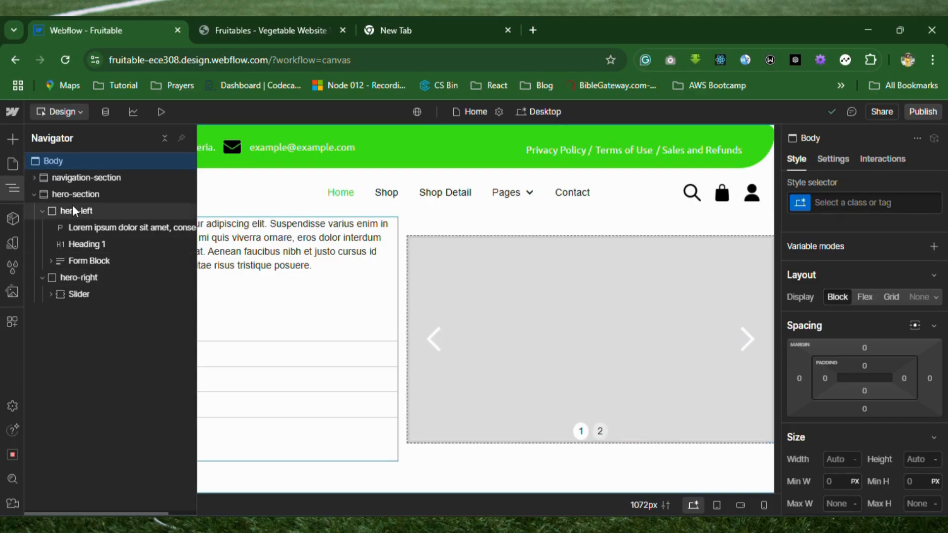
click(97, 194)
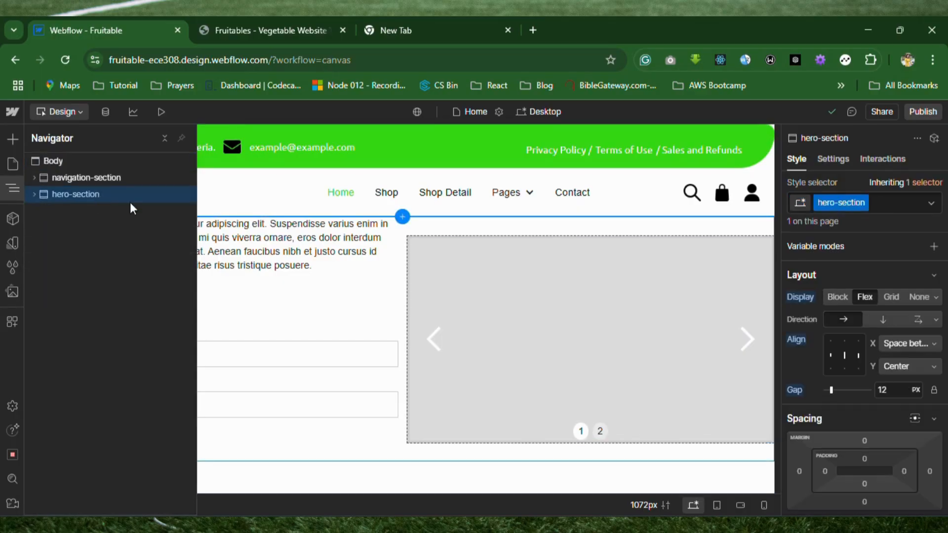
scroll(853, 408, down, 5)
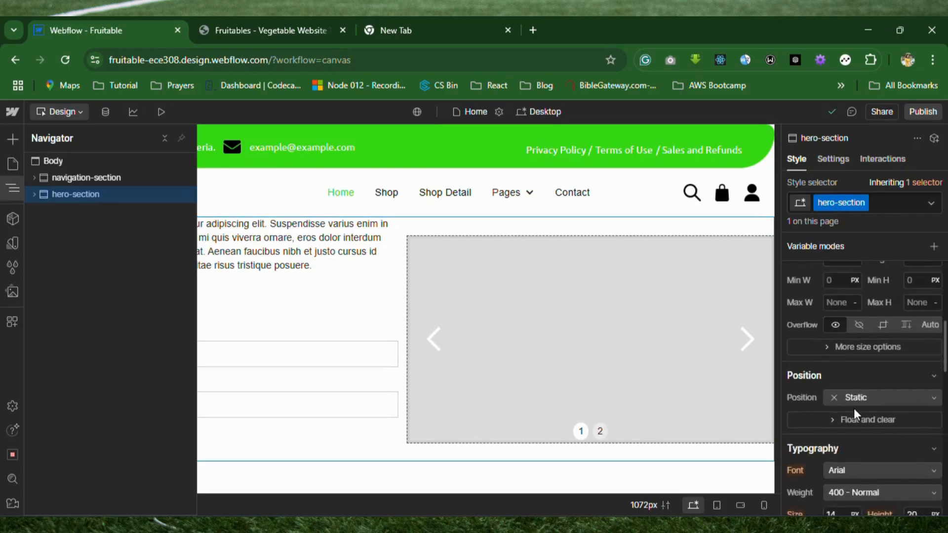
scroll(854, 408, down, 6)
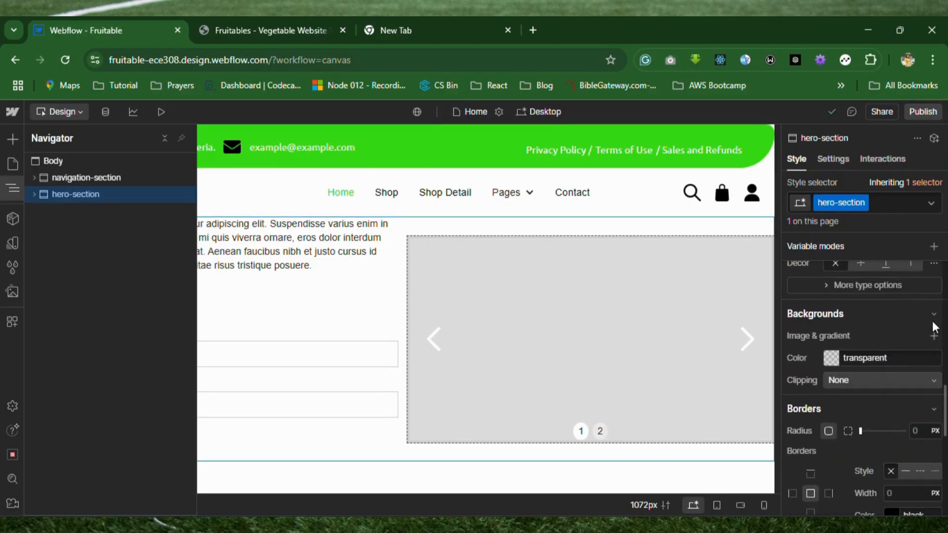
click(932, 337)
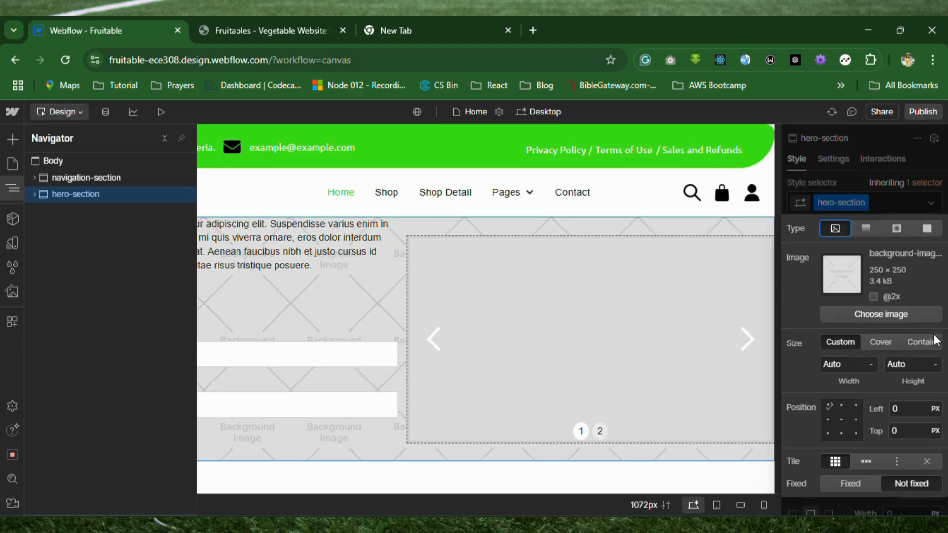
click(895, 314)
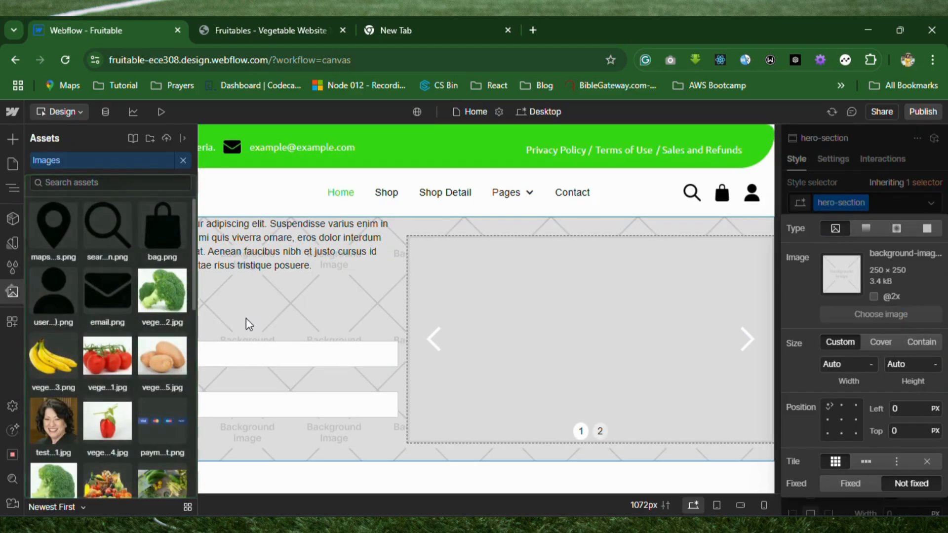
scroll(96, 381, down, 4)
scroll(111, 410, down, 2)
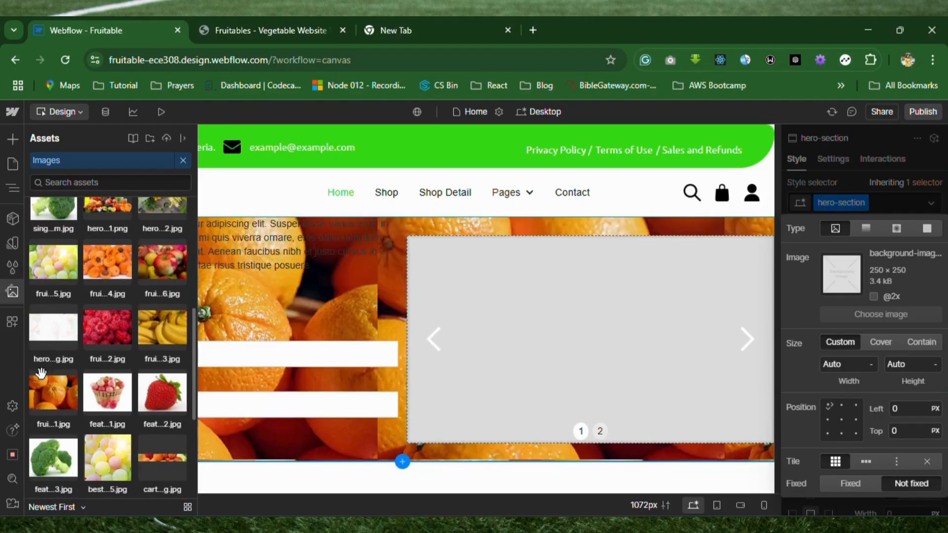
click(62, 331)
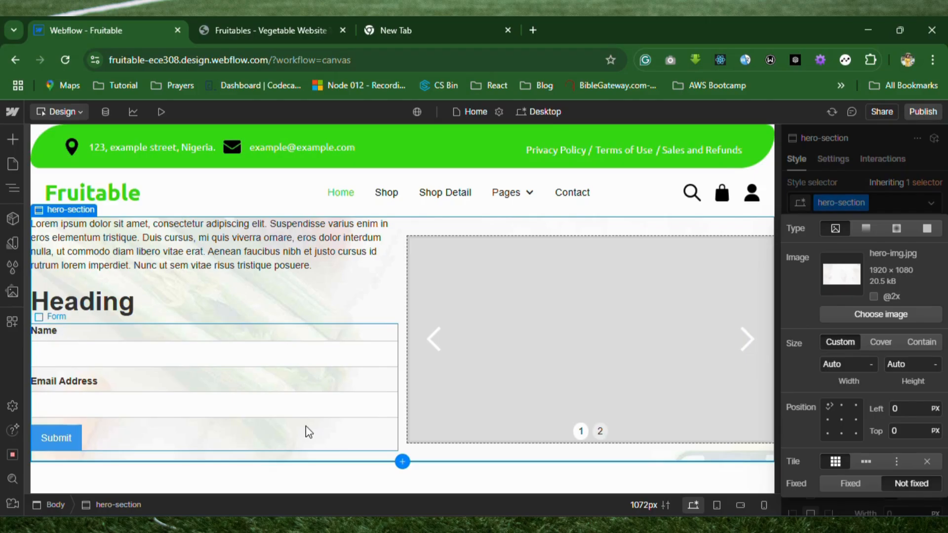
Set the left padding of the hero-left block to 60 px.
click(281, 460)
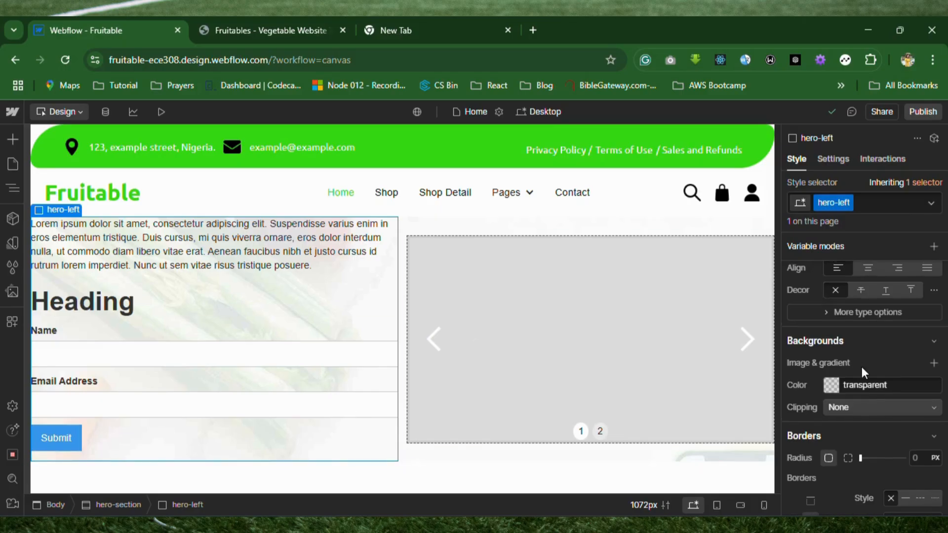
scroll(861, 366, up, 6)
scroll(860, 366, down, 3)
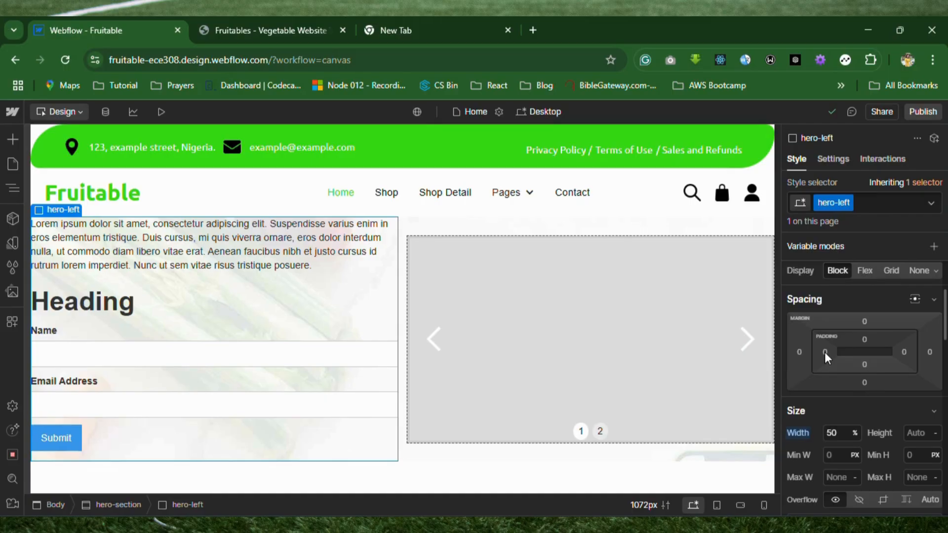
drag(819, 354, 843, 353)
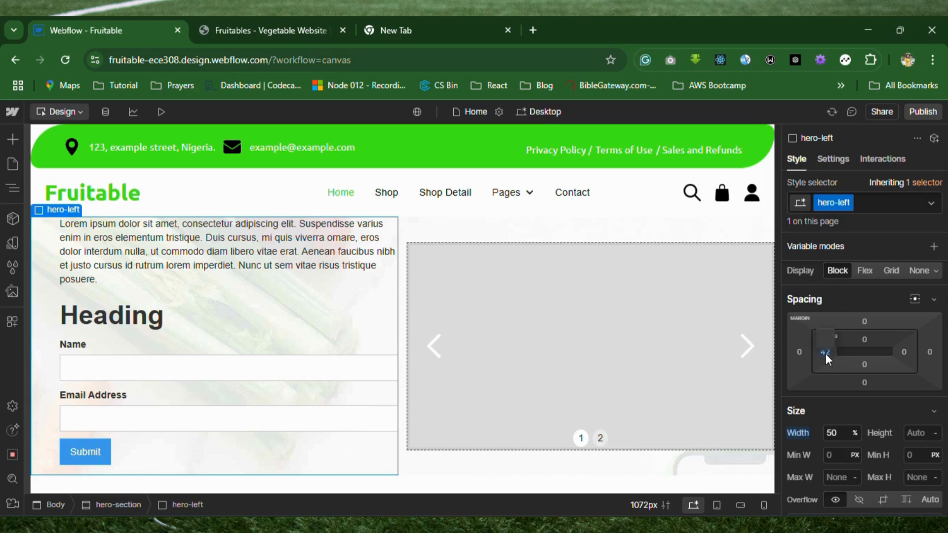
click(825, 354)
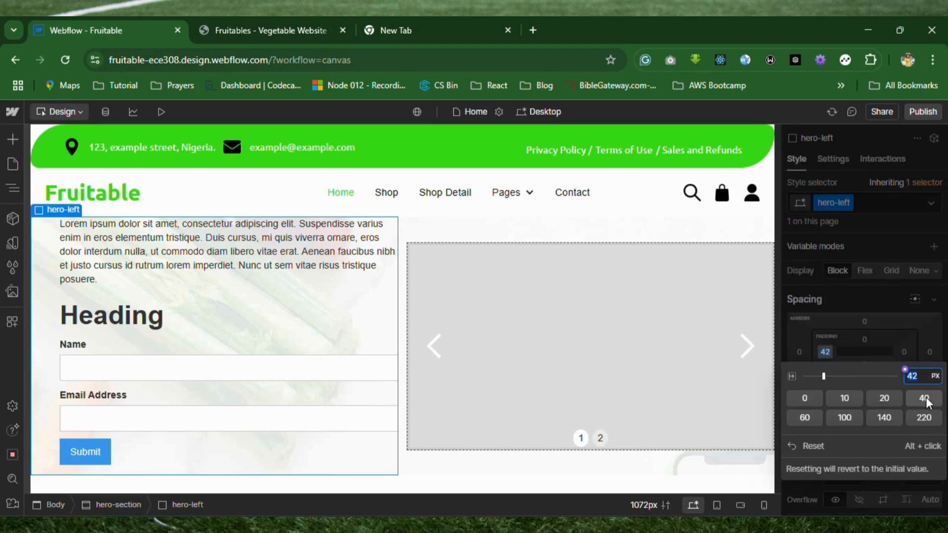
click(810, 417)
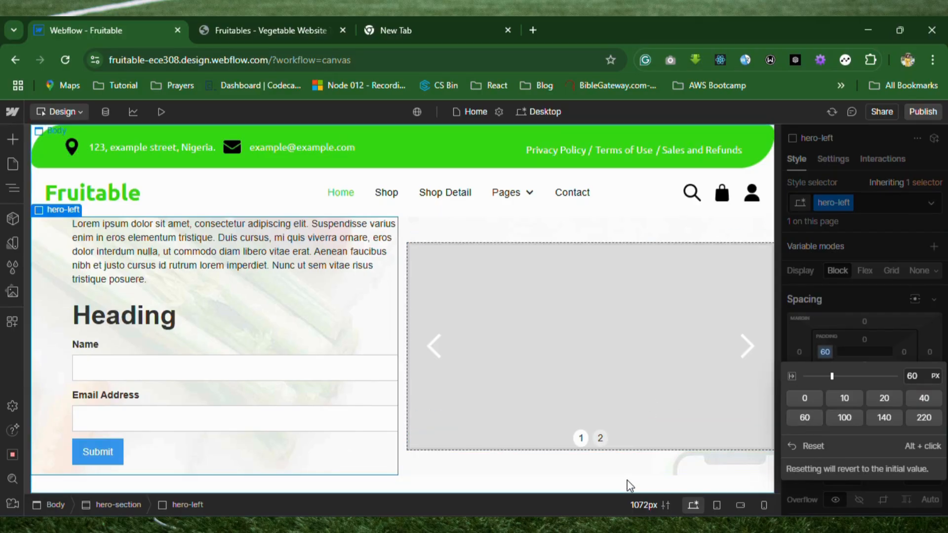
Try 60, 40 and 20 px right padding on the hero-right block, compare with the Fruitables template, and set it to 60 px.
click(643, 477)
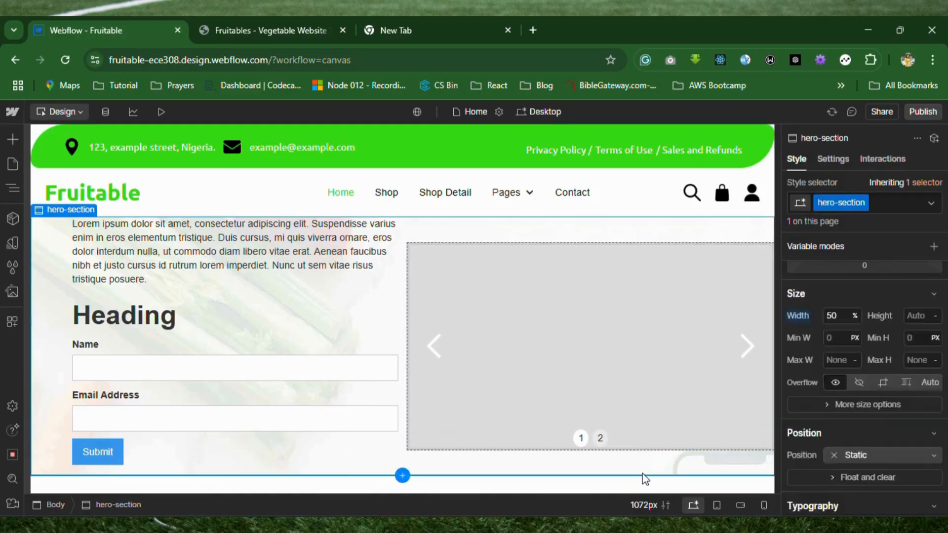
click(645, 448)
click(13, 183)
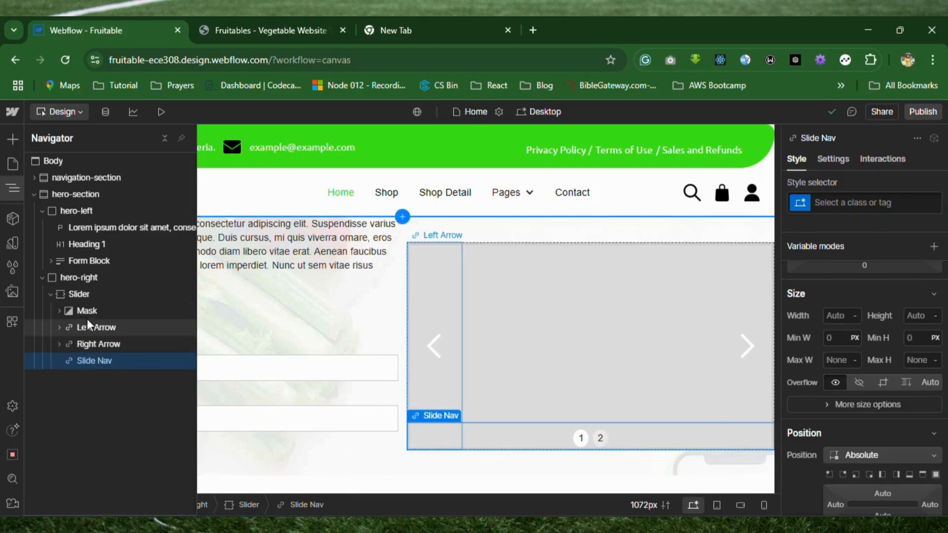
click(81, 277)
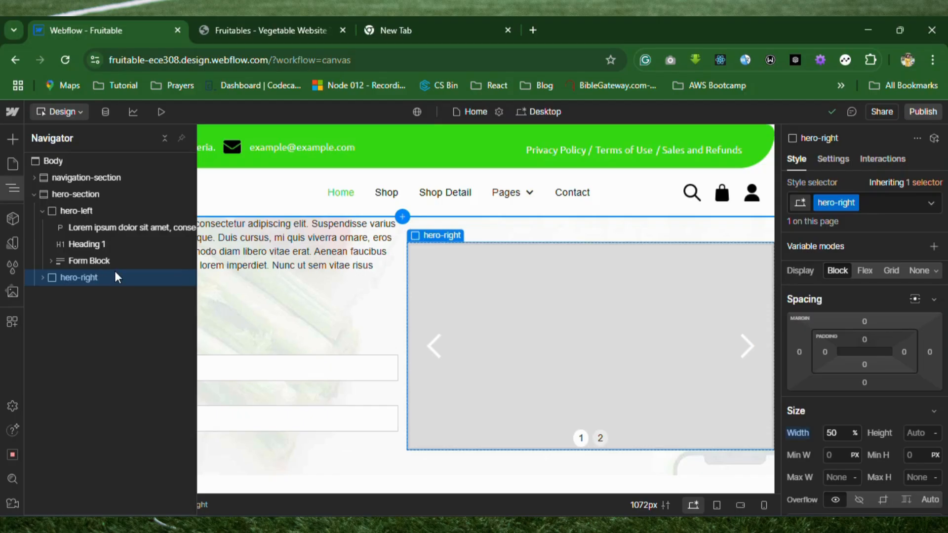
click(905, 350)
click(811, 416)
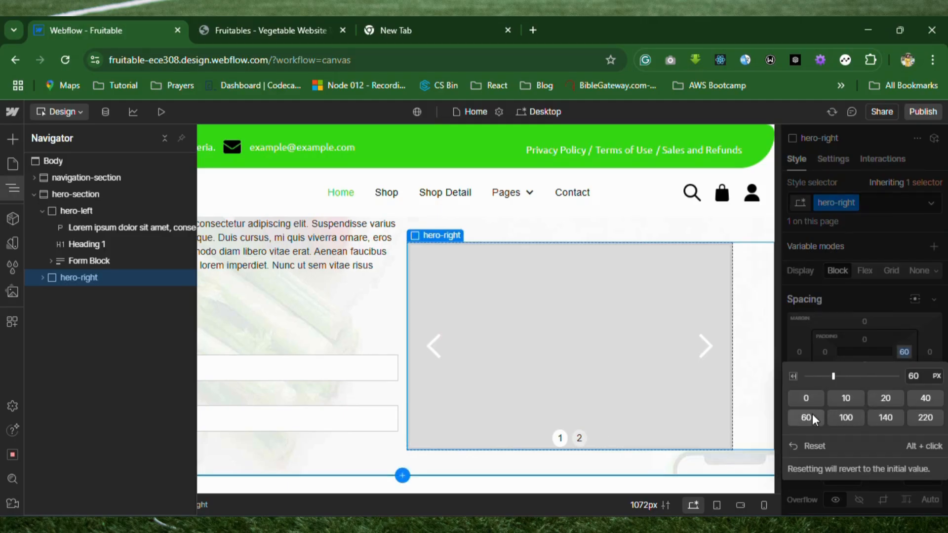
click(925, 398)
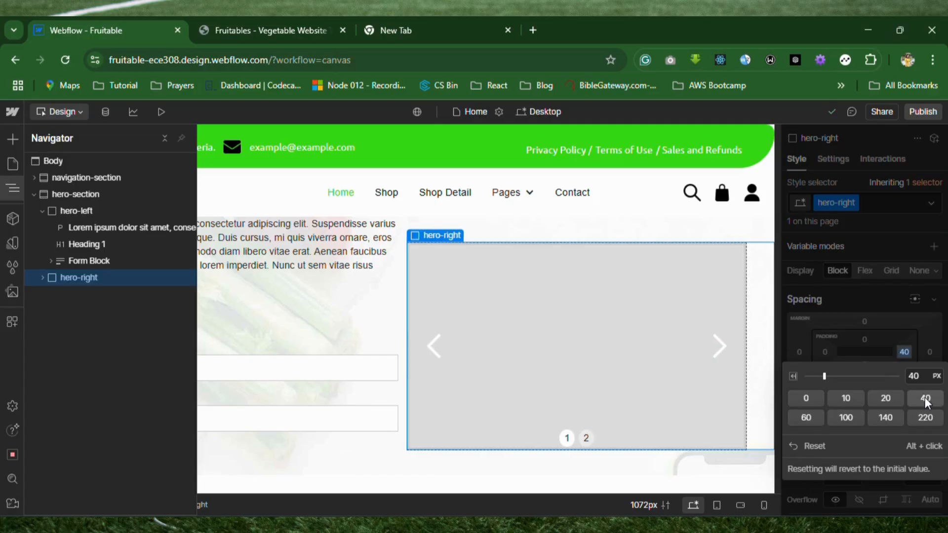
click(897, 399)
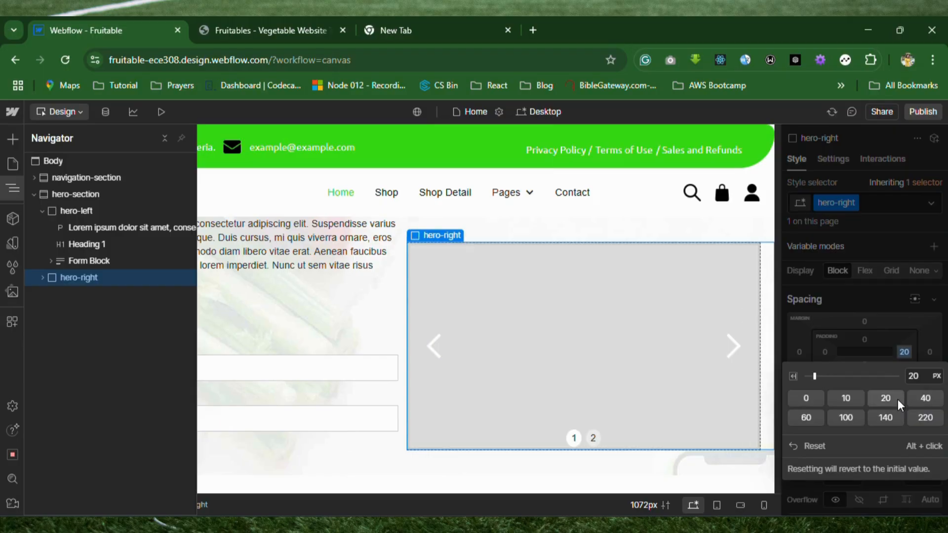
click(281, 31)
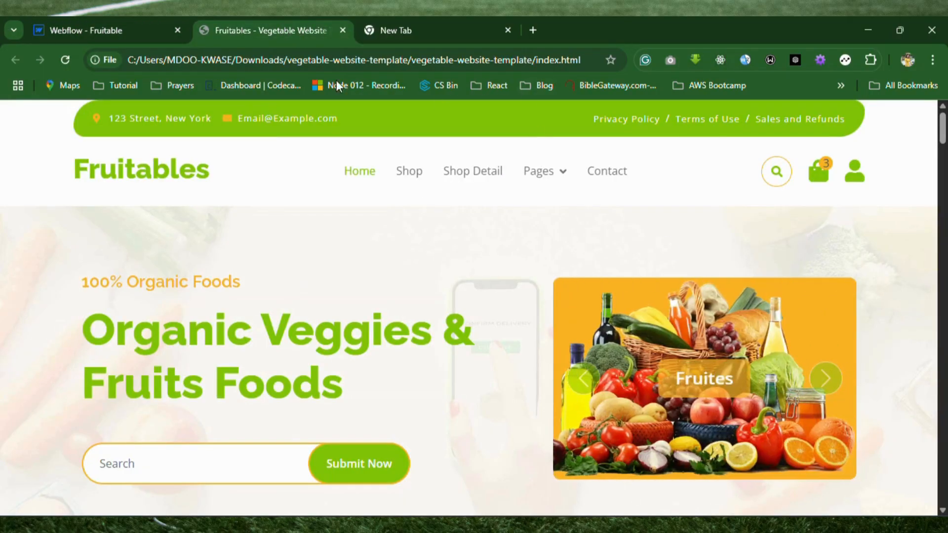
click(119, 25)
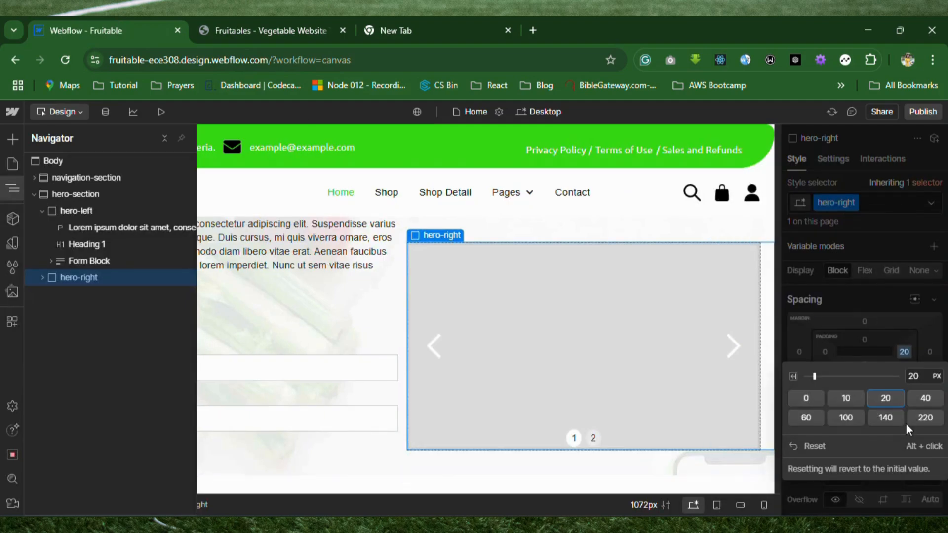
click(811, 416)
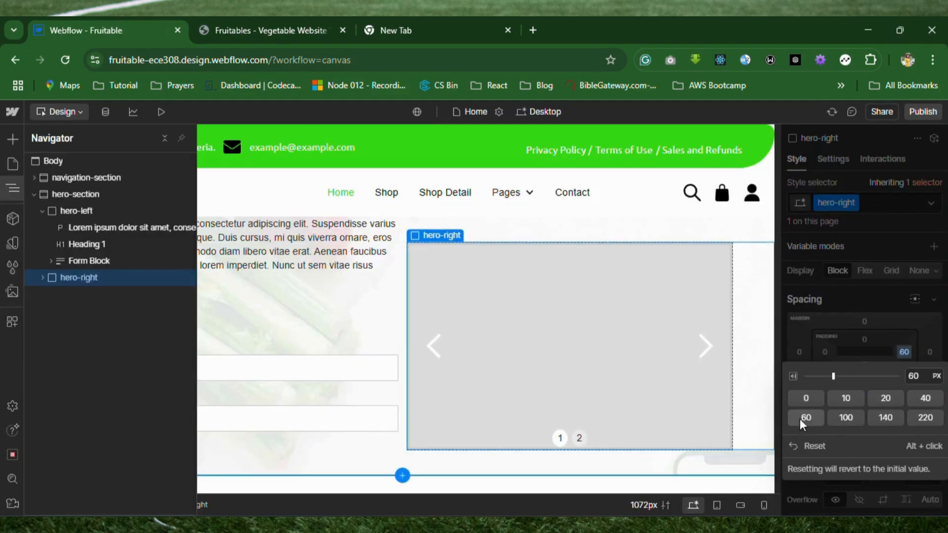
click(849, 349)
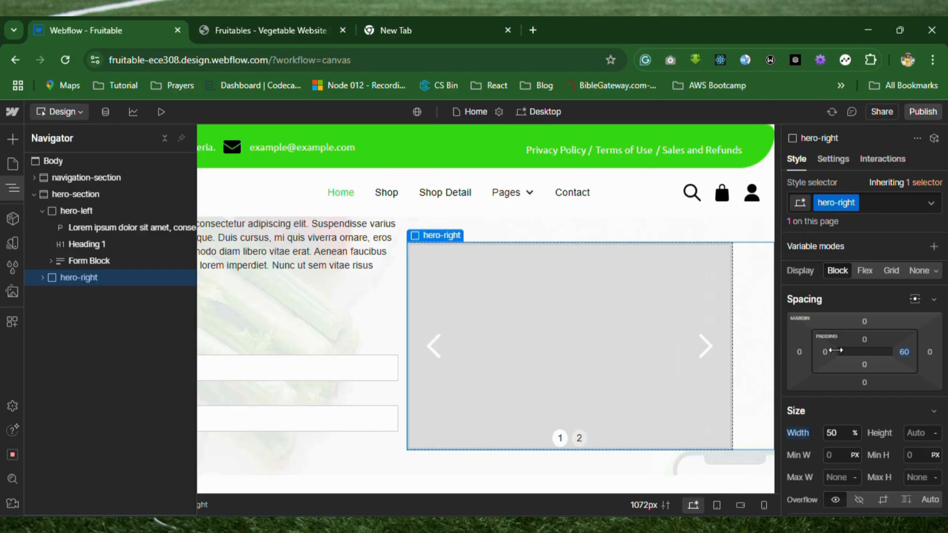
Set the left padding of hero-right to 20 px and the right padding of hero-left to 40 px.
click(825, 352)
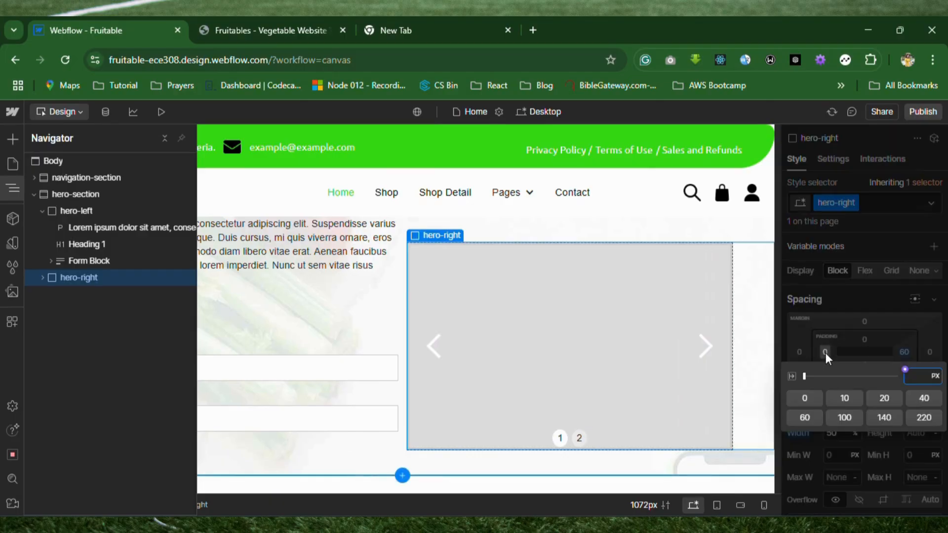
click(881, 402)
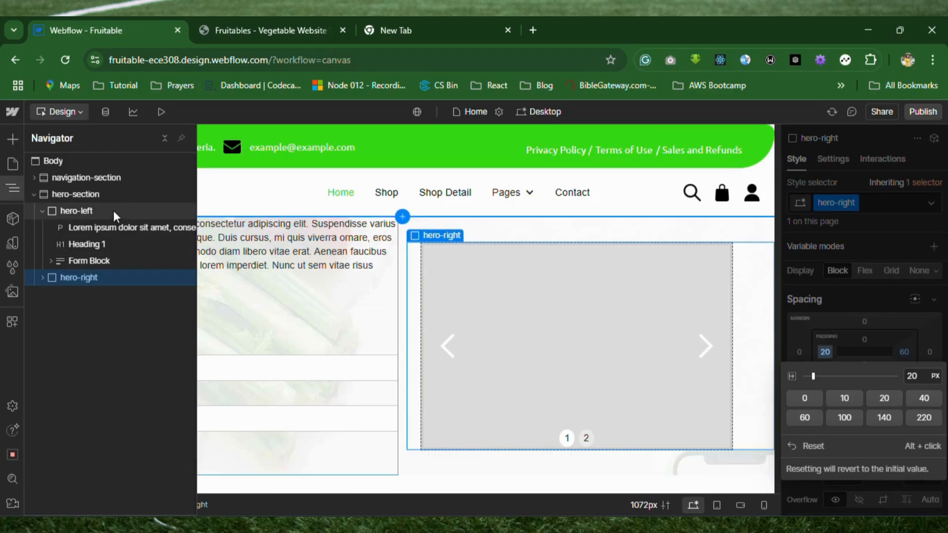
click(99, 210)
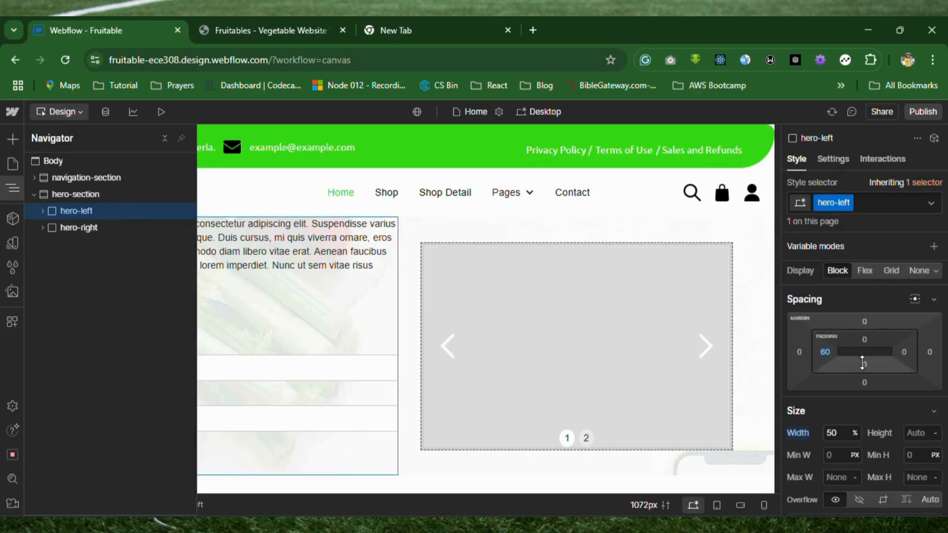
click(903, 352)
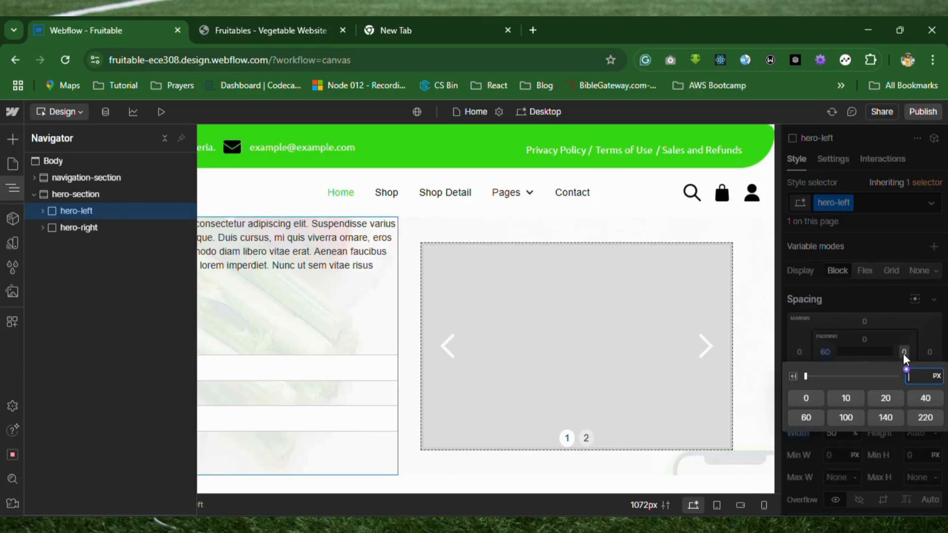
click(933, 399)
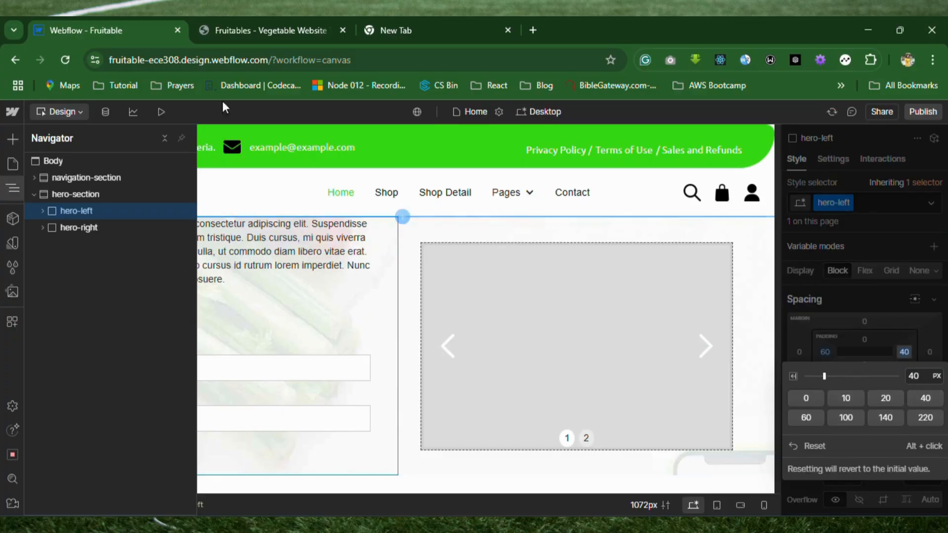
Copy the tagline "100% Organic Foods" from the Fruitables template and replace the hero-left paragraph's placeholder text with it.
click(284, 26)
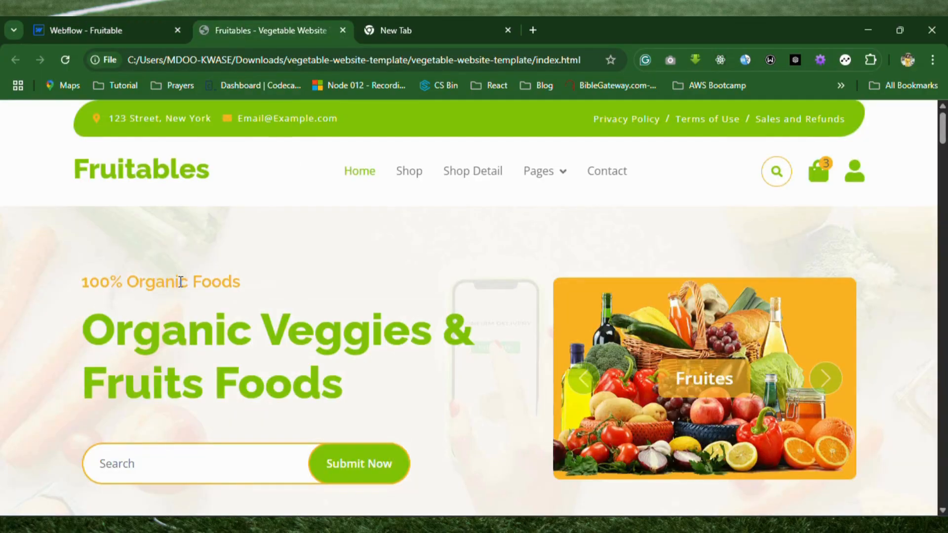
drag(249, 290, 79, 286)
key(ctrl+c)
click(97, 29)
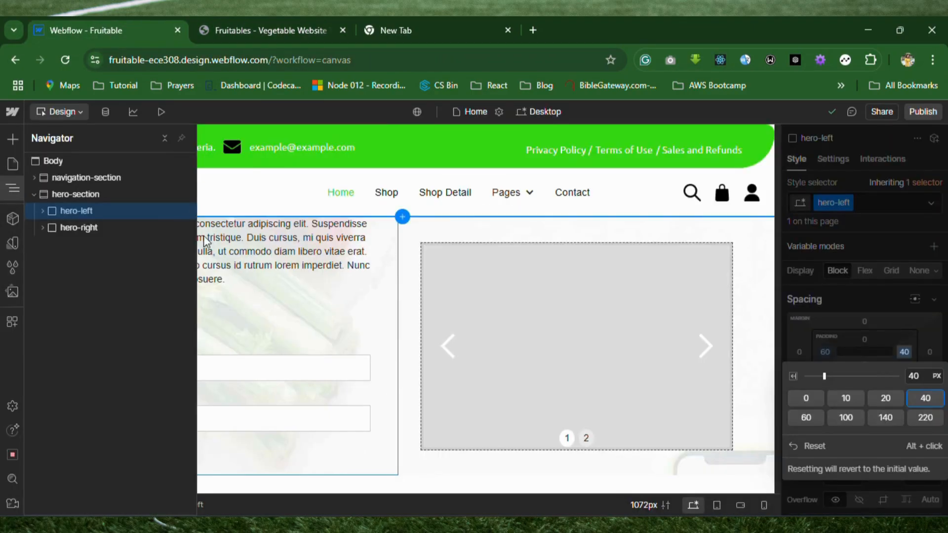
click(267, 271)
click(268, 271)
double_click(268, 271)
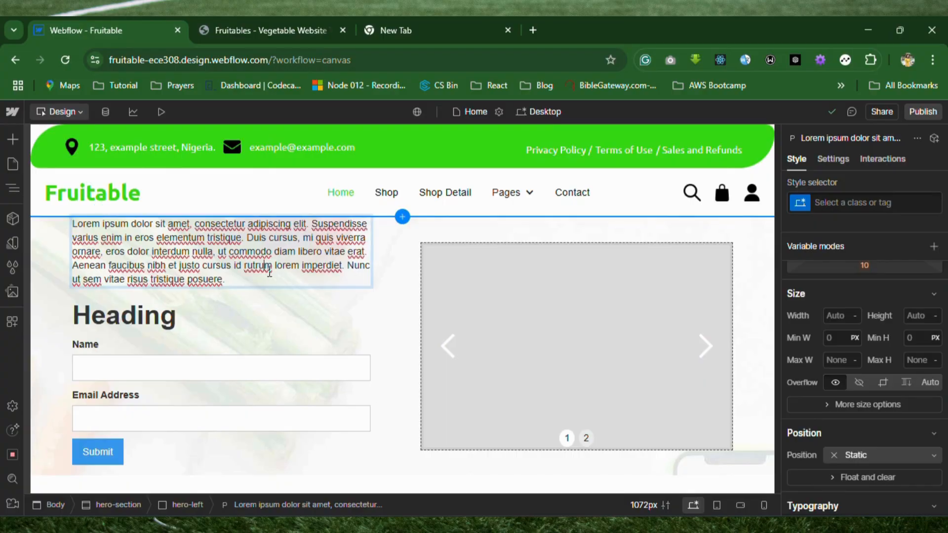
key(ctrl+a)
key(ctrl+v)
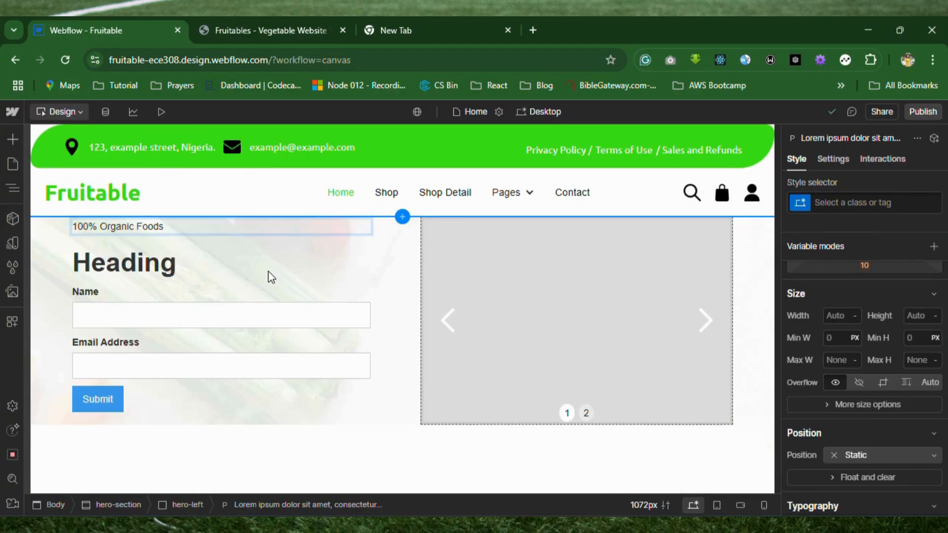
Copy the title "Organic Veggies & Fruits Foods" from the Fruitables template and replace the hero-left heading's text with it.
click(291, 25)
drag(365, 395, 91, 338)
key(ctrl+c)
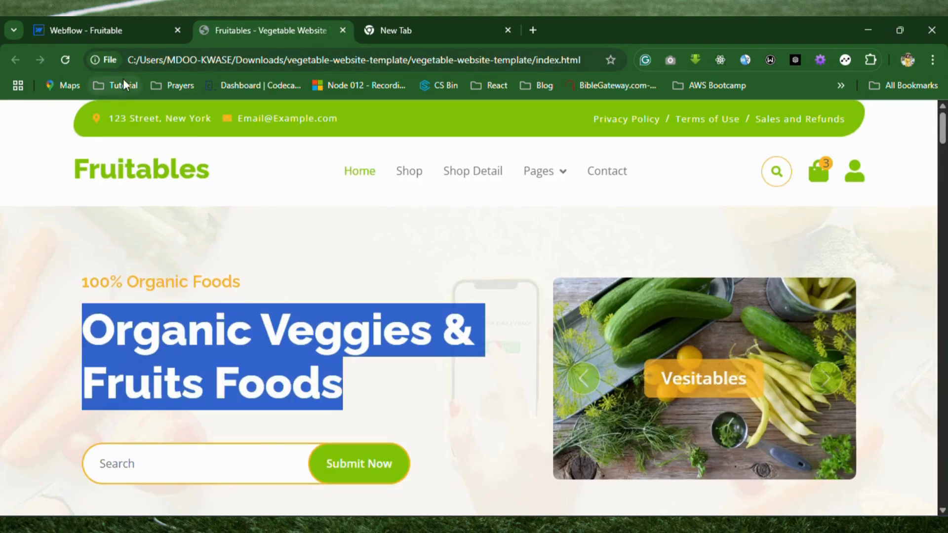
click(111, 25)
click(176, 264)
double_click(176, 264)
key(ctrl+v)
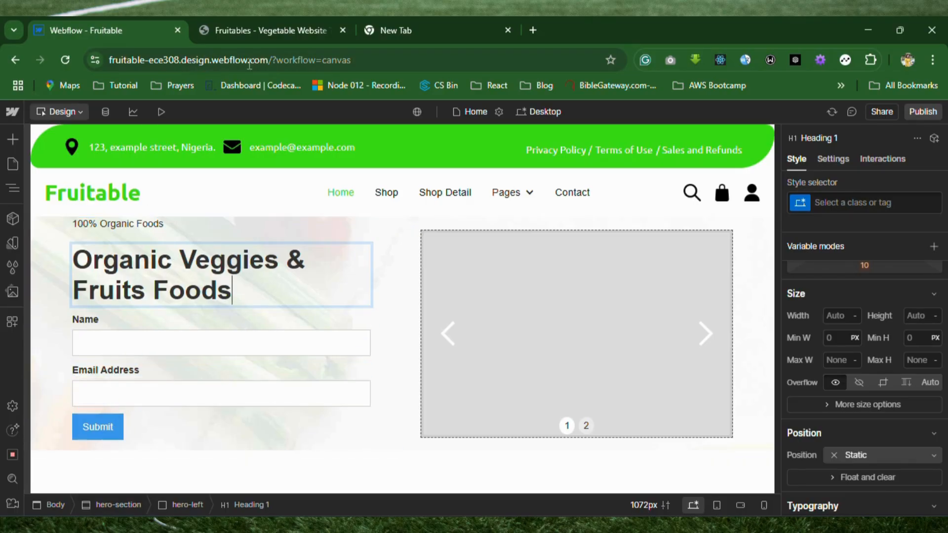
Check the Fruitables template's hero search form, then delete the Email Address label and its text field from the hero-left form.
click(286, 39)
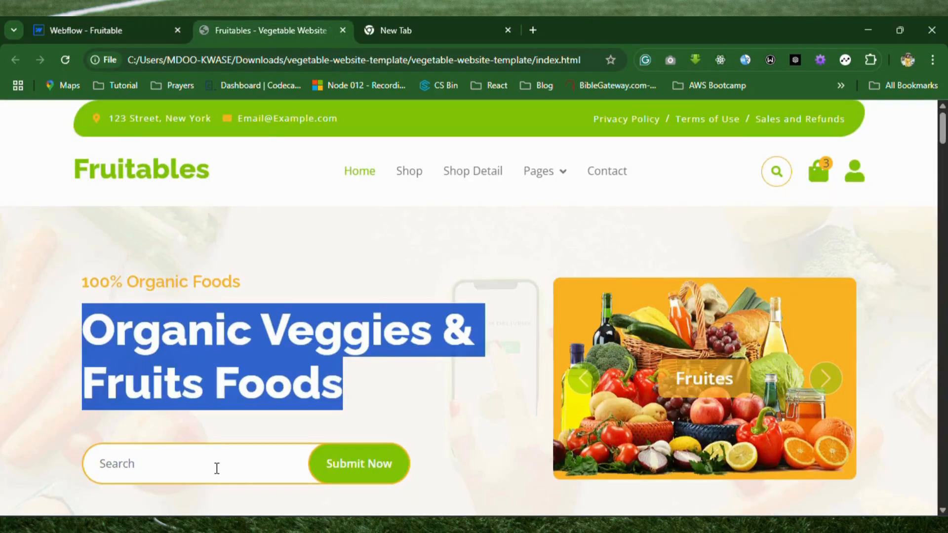
click(186, 473)
scroll(186, 476, down, 2)
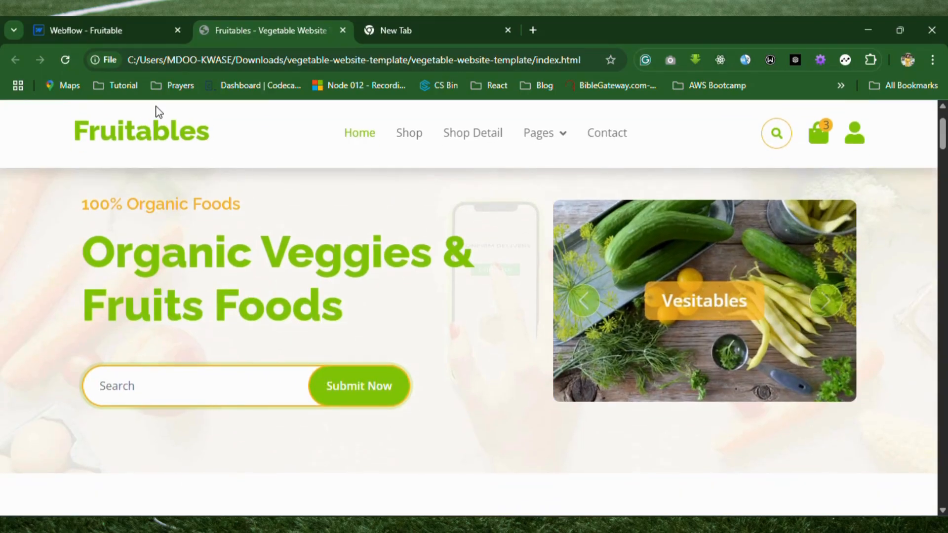
click(108, 32)
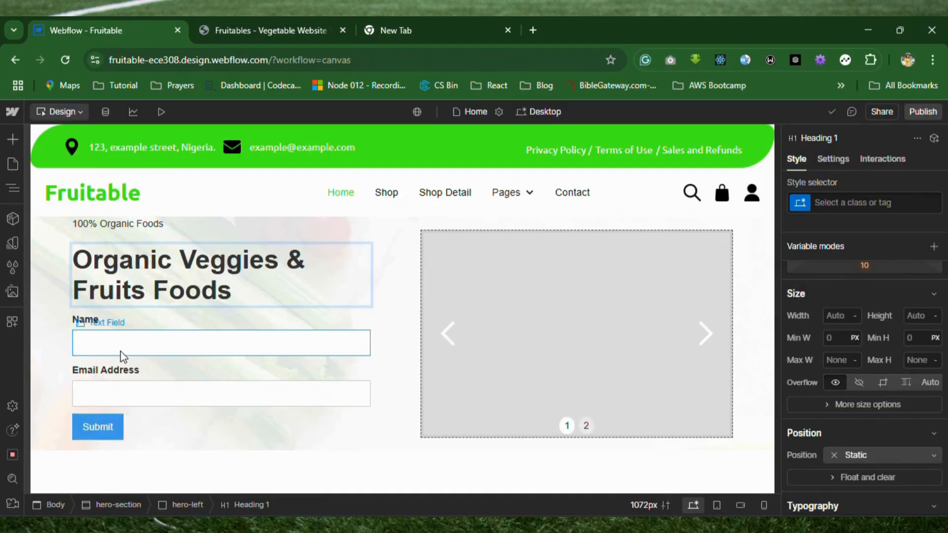
click(273, 26)
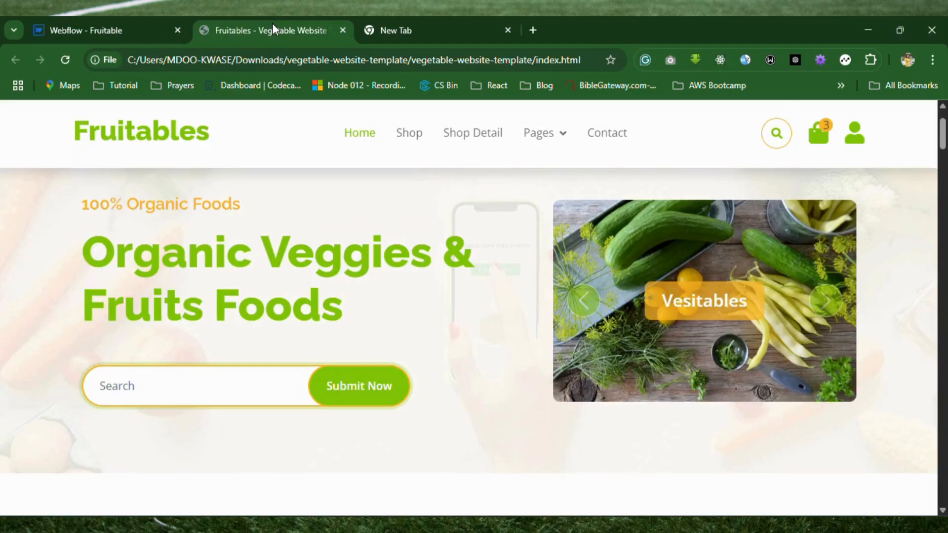
scroll(350, 387, down, 3)
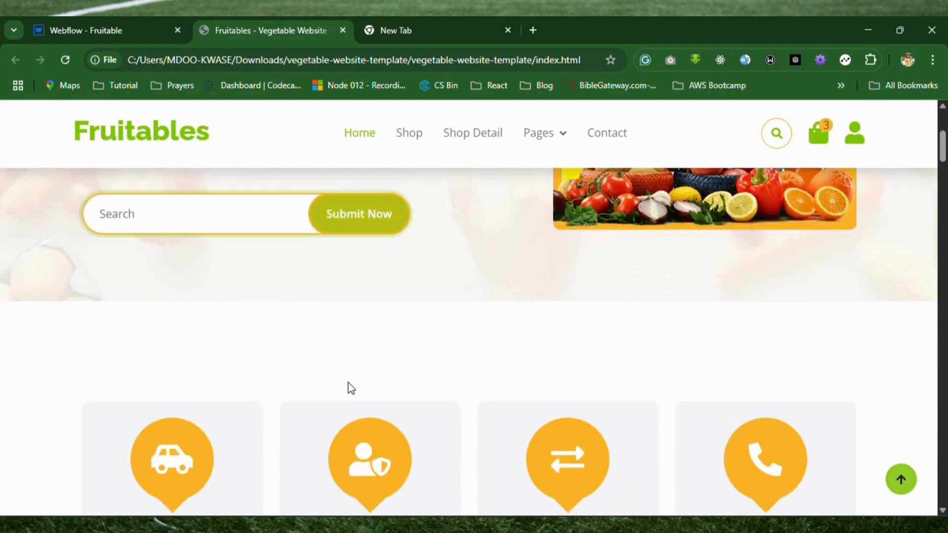
scroll(349, 387, up, 3)
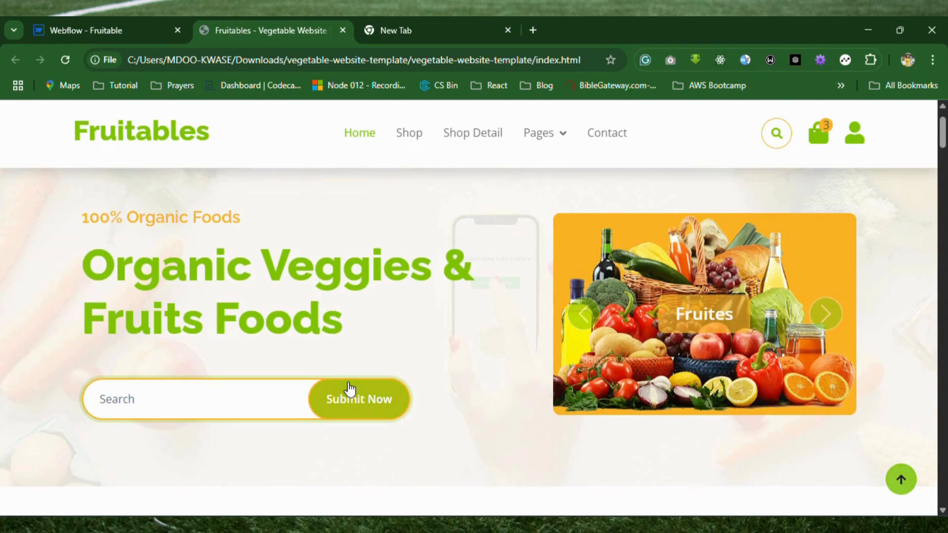
click(127, 30)
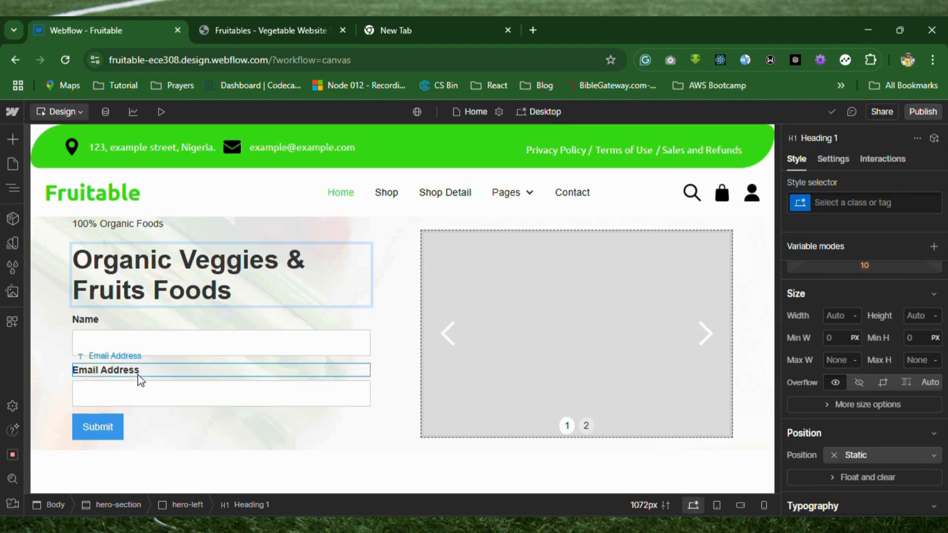
click(120, 374)
key(Delete)
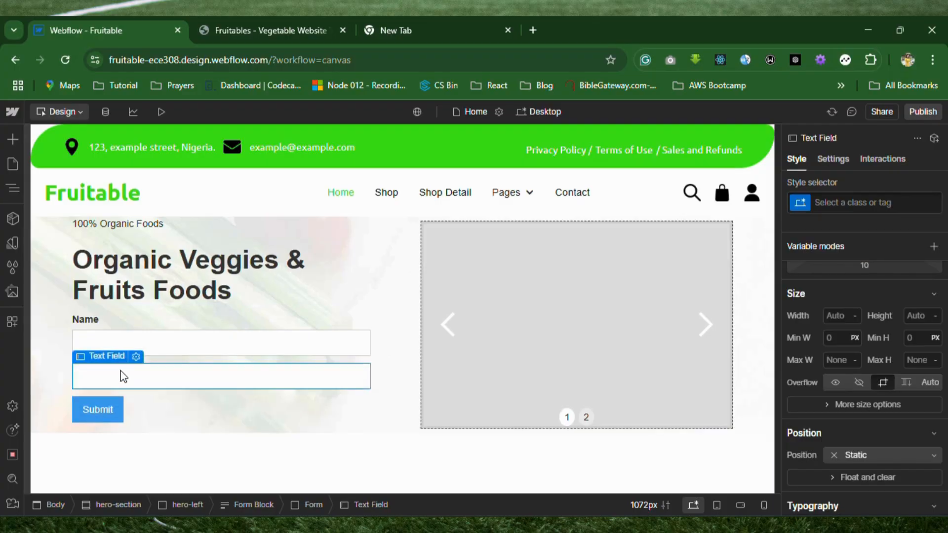
key(Delete)
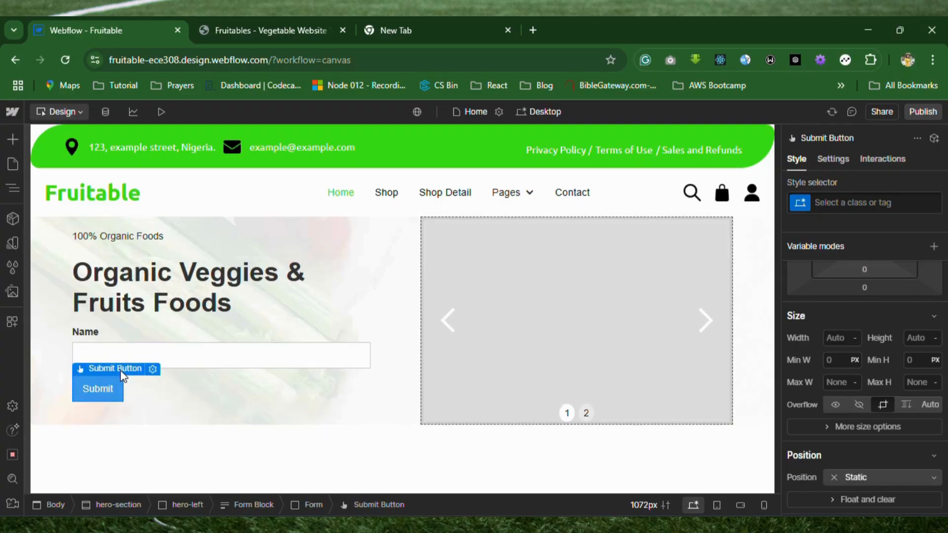
Delete the Name label above the remaining text field in the hero-left form.
click(91, 331)
double_click(89, 329)
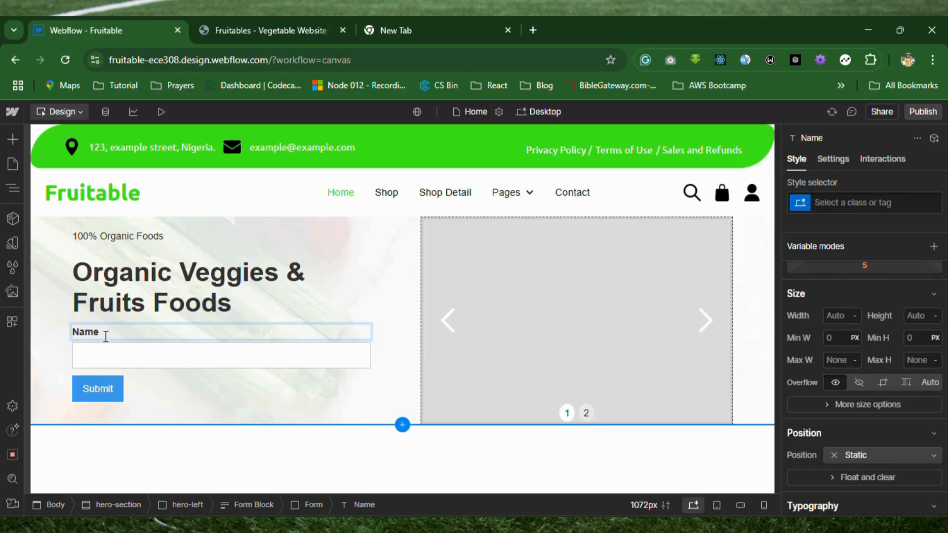
click(118, 417)
click(159, 334)
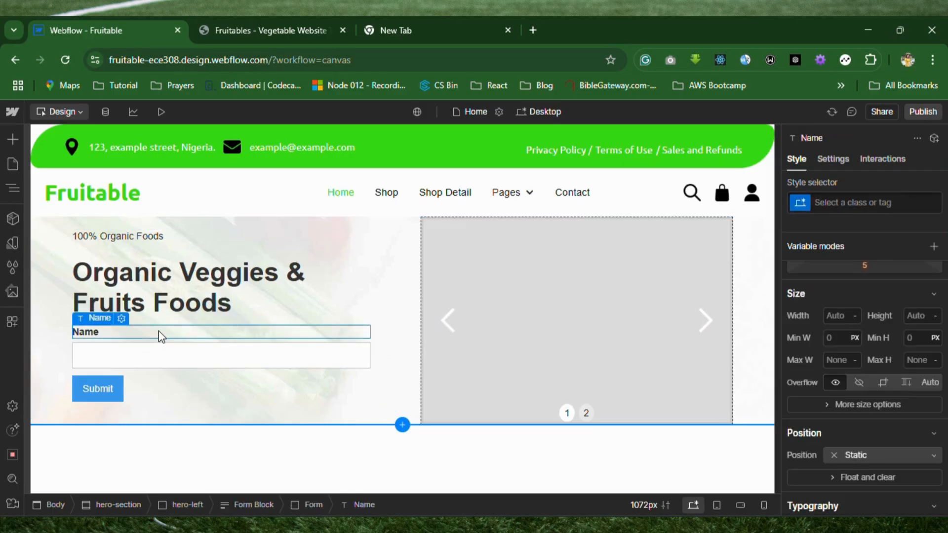
key(Delete)
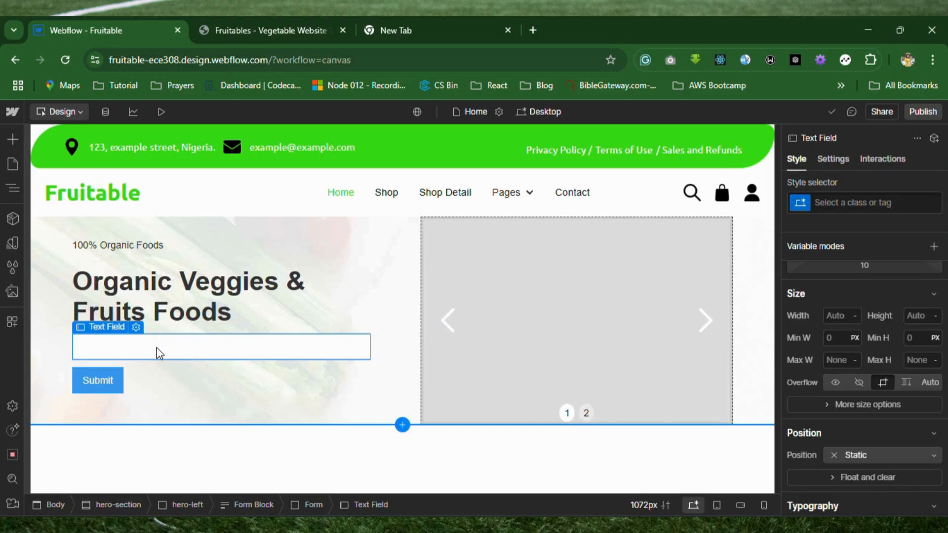
Check the Fruitables template's search form, then set the hero-left text field's placeholder to "Search".
click(238, 28)
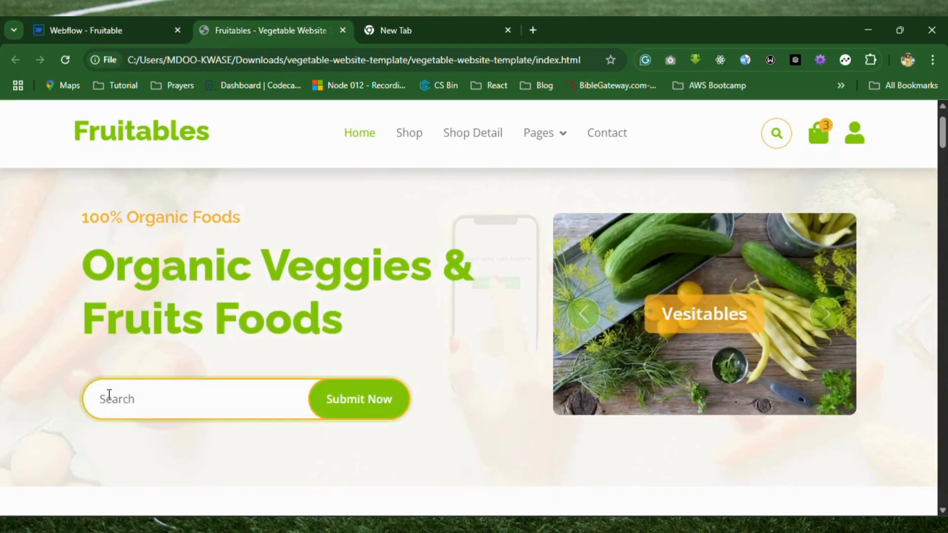
click(108, 28)
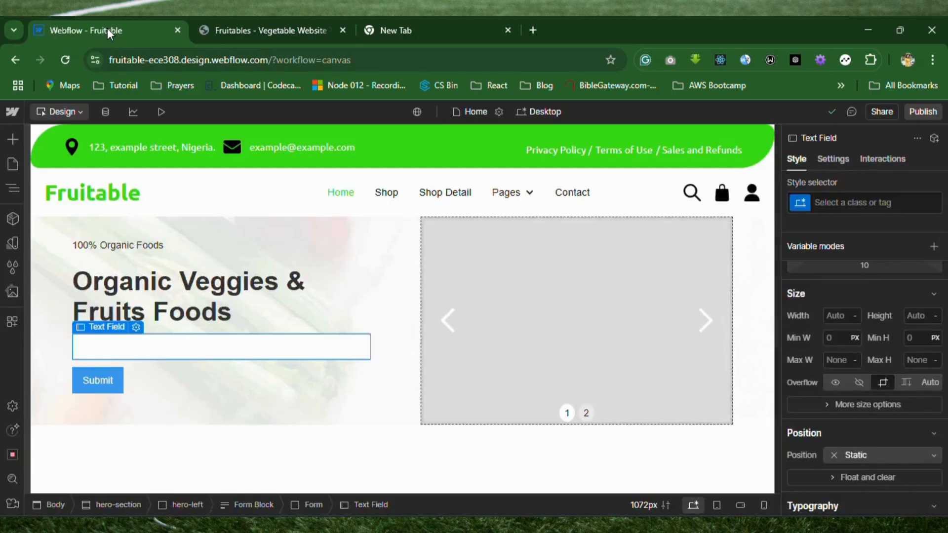
click(137, 329)
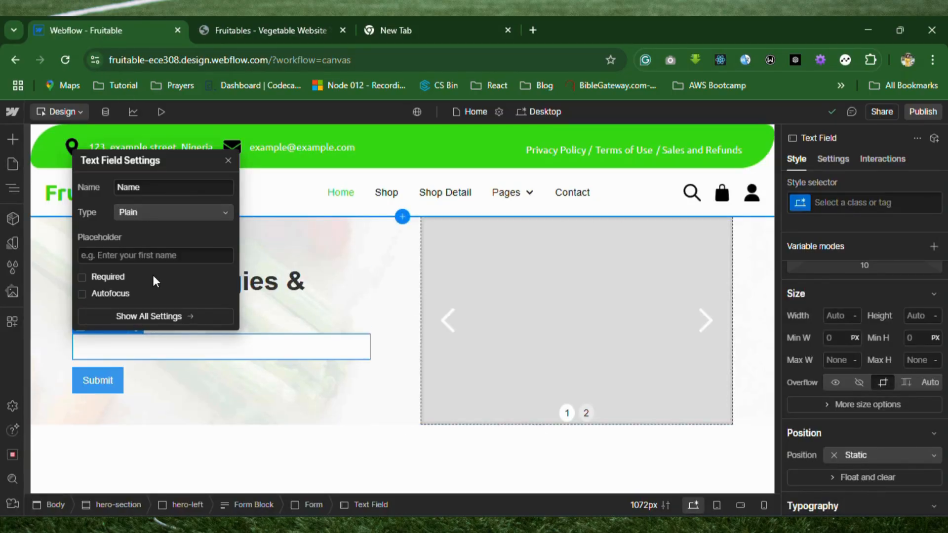
click(162, 254)
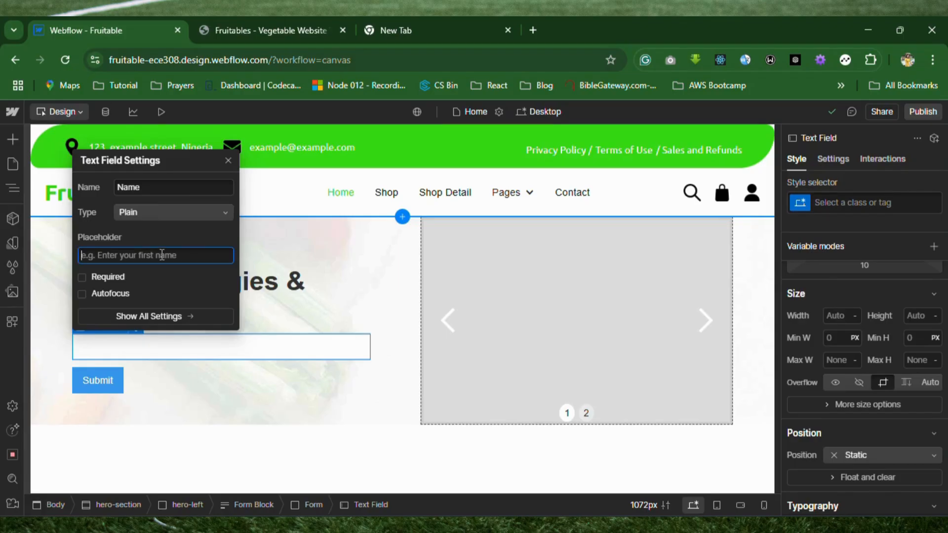
text(Search)
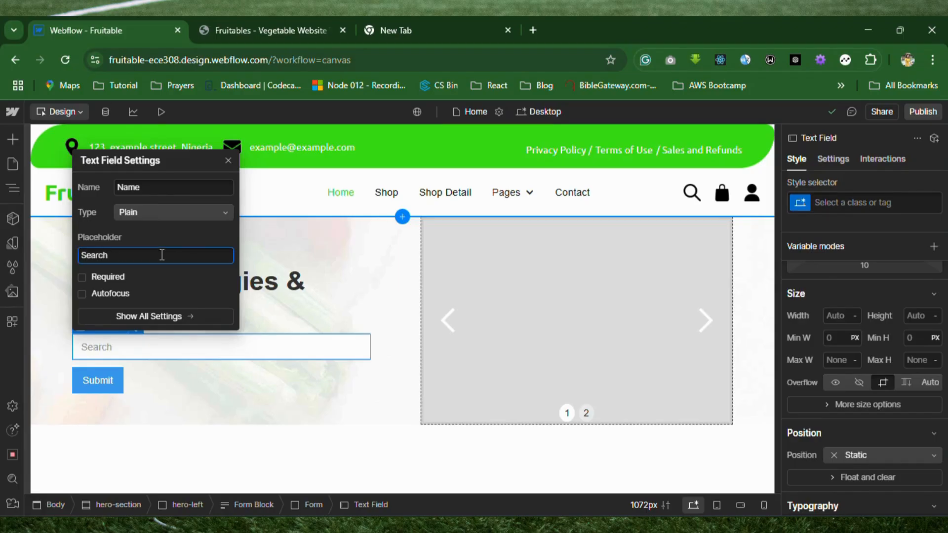
click(223, 409)
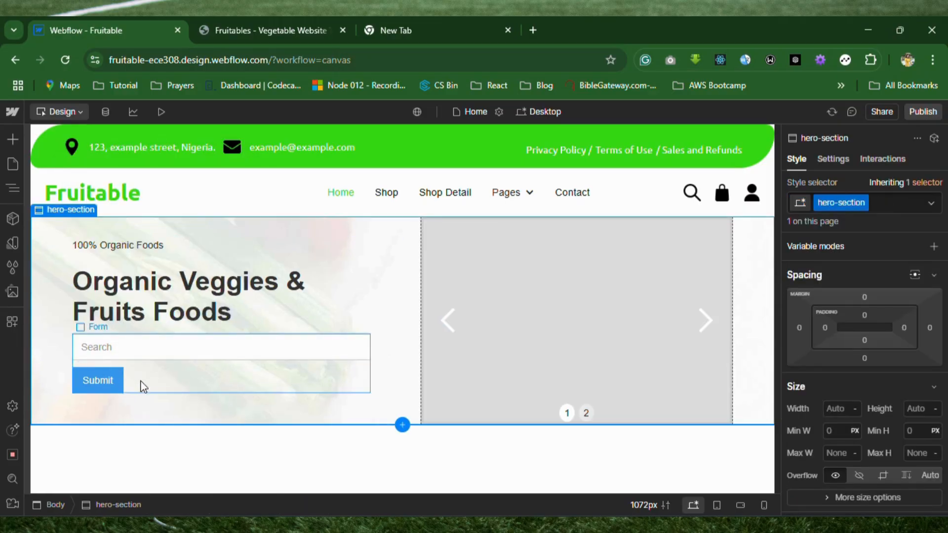
Set the hero-left form's display to Flex in a row, with X and Y alignment both set to Center.
click(139, 382)
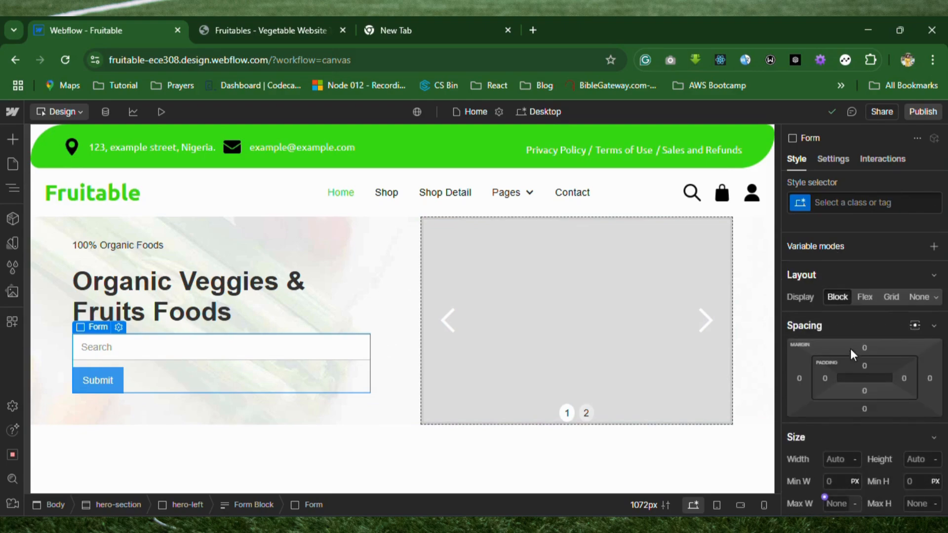
click(865, 297)
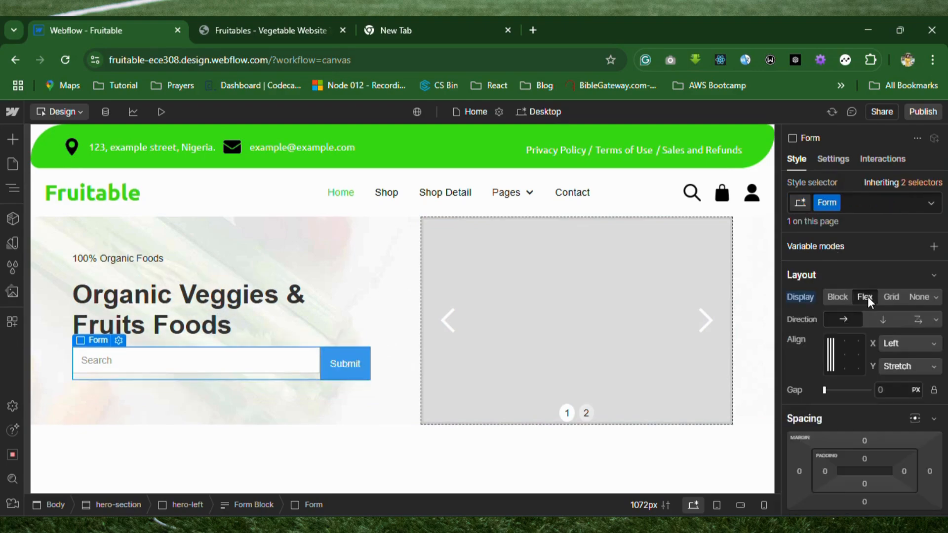
click(843, 353)
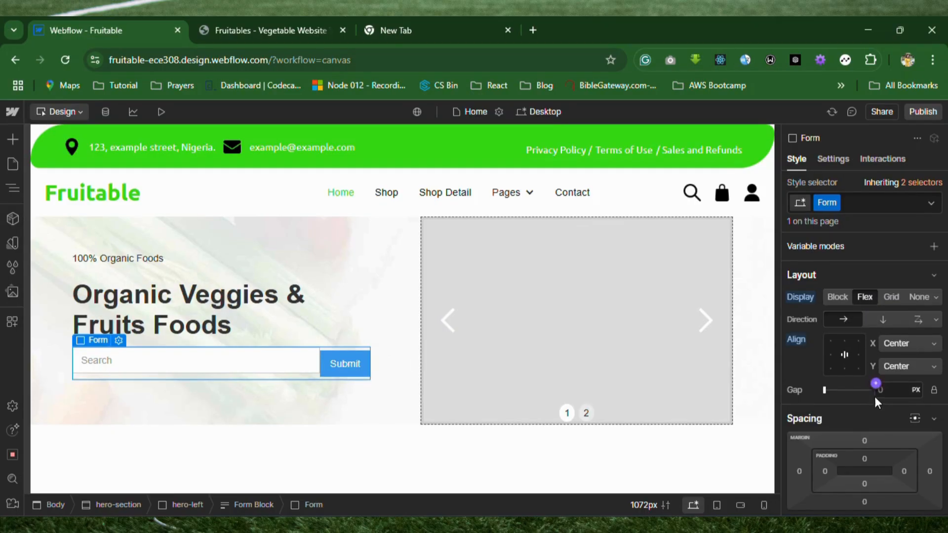
scroll(843, 332, down, 1)
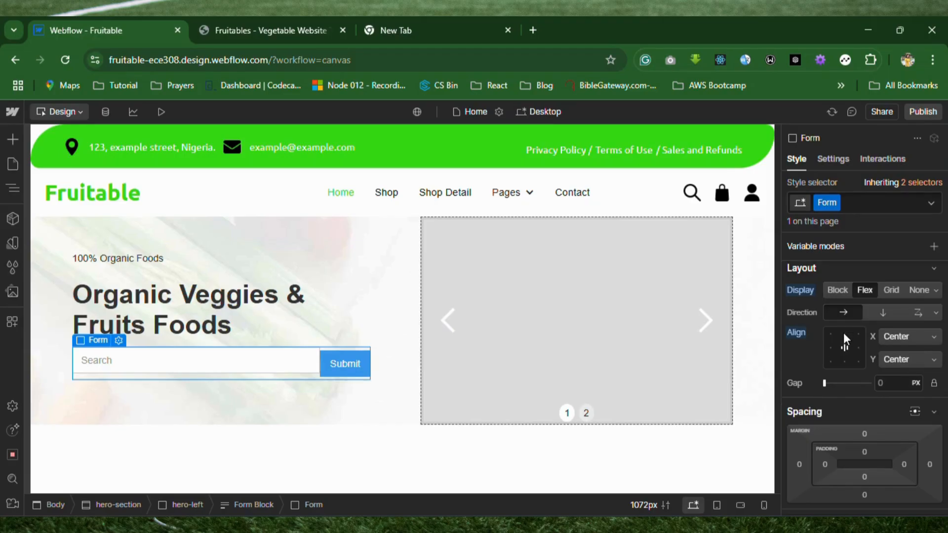
scroll(843, 332, down, 3)
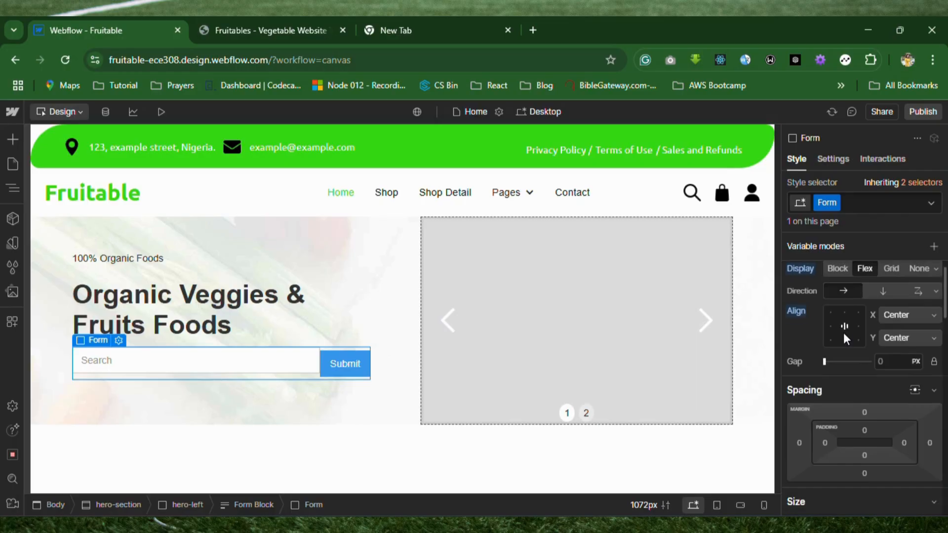
scroll(842, 333, down, 5)
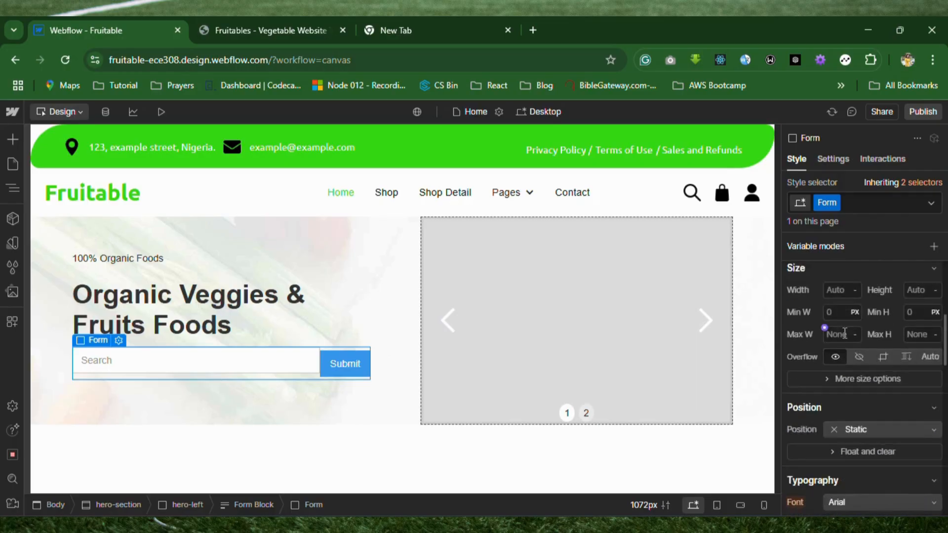
scroll(843, 333, up, 9)
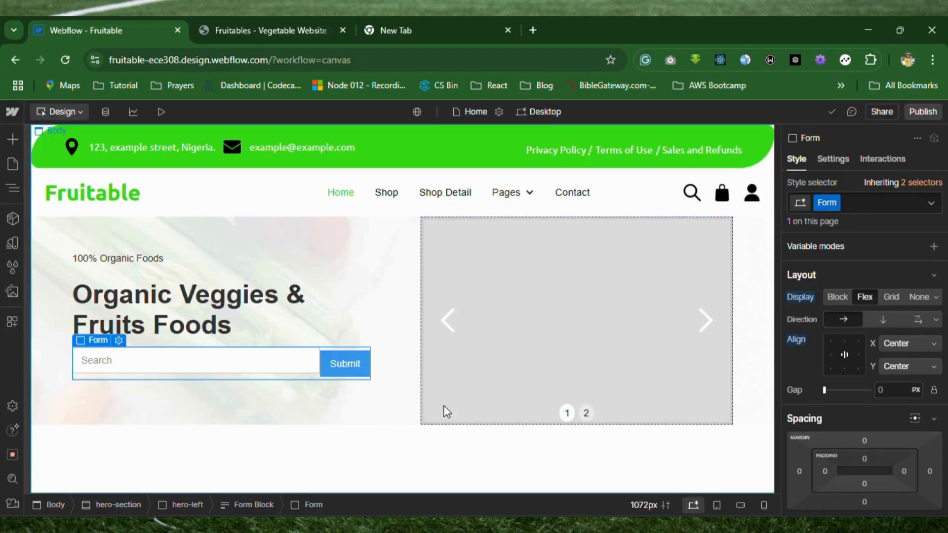
Try centre alignment for the Submit button within the flex form and reset it.
click(363, 376)
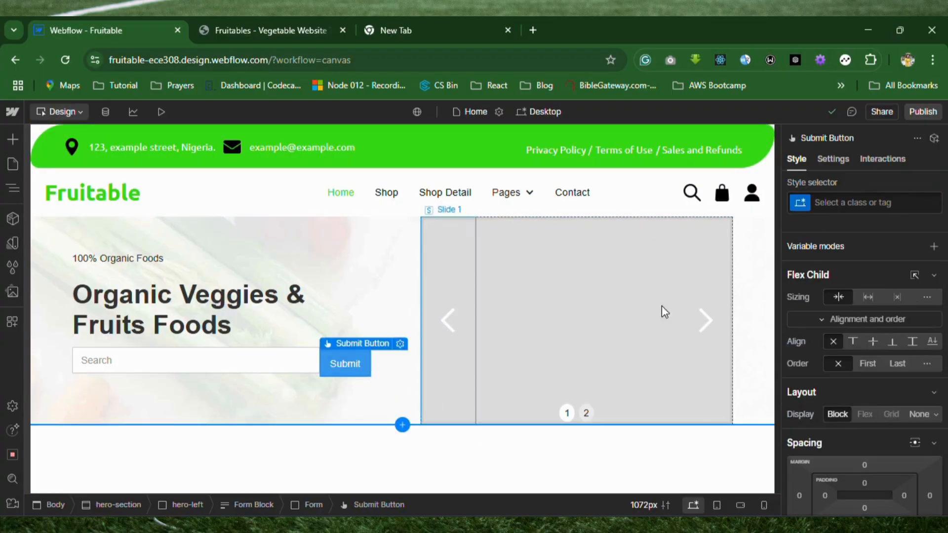
click(869, 342)
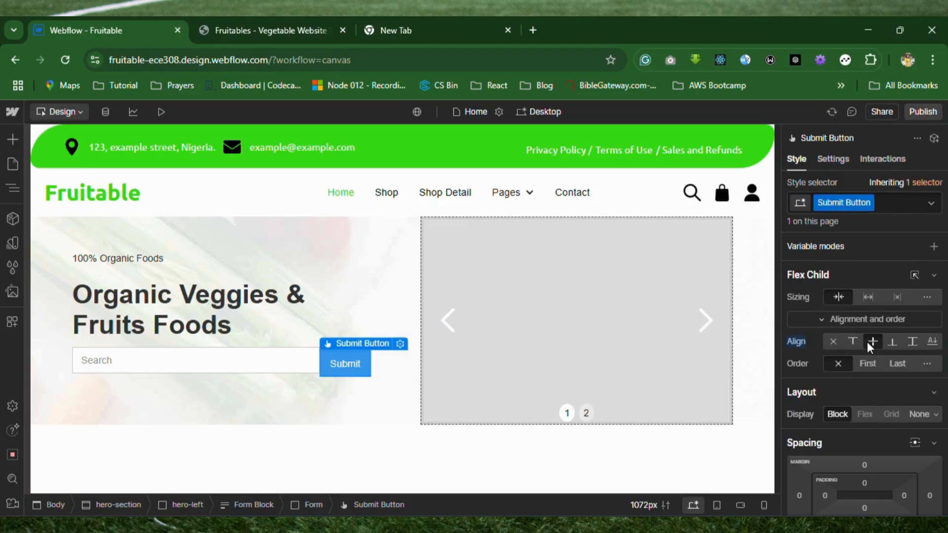
click(831, 340)
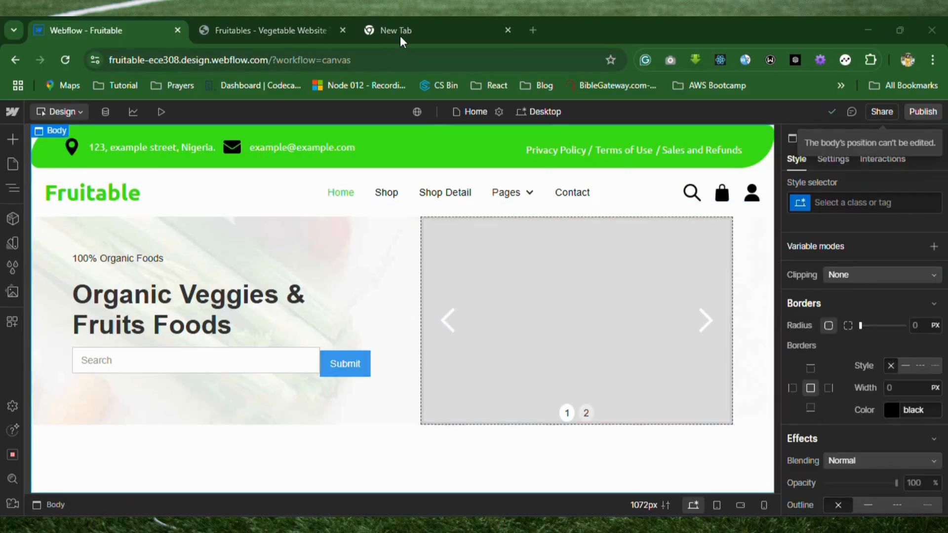
Compare with the Fruitables template's search form, then try a 10 px bottom padding on the Submit button and reset it.
click(282, 30)
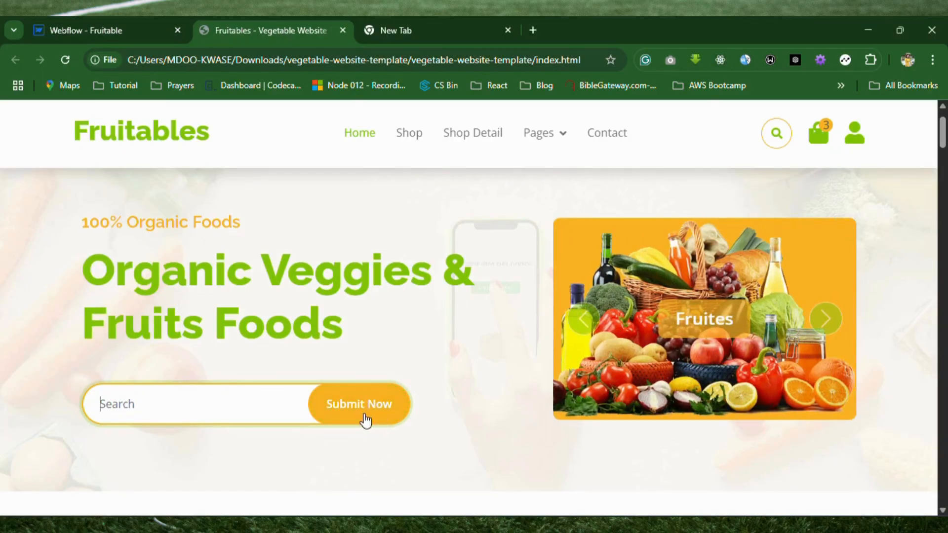
click(117, 34)
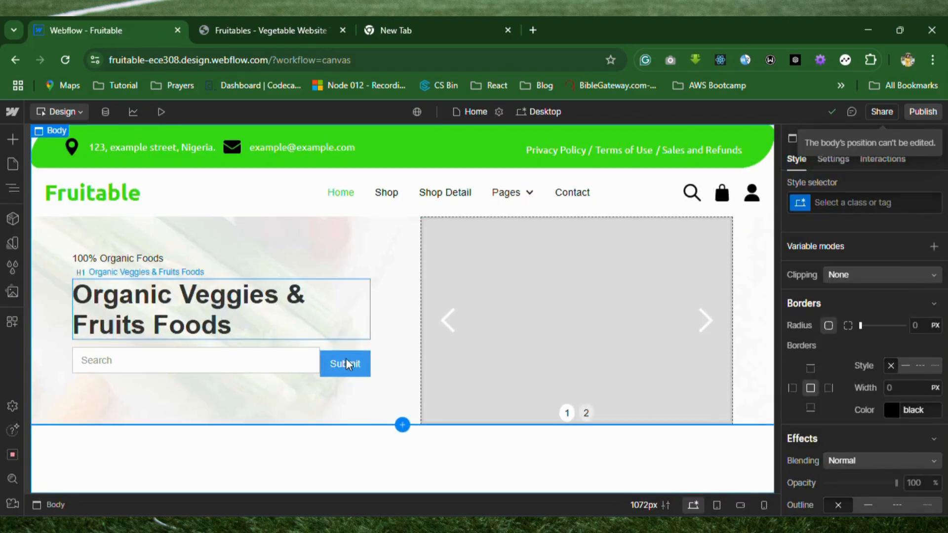
click(363, 379)
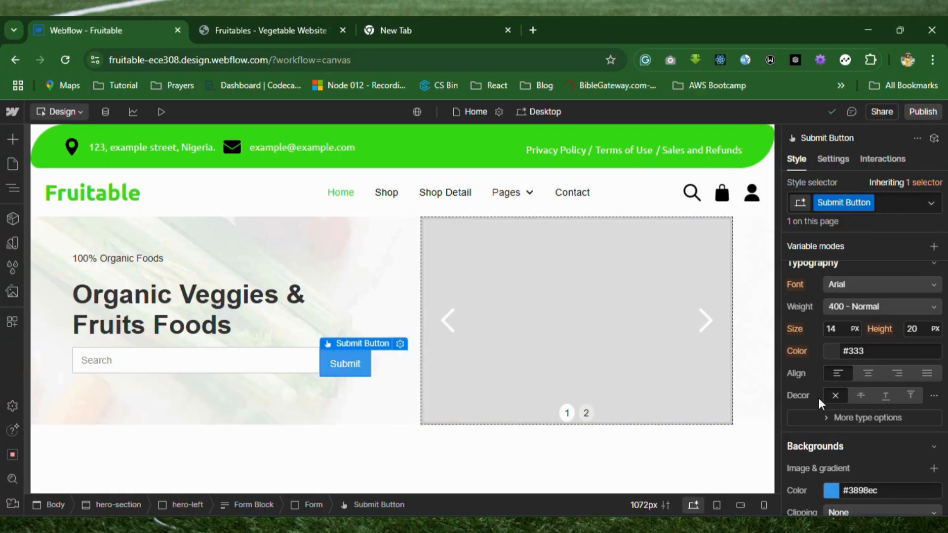
scroll(857, 392, up, 1)
scroll(857, 392, up, 5)
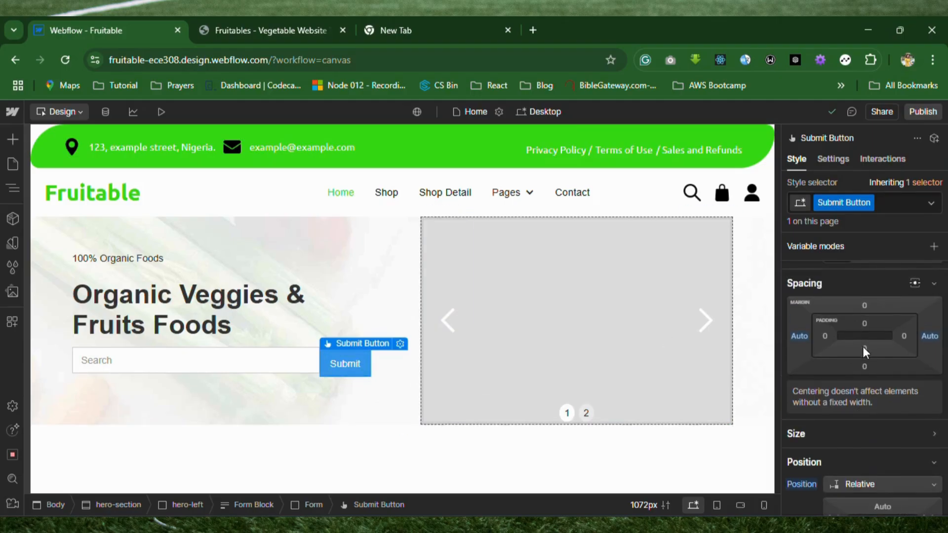
mouse_move(873, 348)
mouse_down()
mouse_move(875, 329)
mouse_move(878, 343)
mouse_up()
click(870, 349)
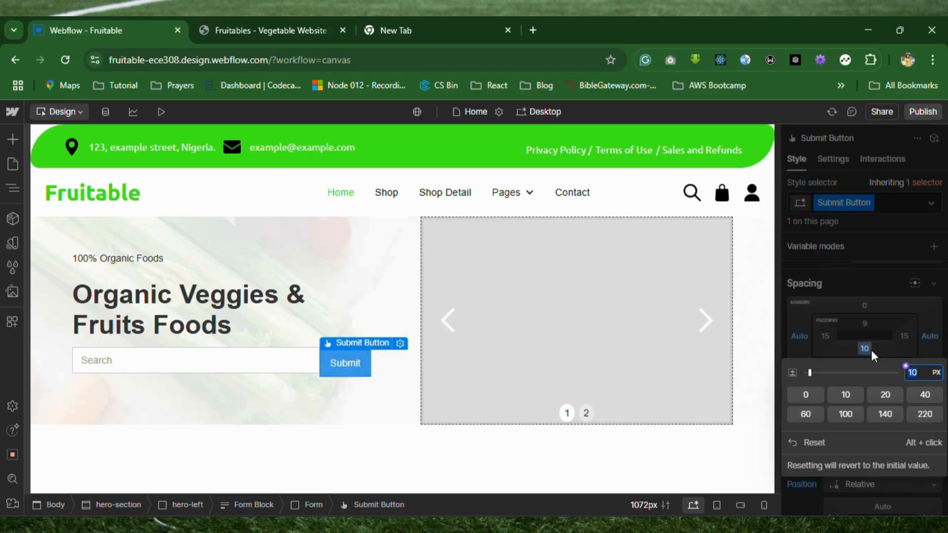
alt+click(871, 351)
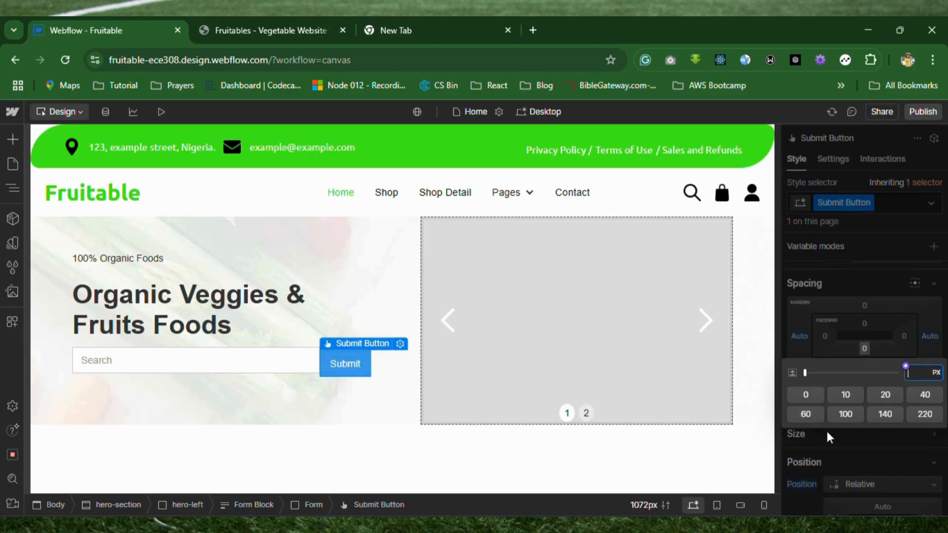
click(838, 442)
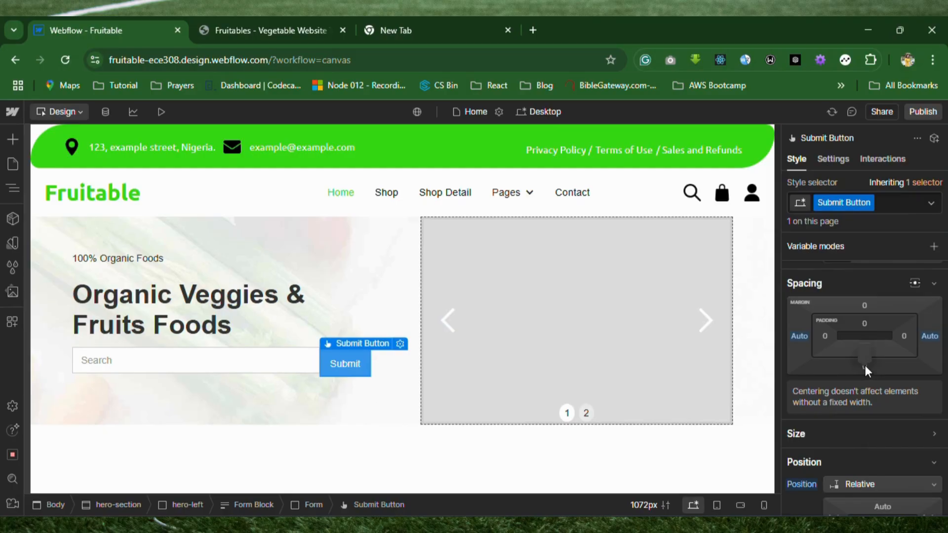
Set the Submit button's bottom margin to 10 px and collapse the Position style settings.
click(865, 365)
click(875, 415)
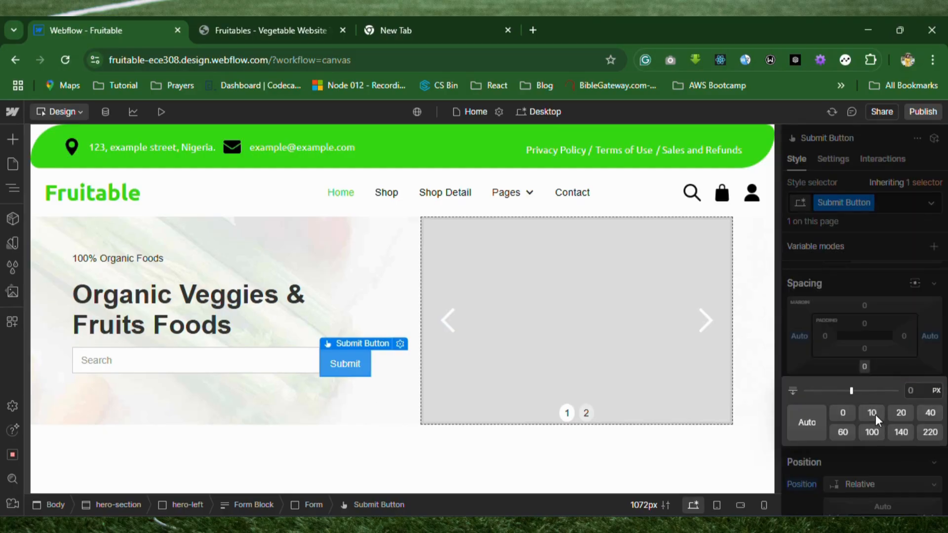
click(352, 393)
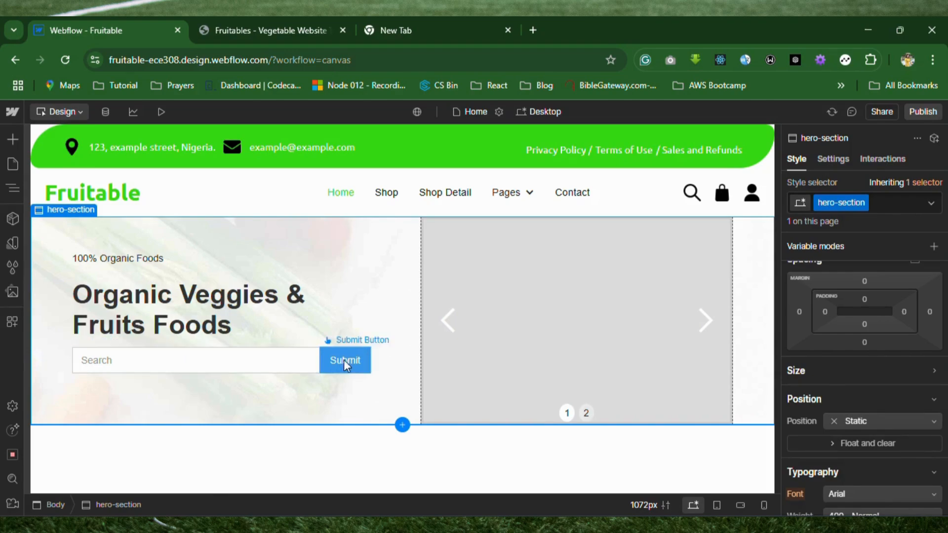
scroll(856, 400, down, 1)
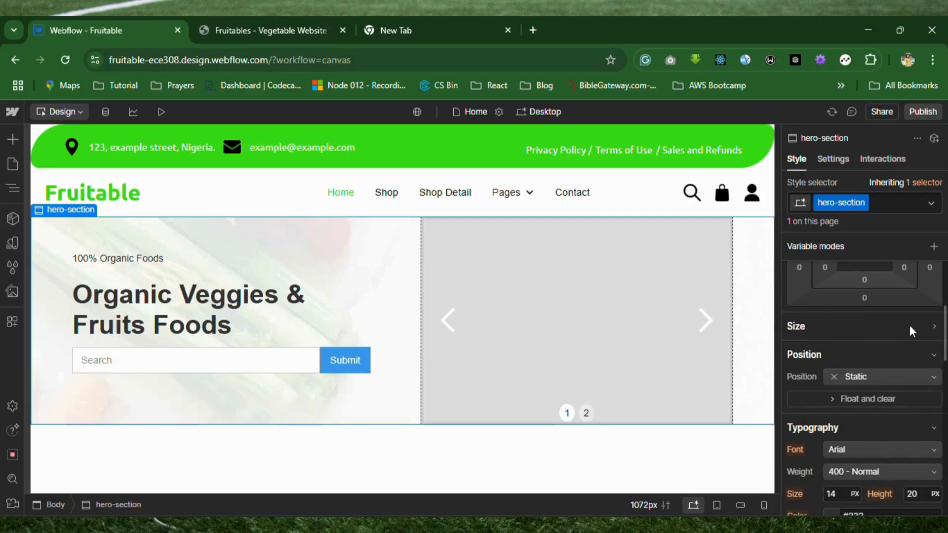
click(936, 359)
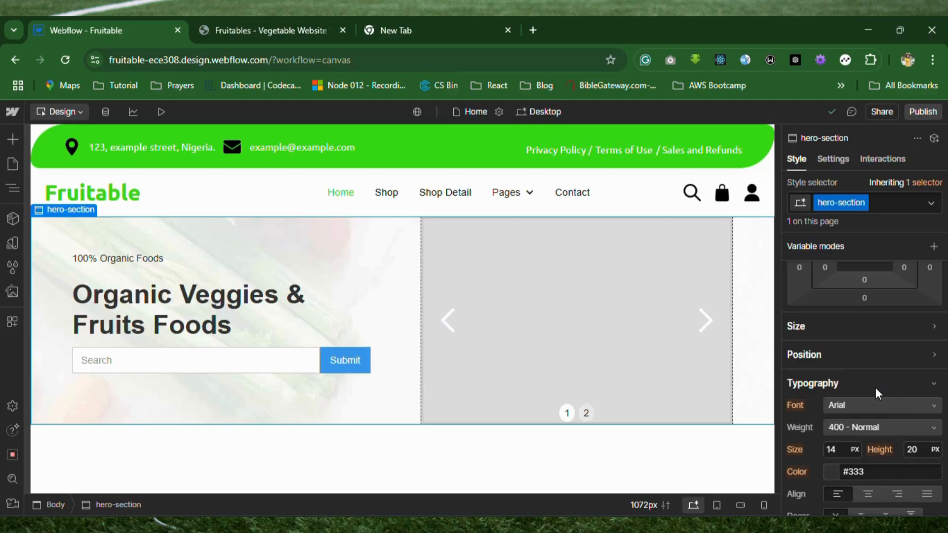
Delete the Submit button from the hero-left form and undo the deletion.
click(355, 370)
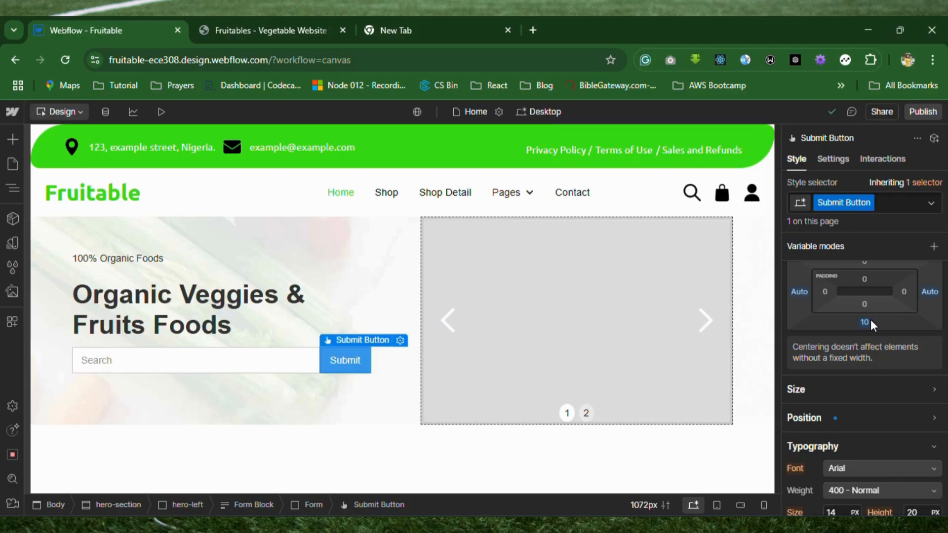
key(Delete)
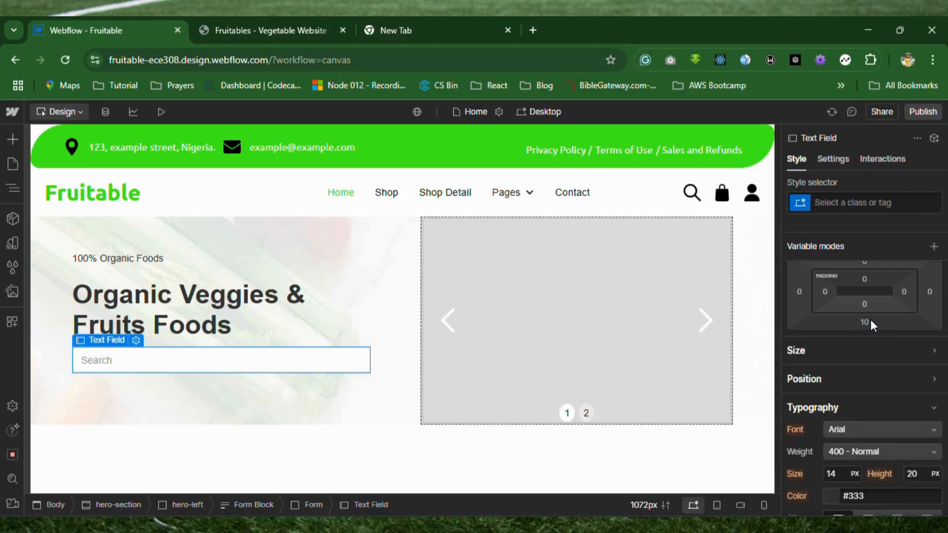
key(ctrl+z)
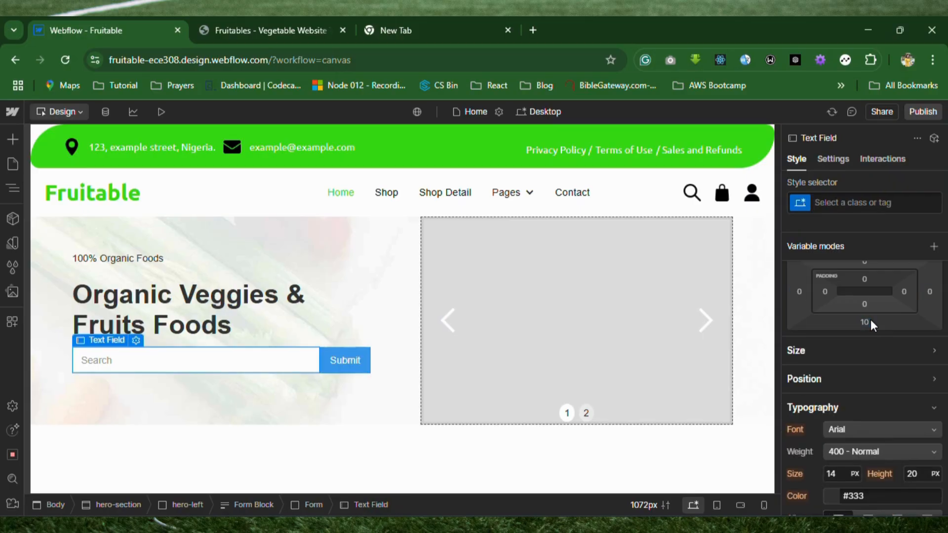
Check the Search text field's bottom margin against the Submit button's bottom margin.
click(867, 321)
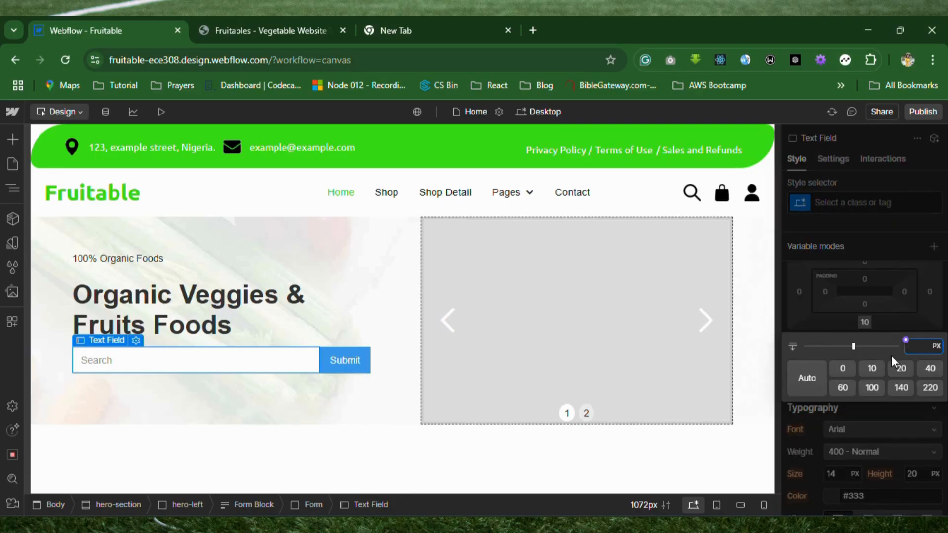
click(863, 321)
click(864, 322)
click(364, 371)
click(365, 372)
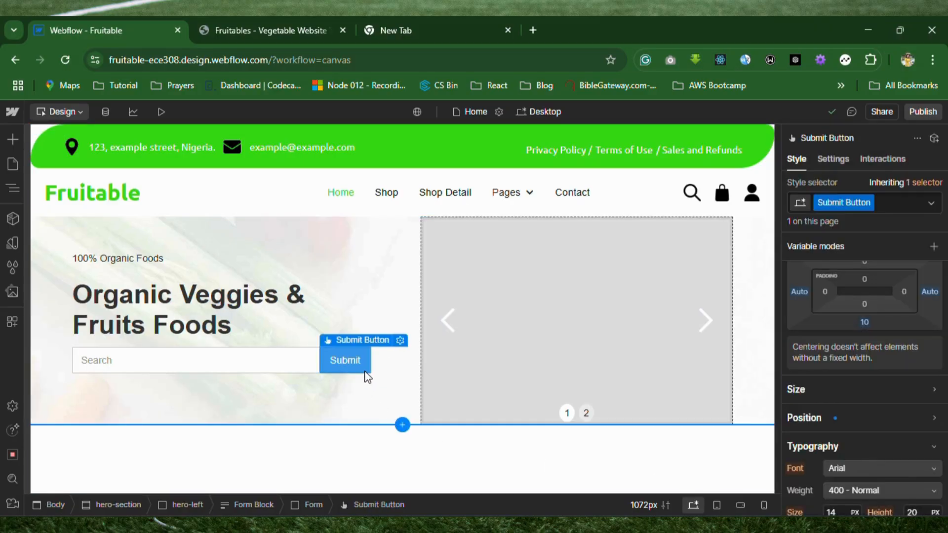
Reset the Submit button's bottom margin, and set it to 10 px on a new hero-button combo class instead.
click(865, 323)
click(817, 415)
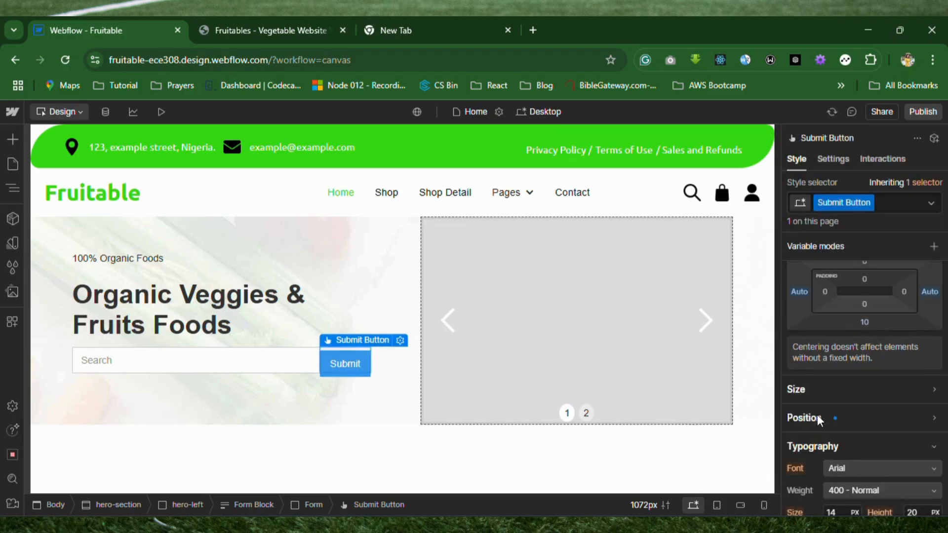
click(890, 205)
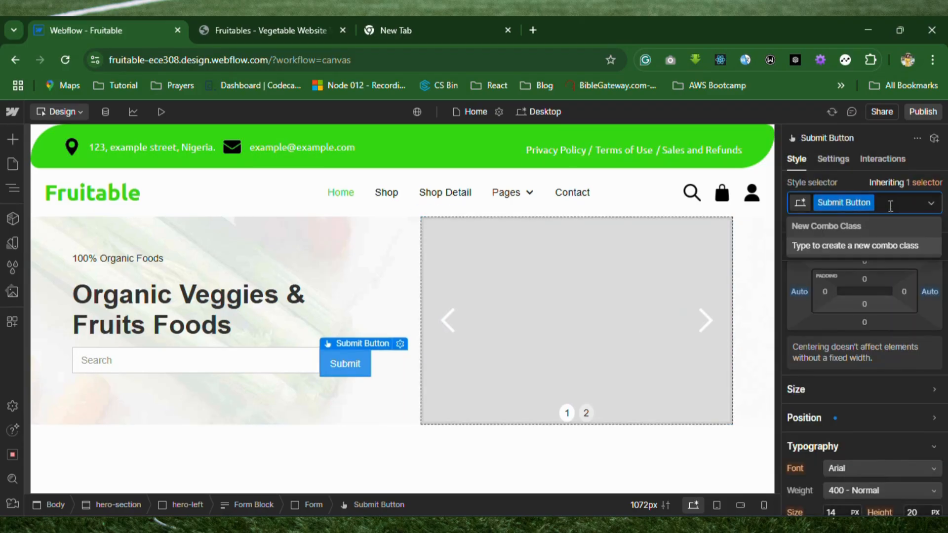
text(hero)
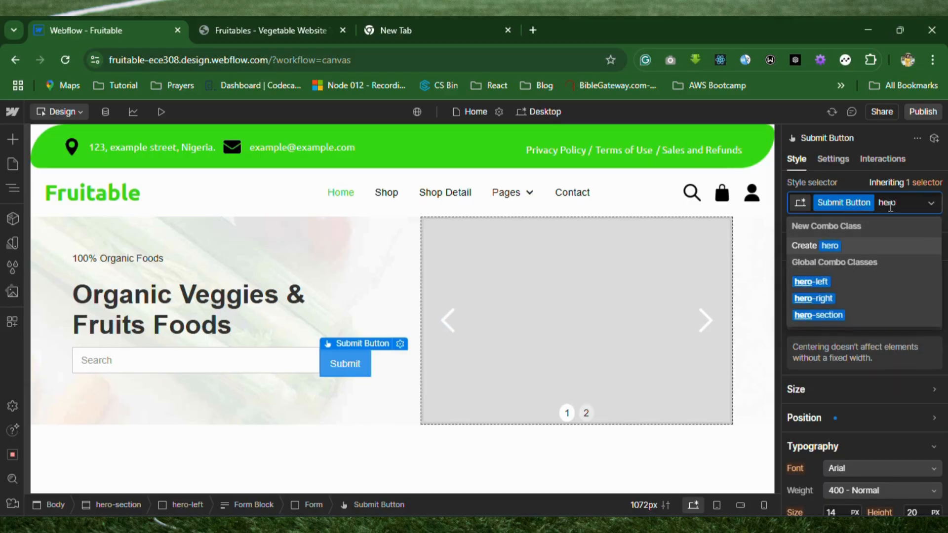
text(-button)
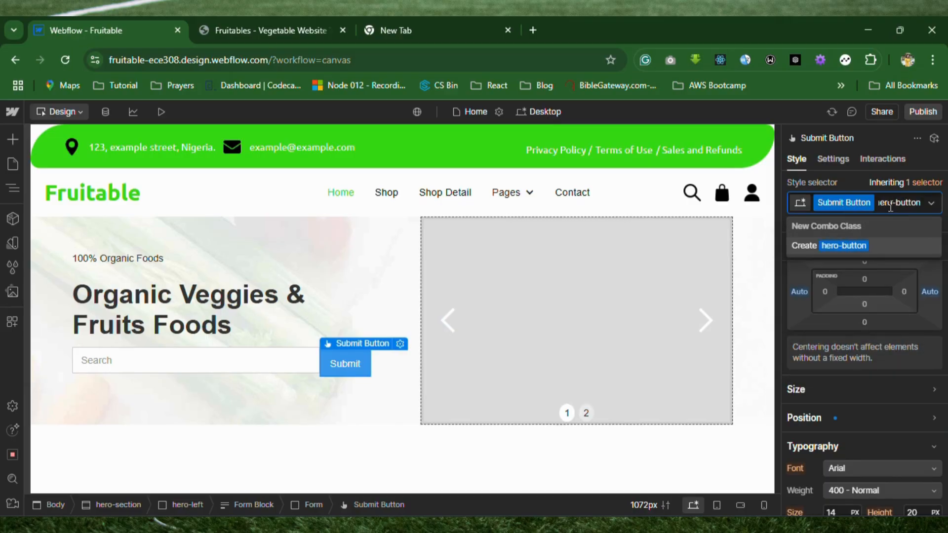
key(Return)
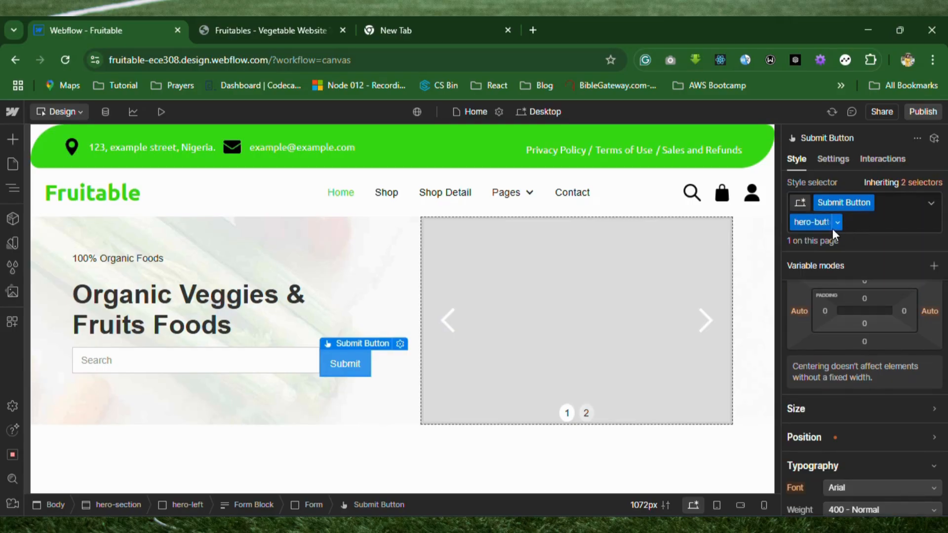
click(864, 340)
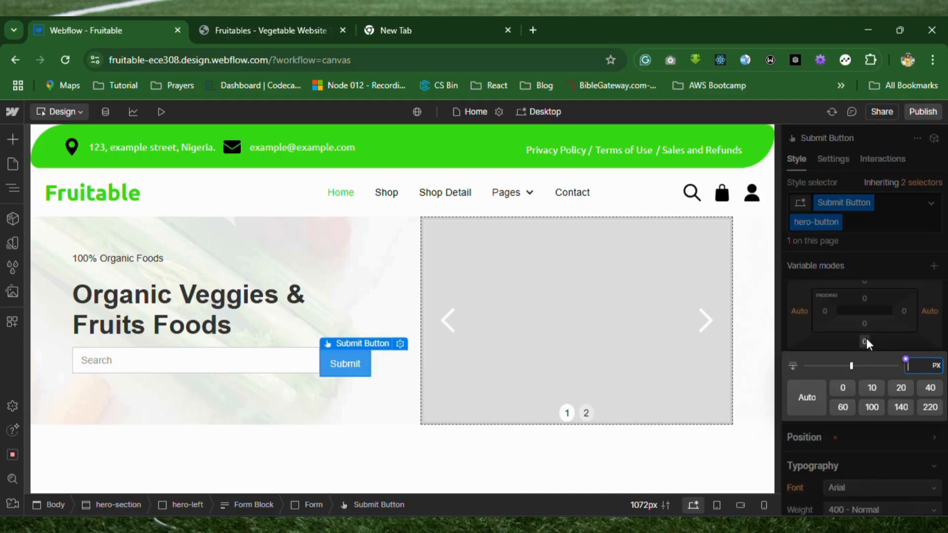
click(872, 386)
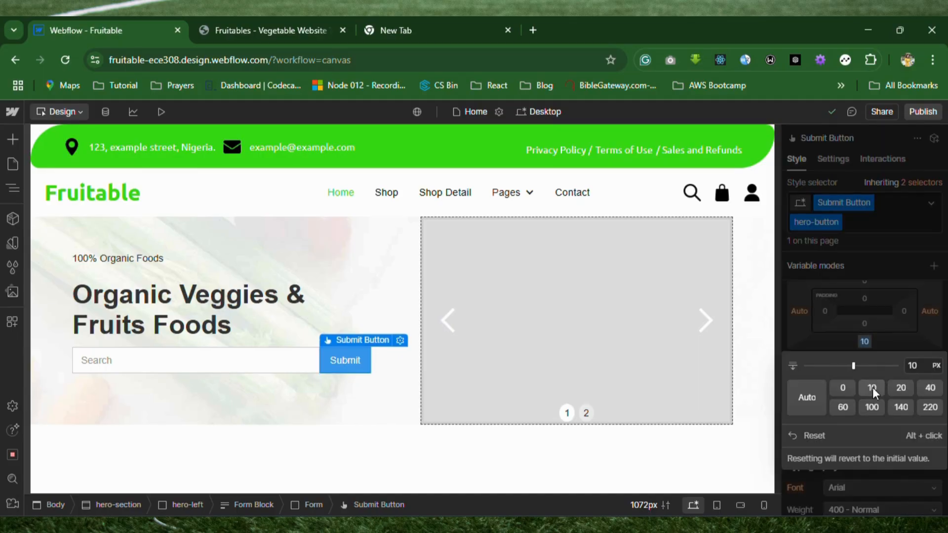
Assign a new hero-form-search class to the Search text field in the hero form.
click(291, 360)
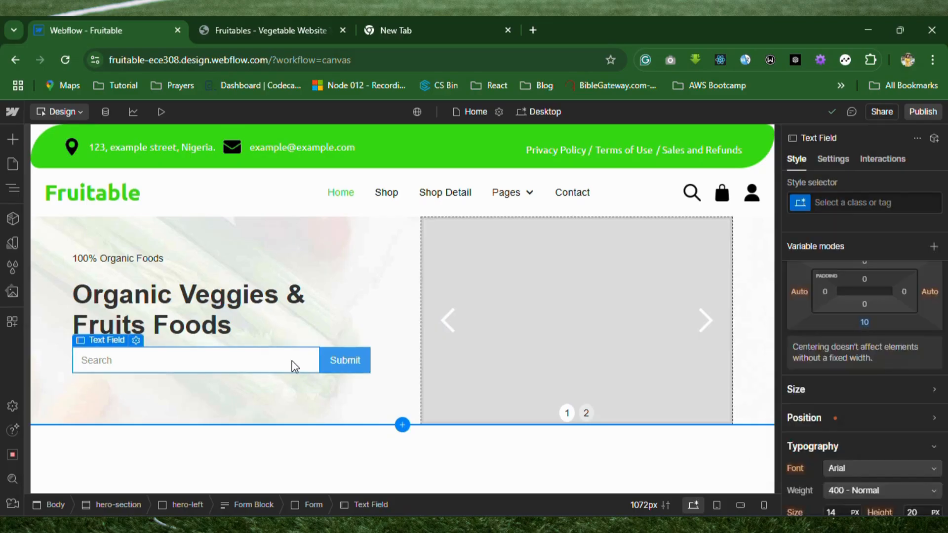
click(839, 203)
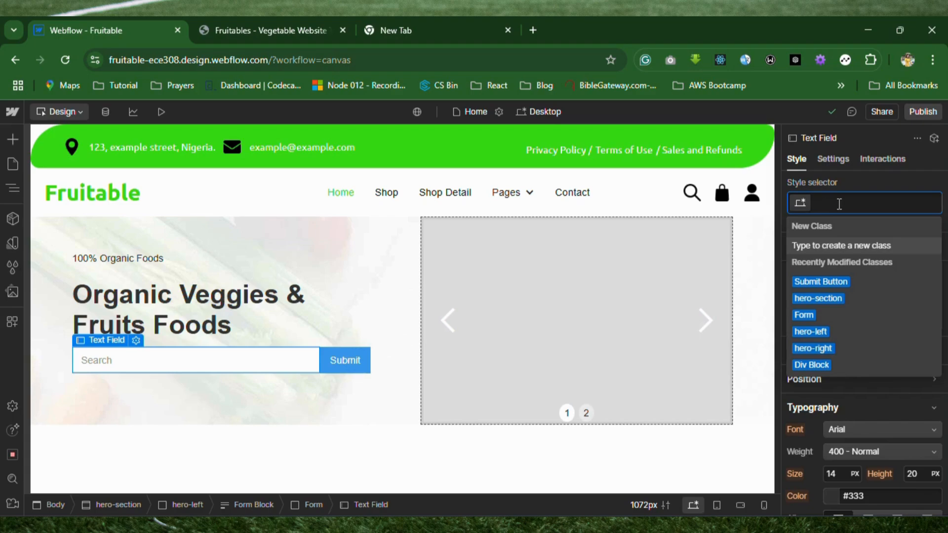
text(hero-form-search)
key(Return)
key(Escape)
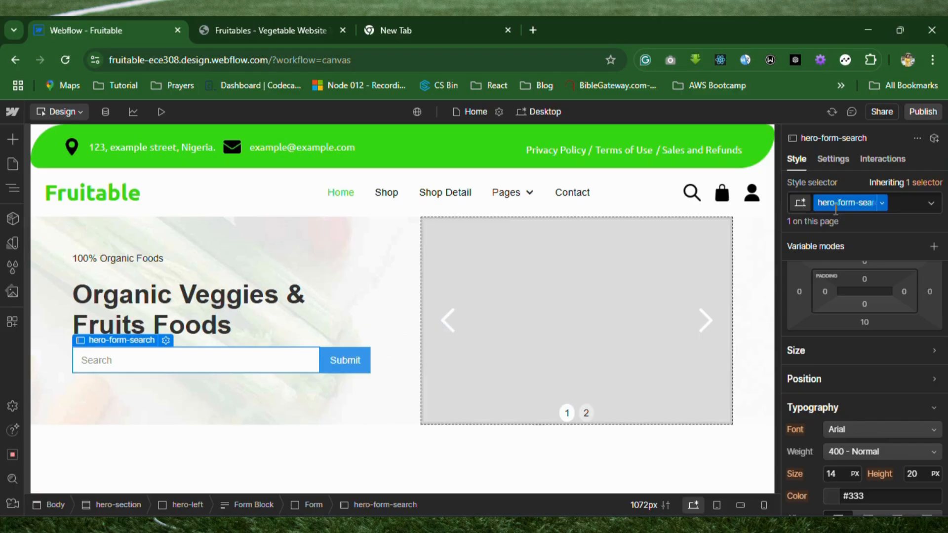
Set the Submit button's position explicitly to Relative on its hero-button combo class.
click(367, 374)
scroll(824, 383, down, 3)
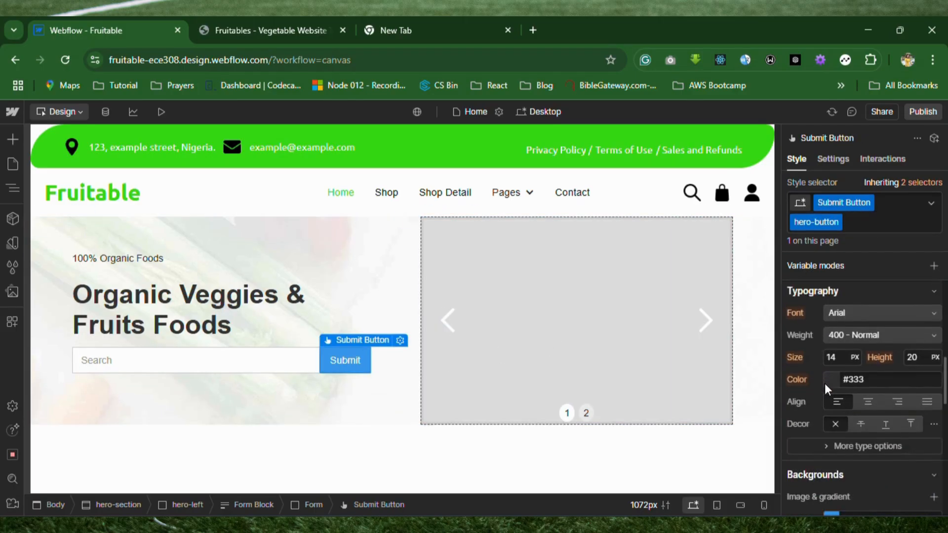
scroll(824, 383, down, 3)
scroll(824, 383, up, 2)
scroll(824, 383, up, 4)
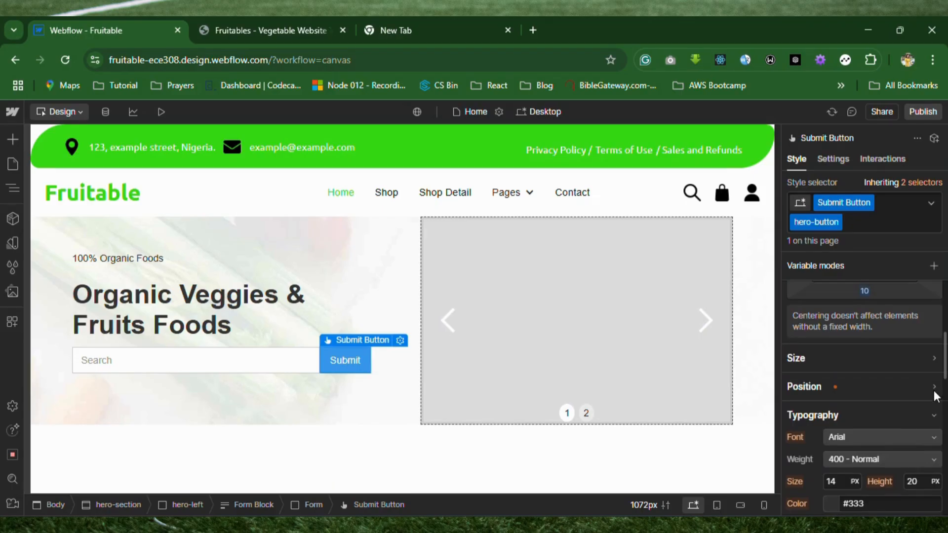
click(934, 390)
scroll(933, 365, down, 1)
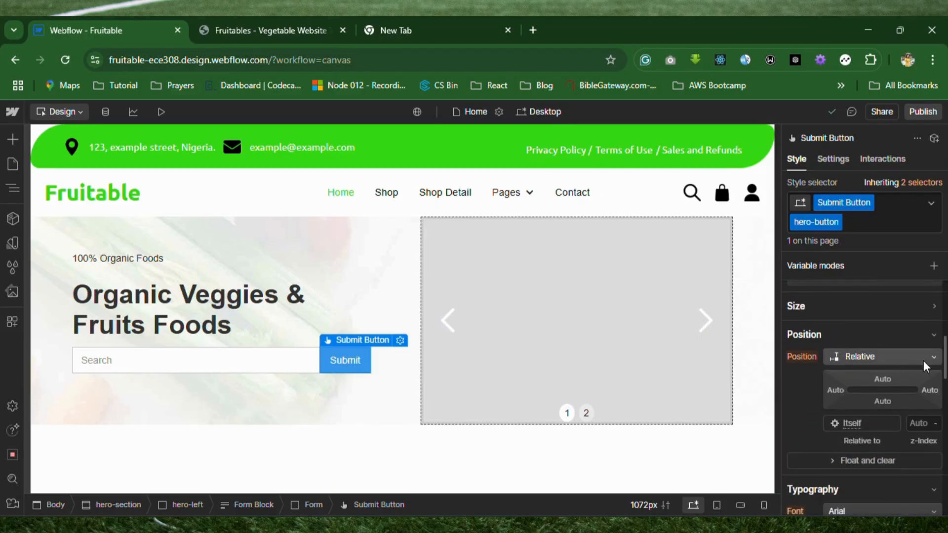
click(934, 364)
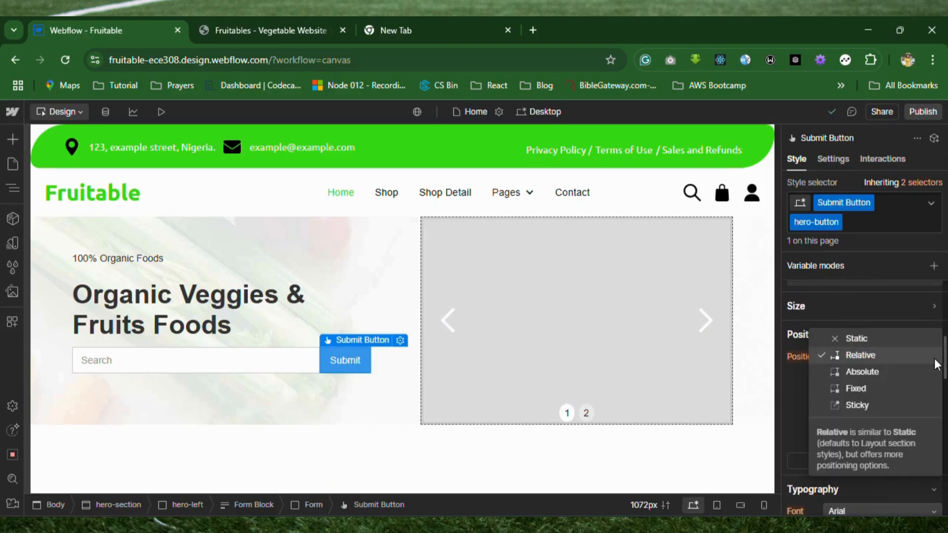
click(857, 354)
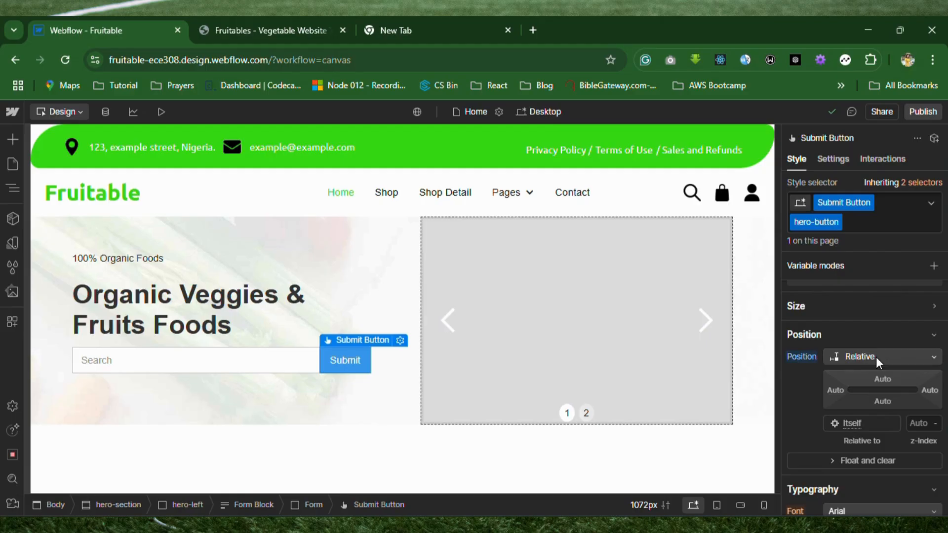
Try Absolute positioning on the Submit button and return it to Relative.
click(876, 357)
click(869, 372)
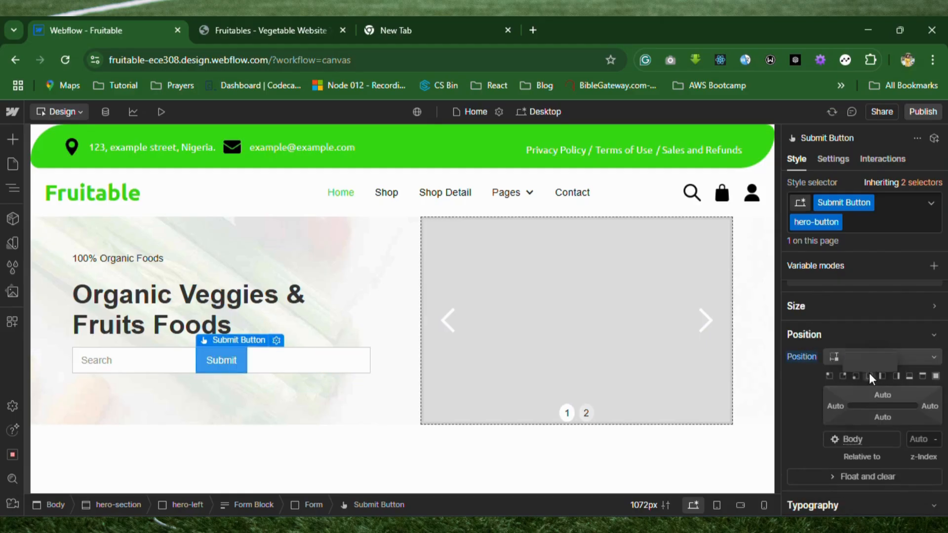
click(902, 357)
click(888, 338)
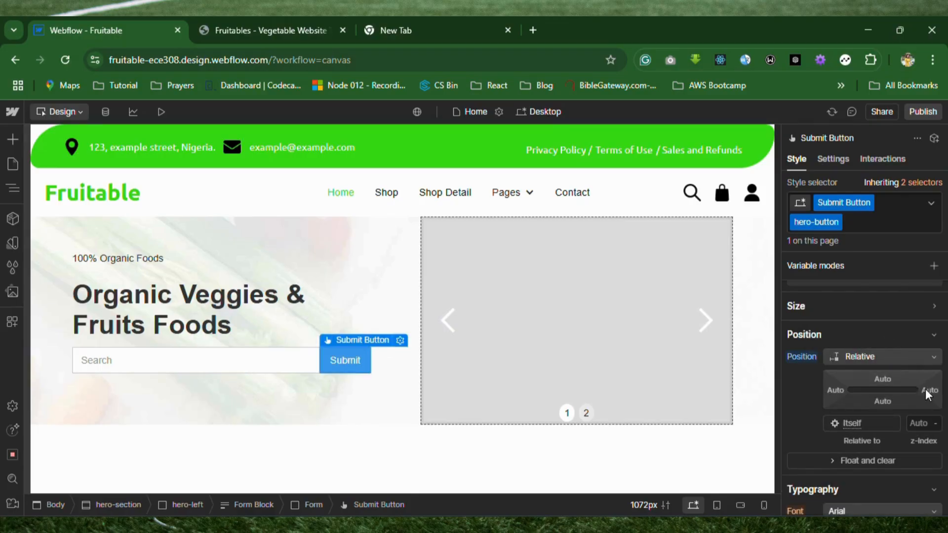
Set the Submit button's right offset to 74 px and round its corners with an 18 px border radius.
drag(926, 389, 875, 391)
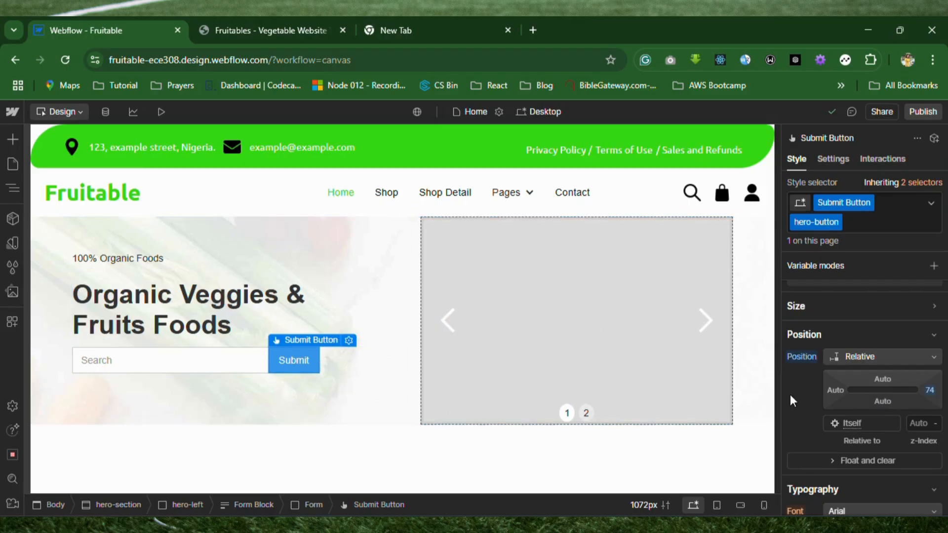
scroll(790, 395, down, 7)
scroll(790, 400, down, 1)
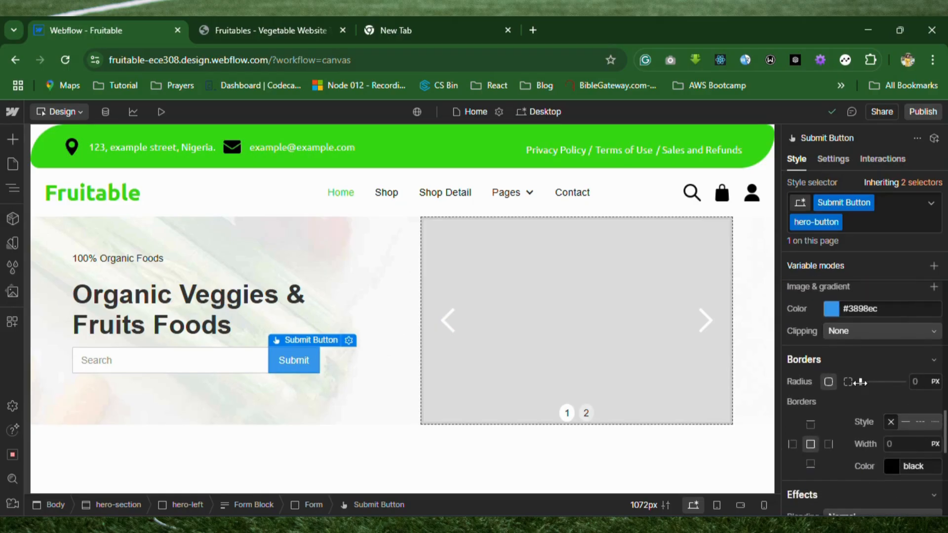
click(860, 381)
drag(860, 382, 899, 381)
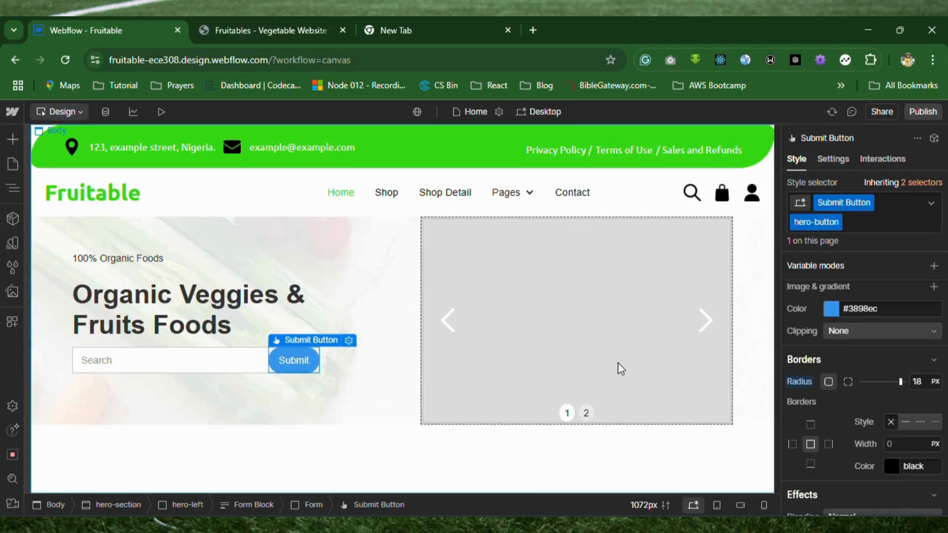
Set the hero-form-search field's border radius to 18 px.
scroll(855, 431, down, 1)
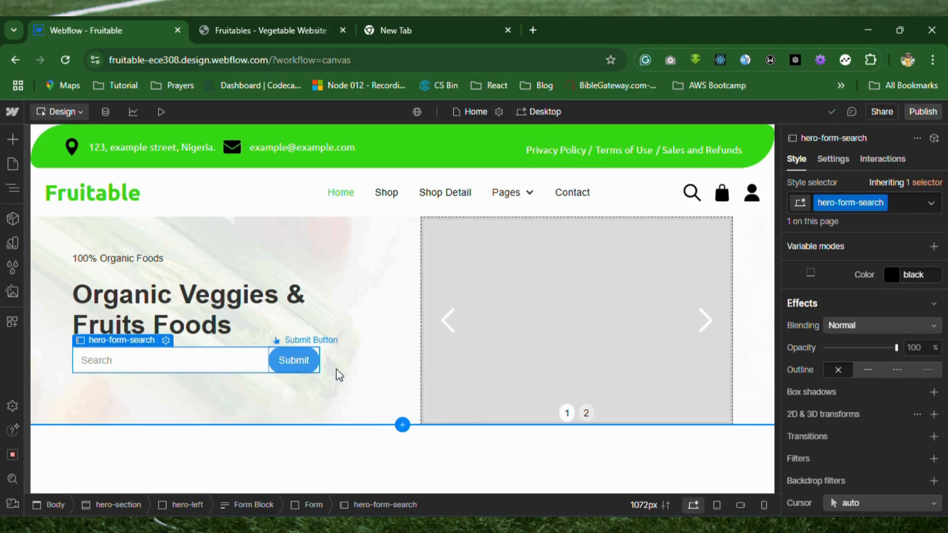
scroll(853, 312, up, 1)
scroll(852, 312, up, 3)
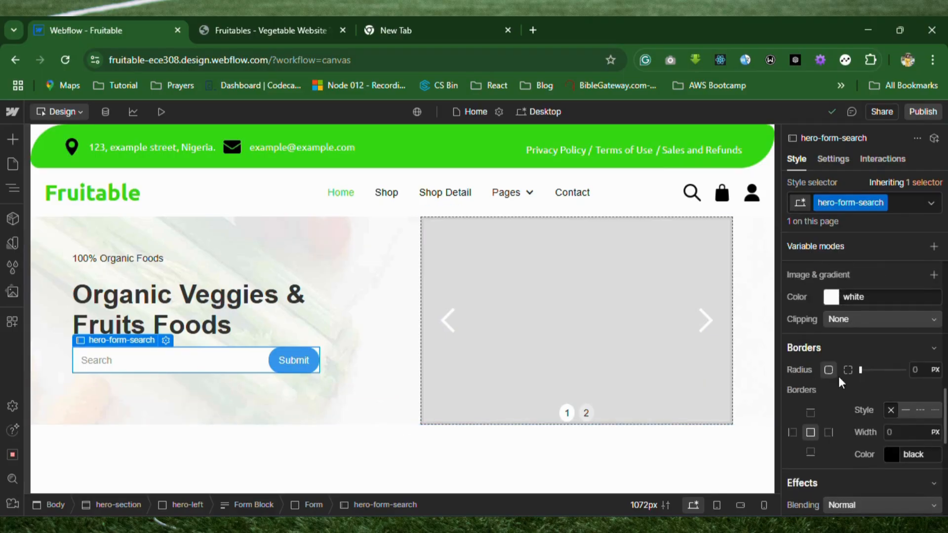
click(920, 370)
text(16)
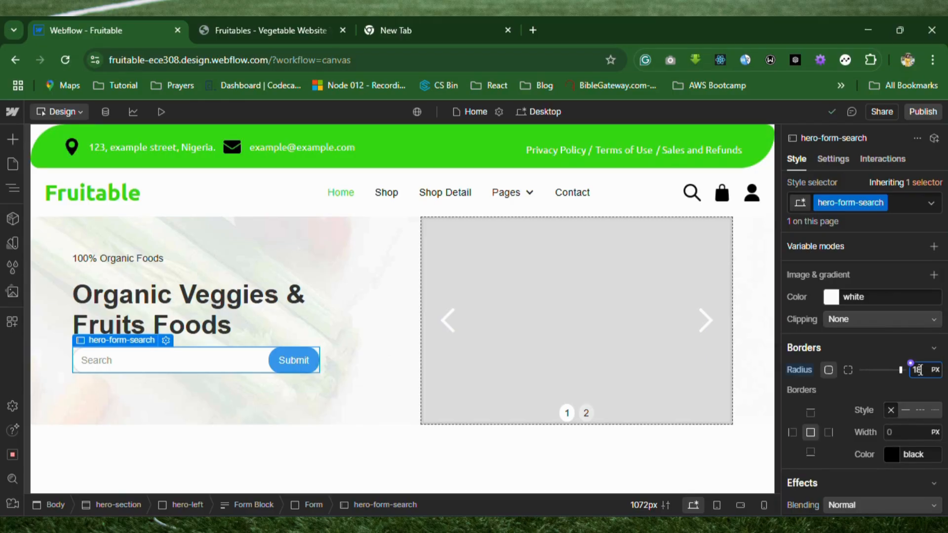
click(340, 399)
click(343, 404)
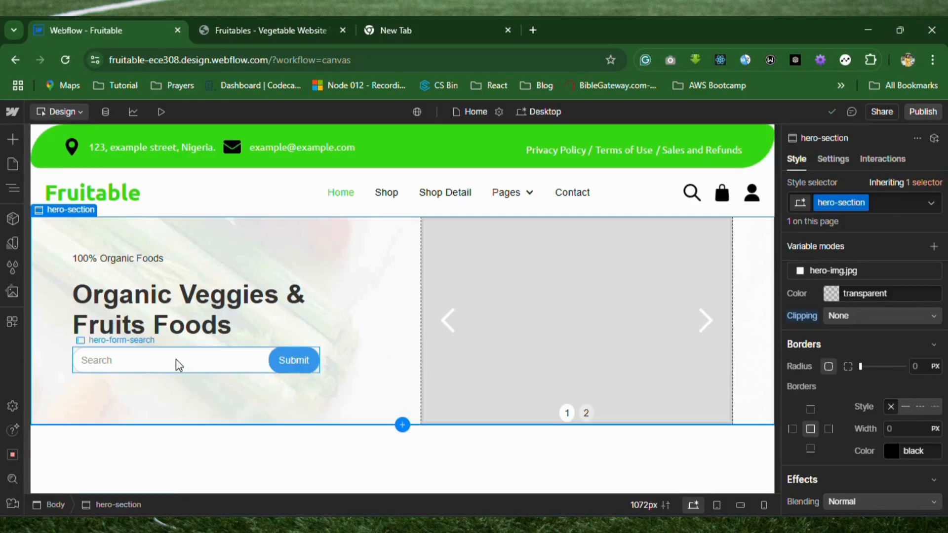
Give the hero-form-search field a yellow-green border with the color #c4c709.
click(192, 374)
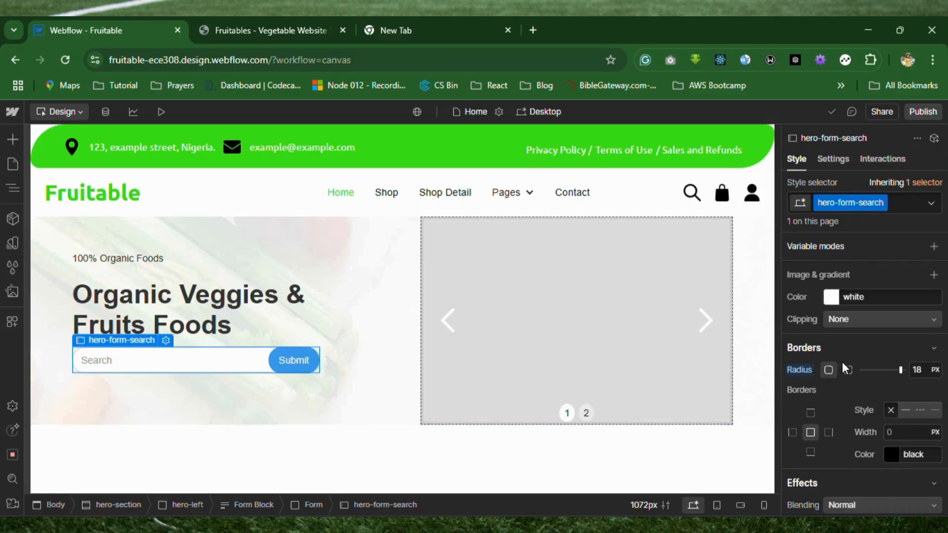
scroll(846, 388, up, 3)
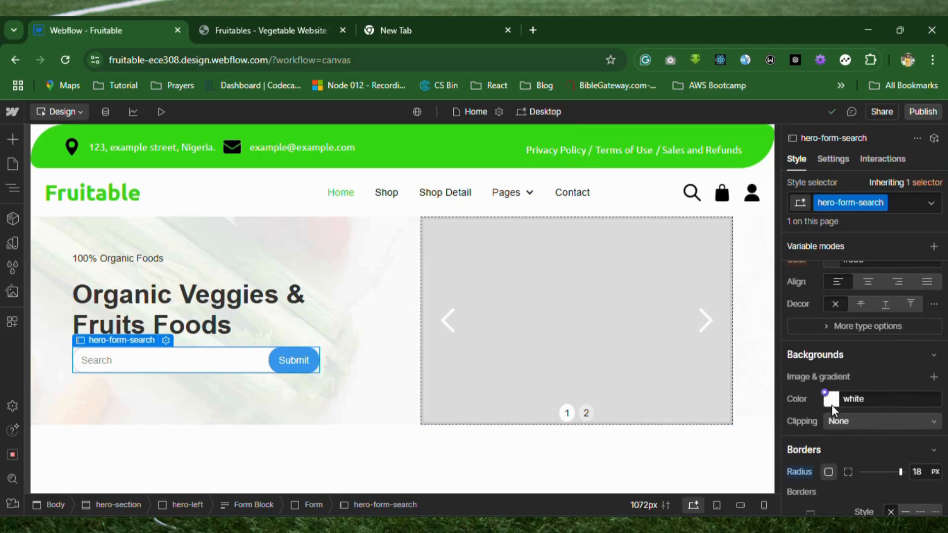
scroll(863, 473, down, 3)
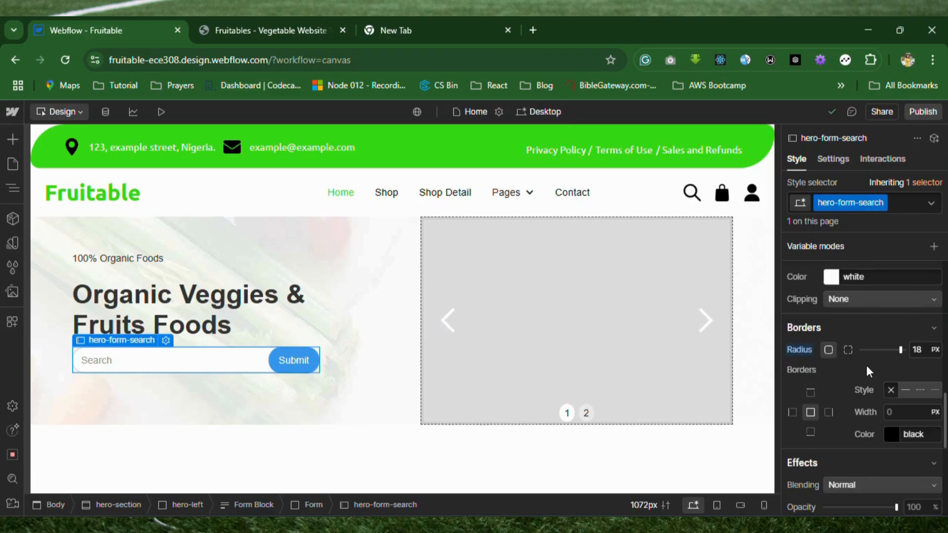
click(892, 438)
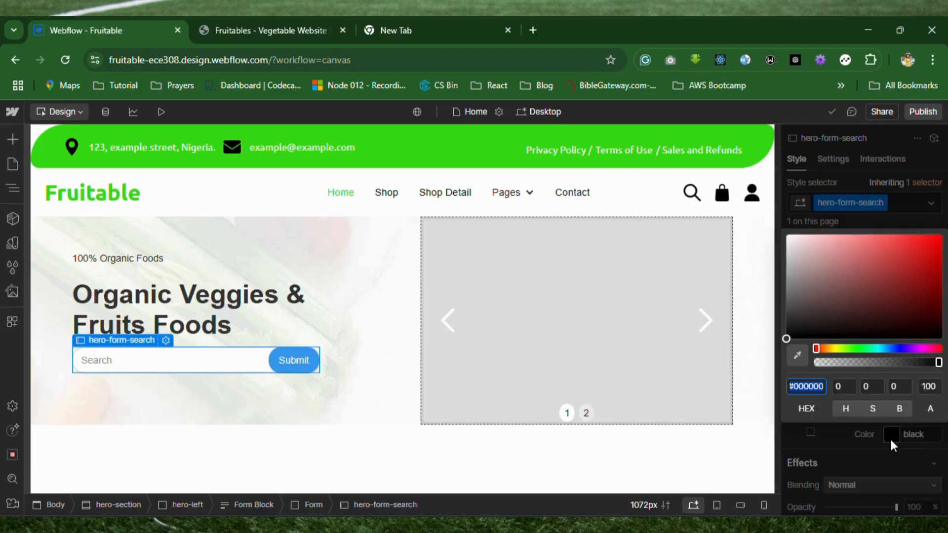
click(834, 349)
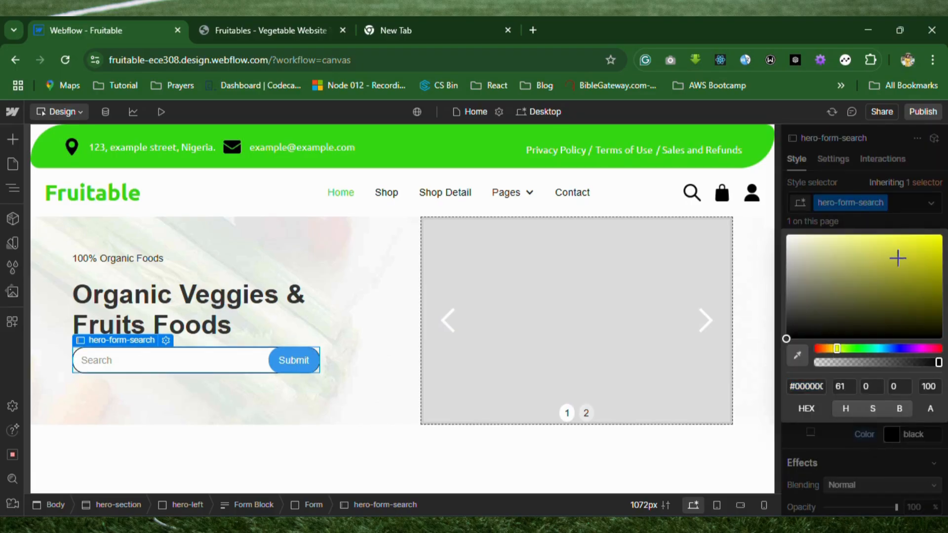
click(923, 258)
mouse_move(923, 258)
mouse_down()
mouse_move(932, 274)
mouse_move(935, 257)
mouse_up()
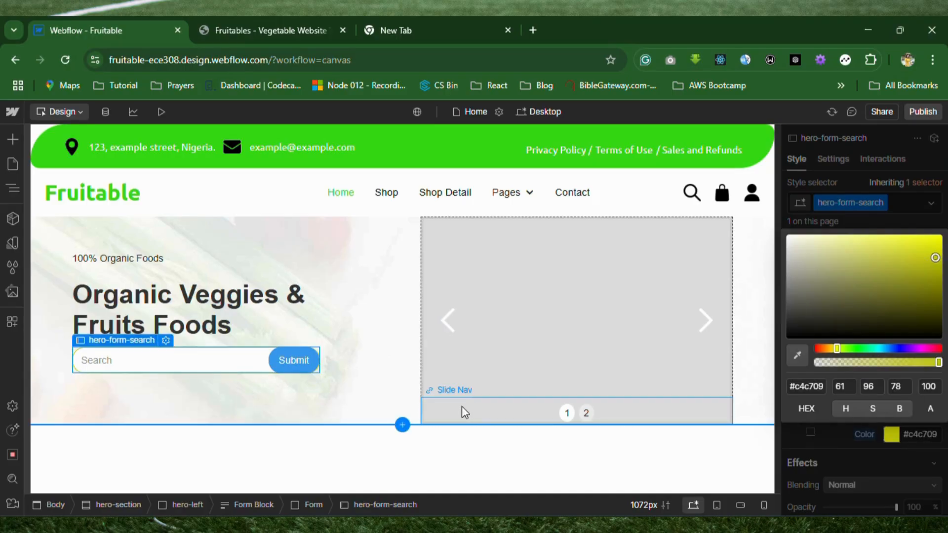
click(923, 434)
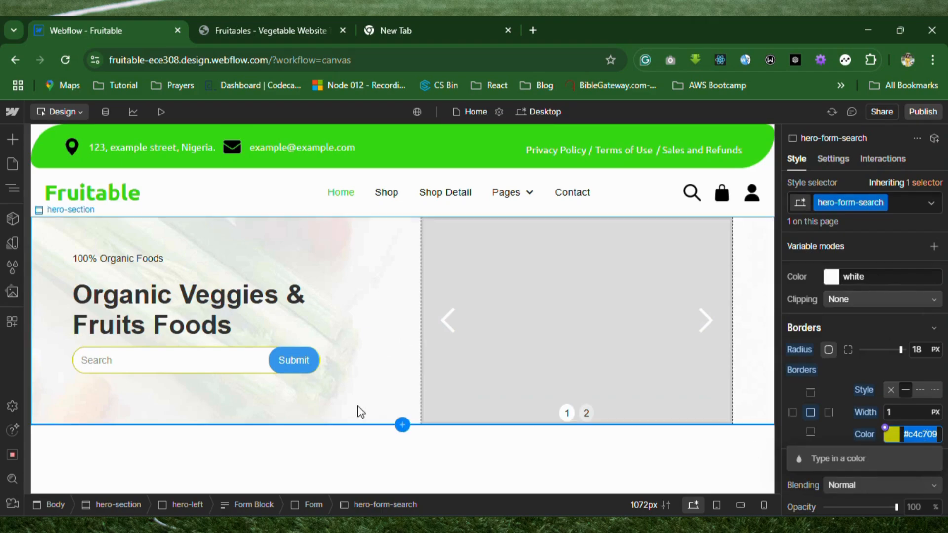
Give the Submit button in the hero form a border with the color #c4c709.
click(276, 366)
click(278, 372)
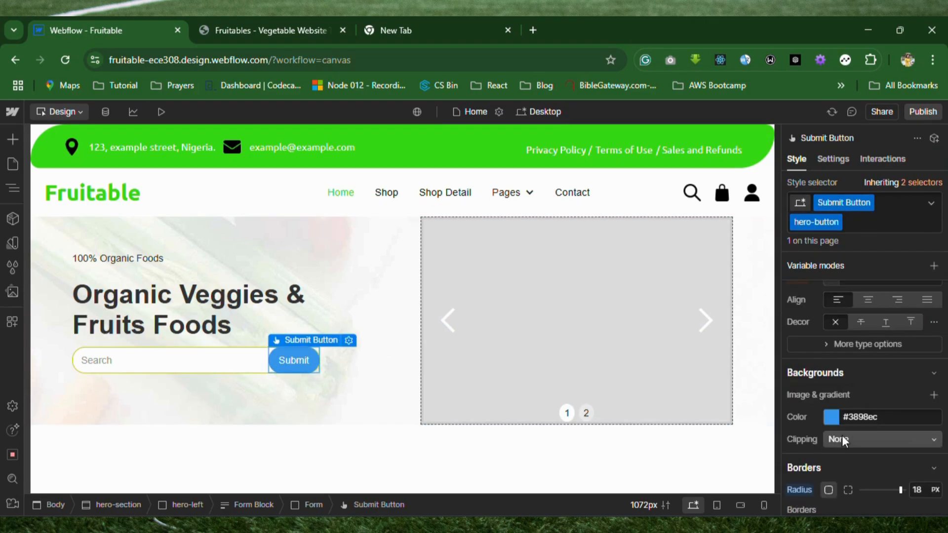
scroll(842, 435, down, 2)
scroll(883, 376, down, 2)
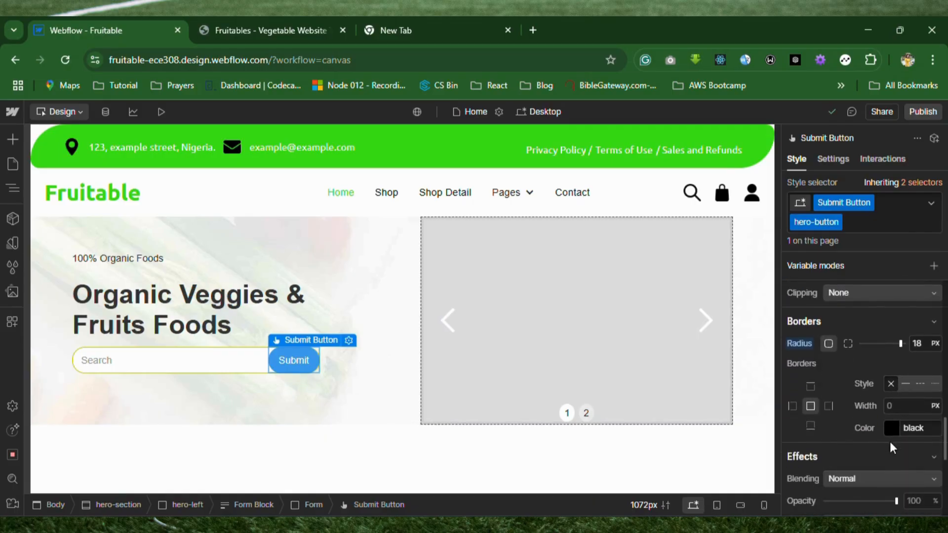
click(888, 427)
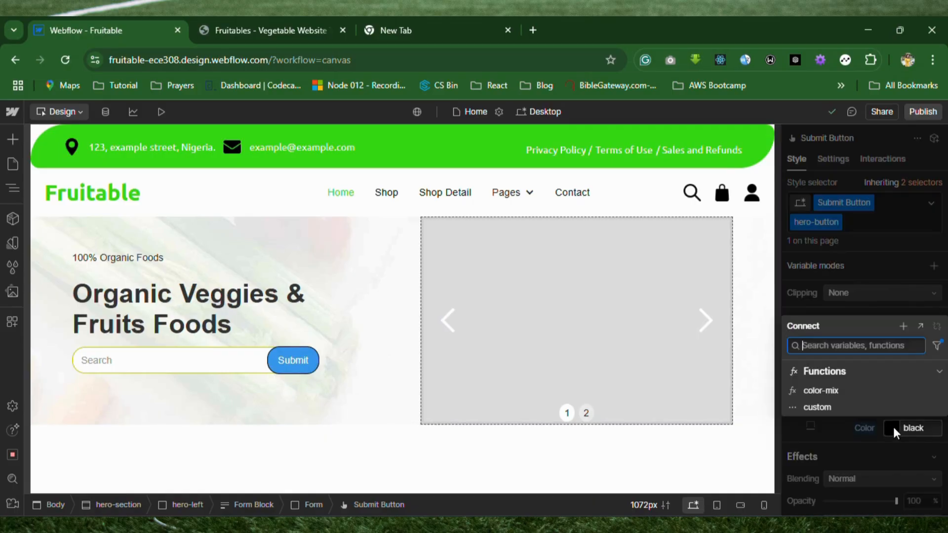
click(928, 428)
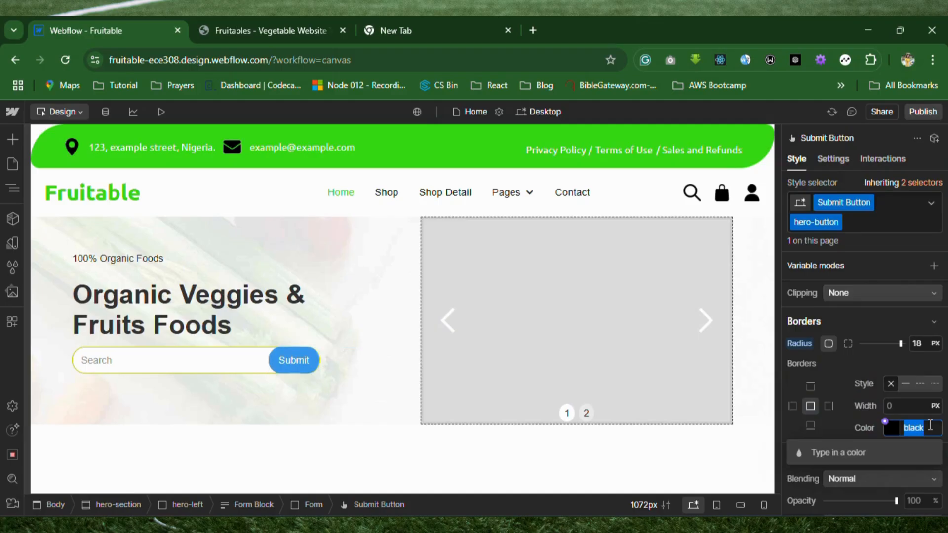
text(#c4c709)
key(Return)
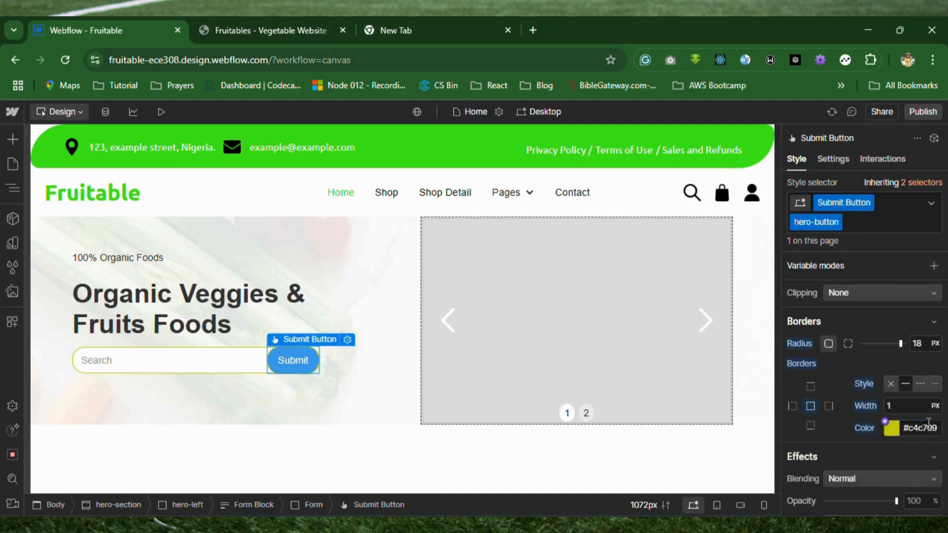
Check the search form on the Fruitables template page and set the Submit button's border width to 2 px in Webflow.
click(310, 31)
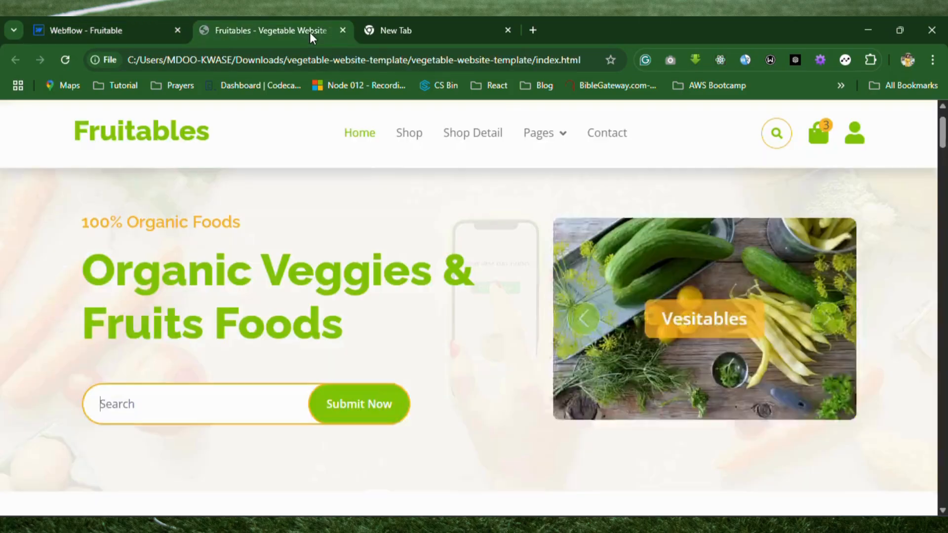
click(115, 30)
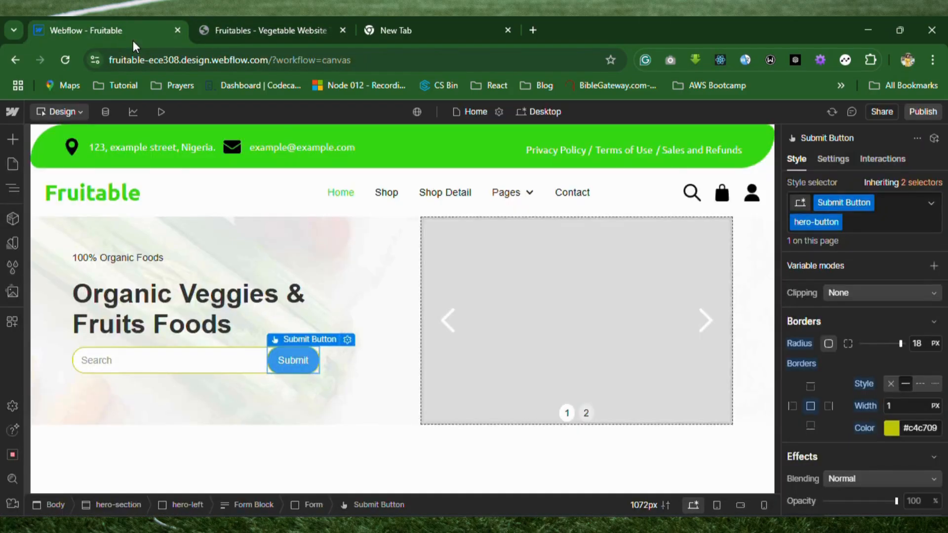
click(901, 406)
text(2)
Set the hero-form-search field's border width to 2 px.
click(213, 355)
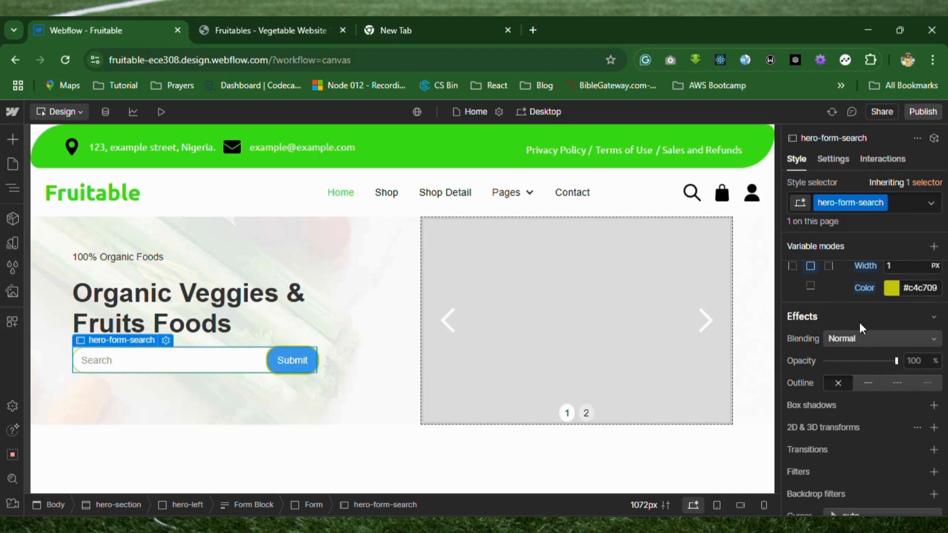
scroll(860, 325, up, 2)
click(899, 344)
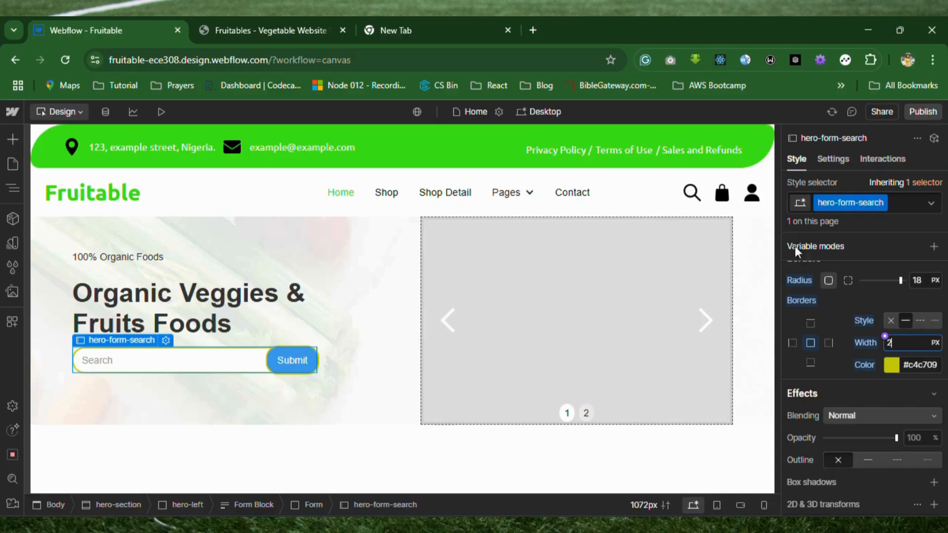
scroll(820, 326, up, 3)
scroll(829, 383, down, 2)
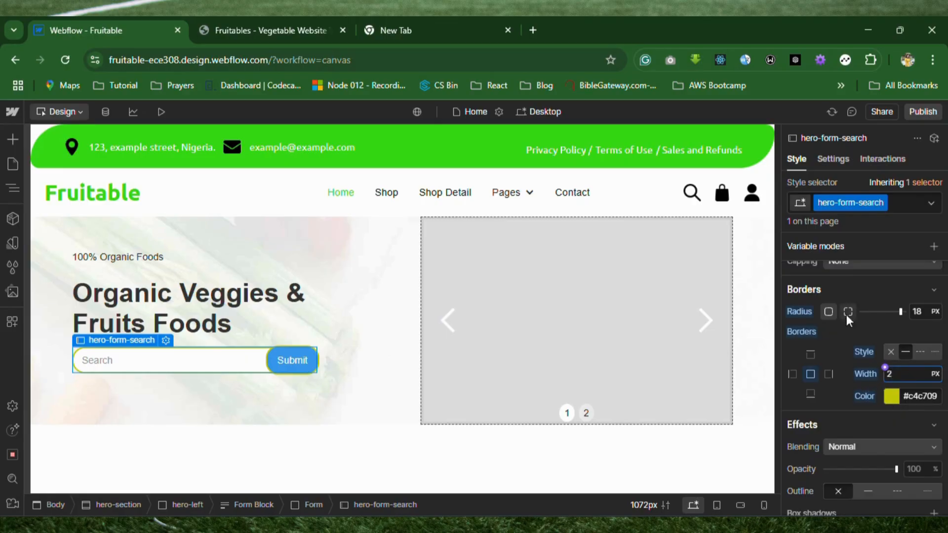
click(340, 398)
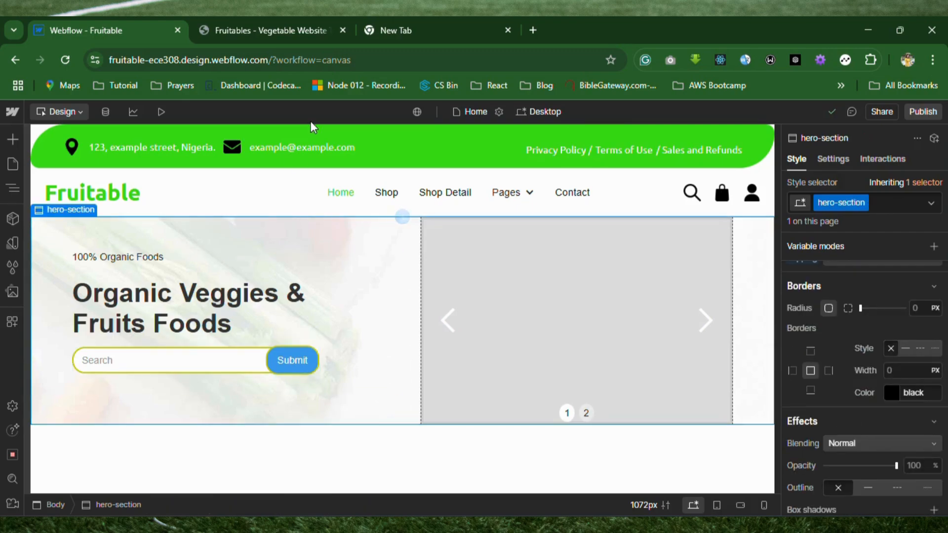
Check the button color on the Fruitables template page and copy the Fruitable logo's text color value in Webflow.
click(295, 25)
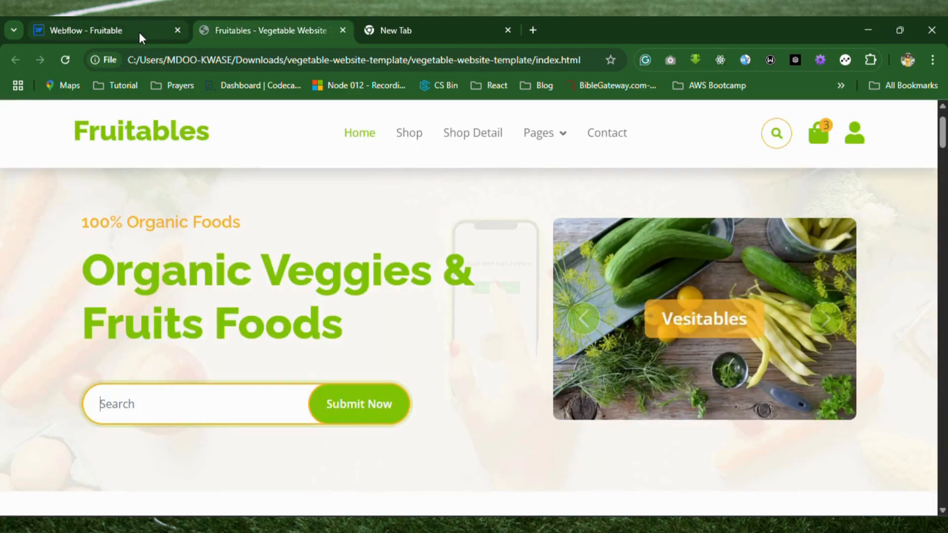
click(131, 33)
click(121, 193)
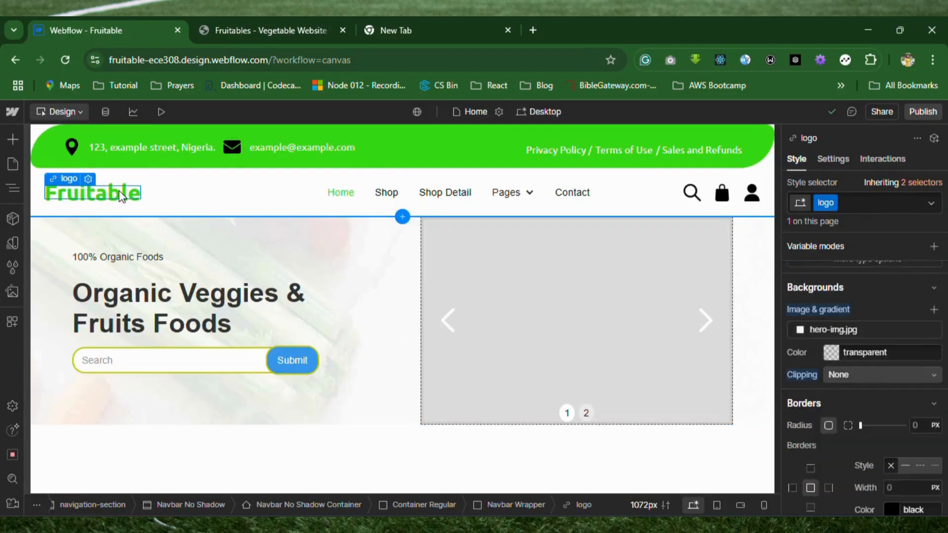
scroll(880, 419, down, 3)
scroll(880, 418, up, 7)
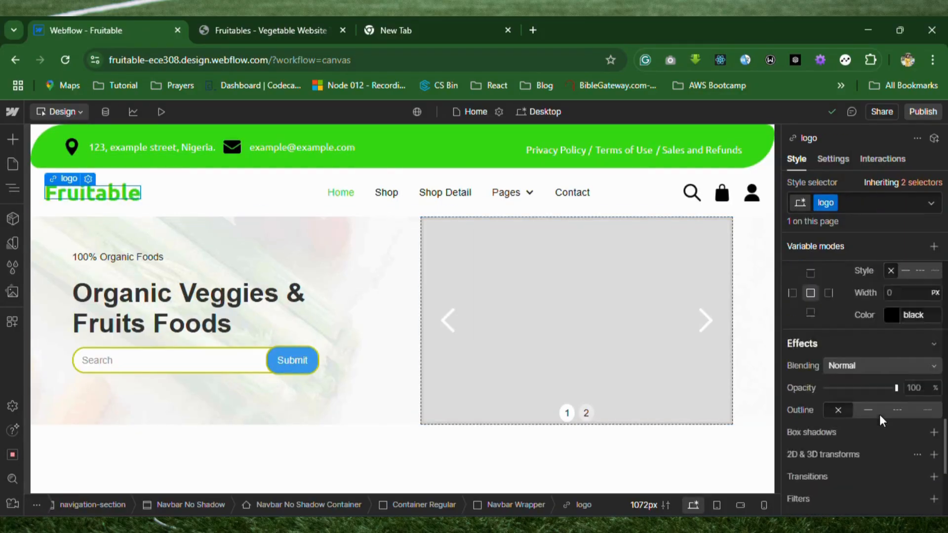
scroll(878, 413, up, 2)
click(885, 397)
key(ctrl+c)
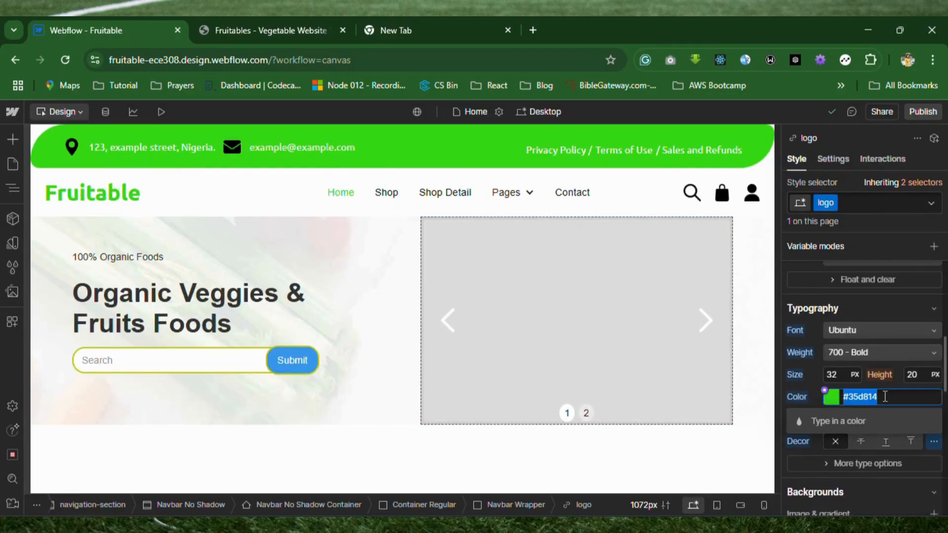
Try to set the Submit button's background color to the copied green #35d814.
click(295, 374)
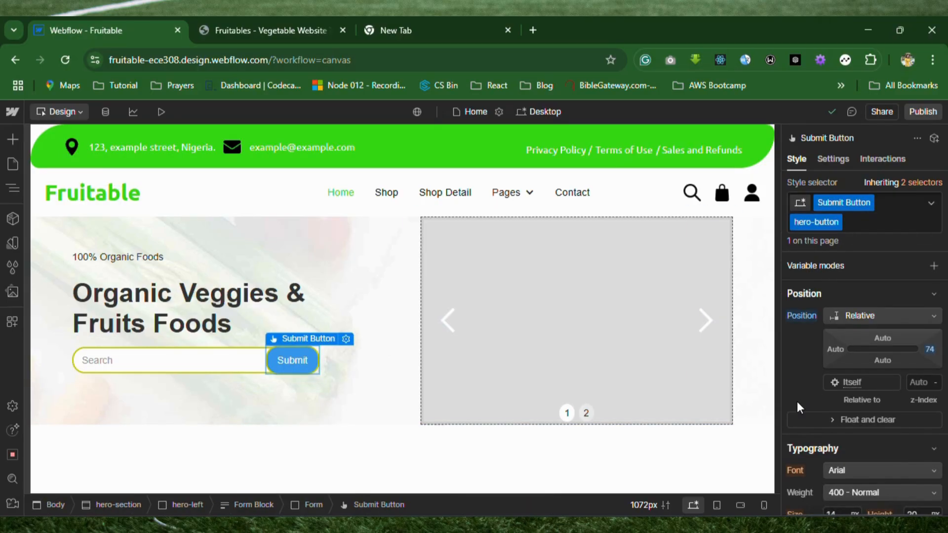
click(927, 319)
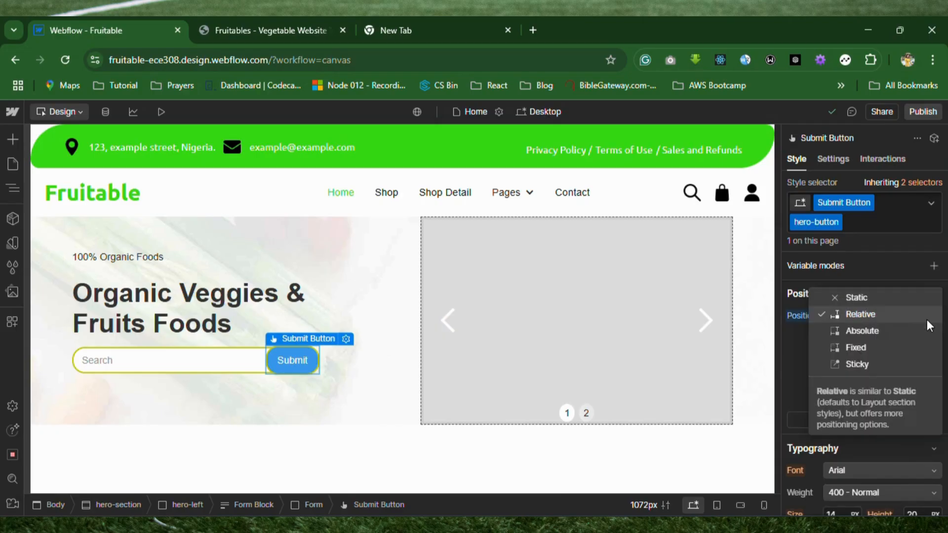
click(801, 360)
scroll(801, 360, down, 3)
scroll(801, 360, down, 4)
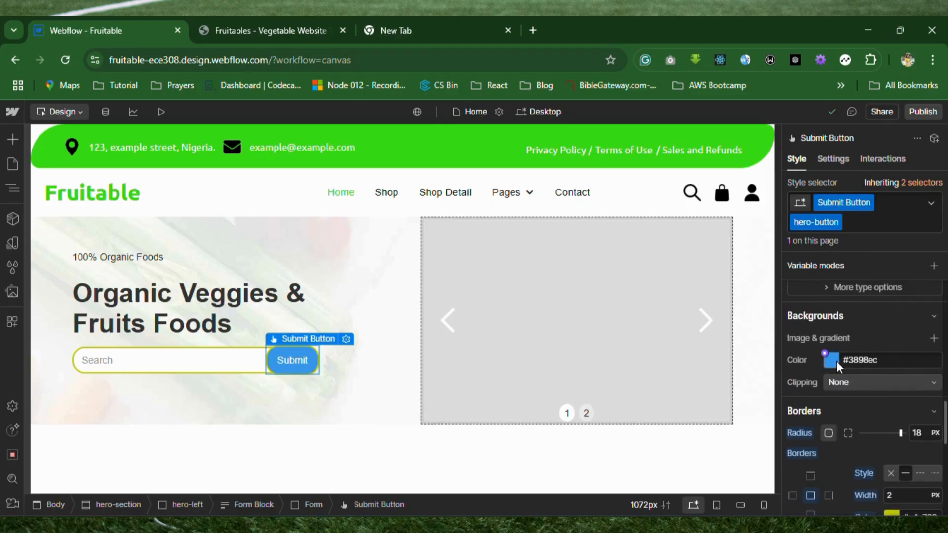
click(903, 360)
key(ctrl+v)
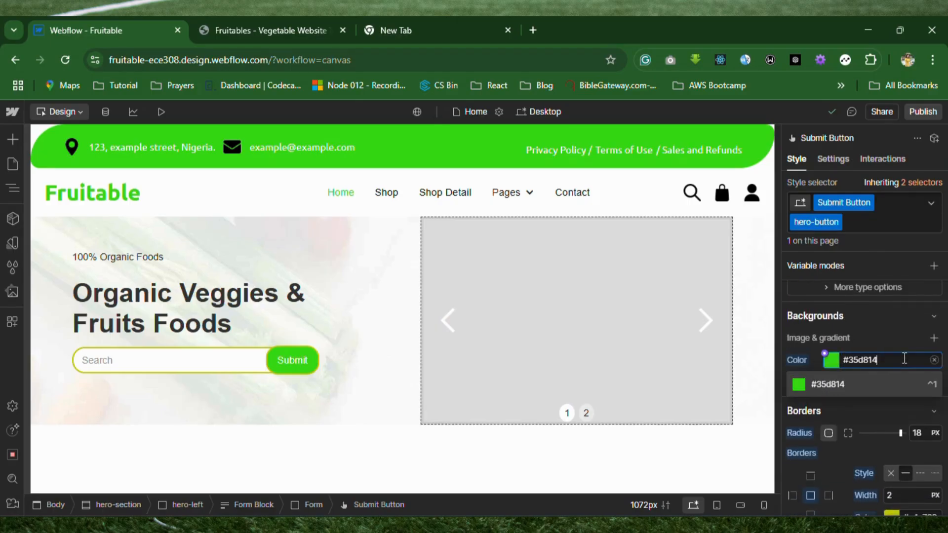
Create the class Hero-text-big on the "Organic Veggies & Fruits Foods" heading.
click(258, 308)
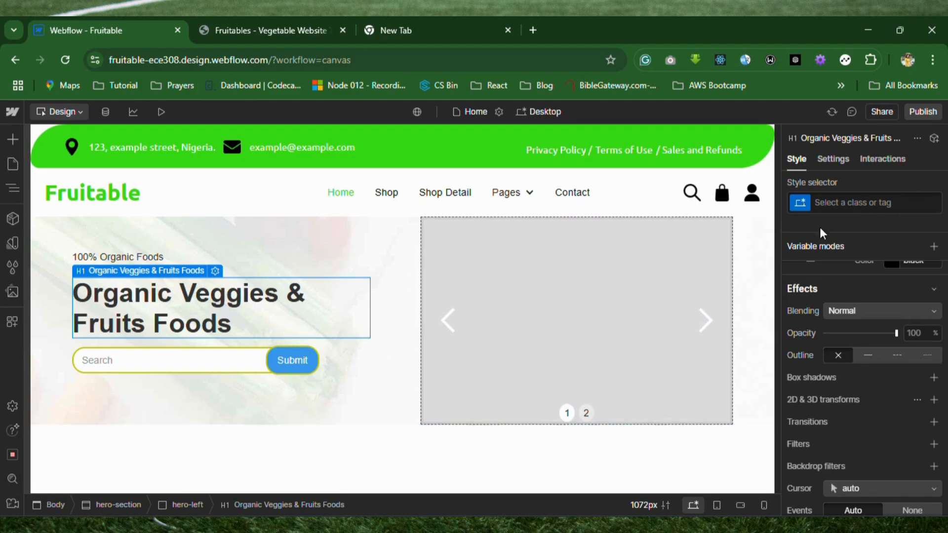
click(876, 205)
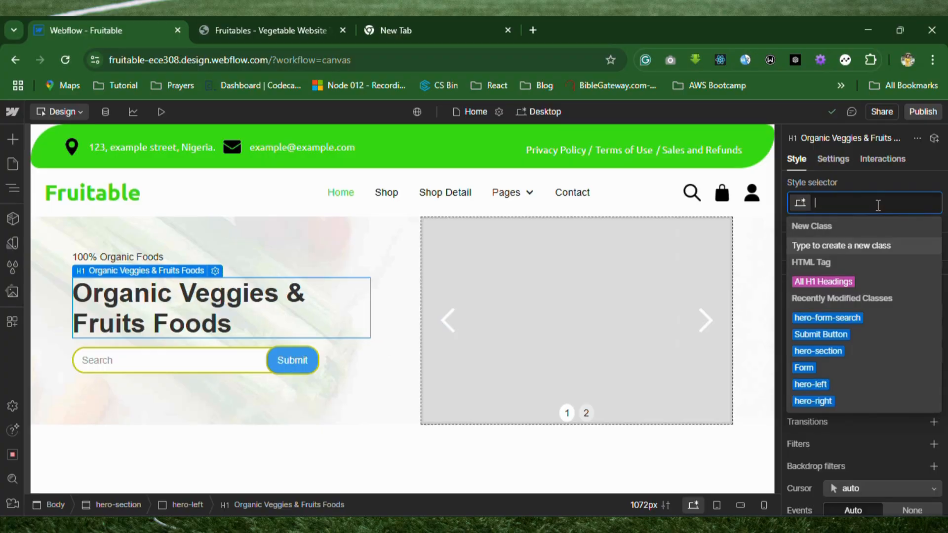
text(Hero-)
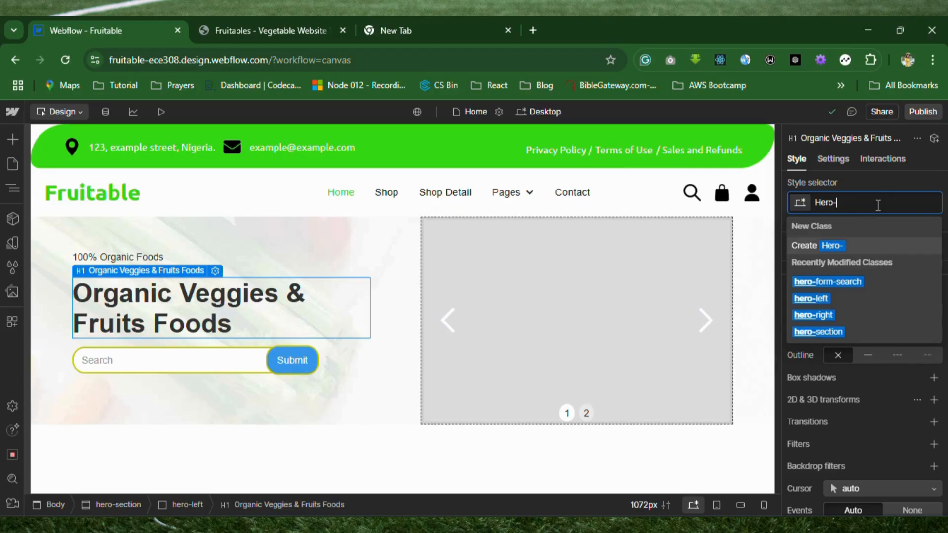
text(tex)
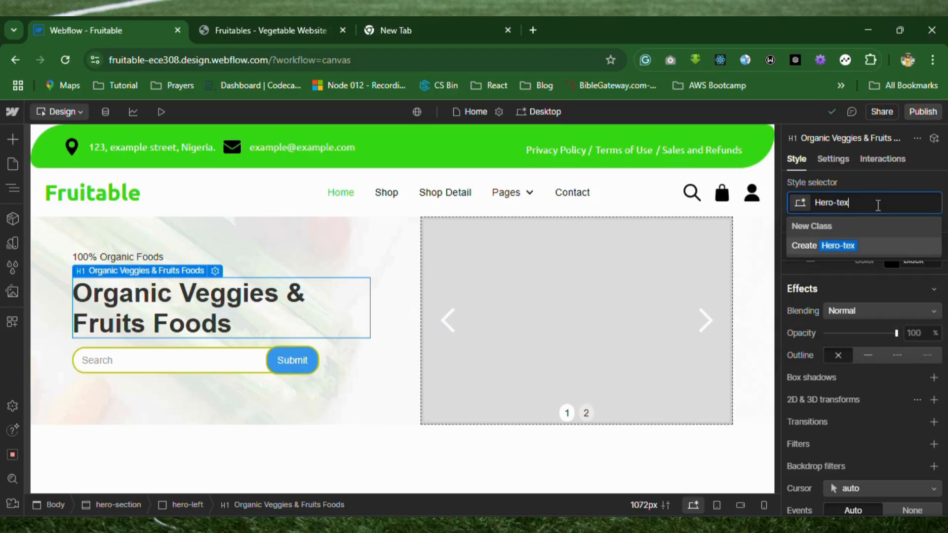
text(t-big)
key(Return)
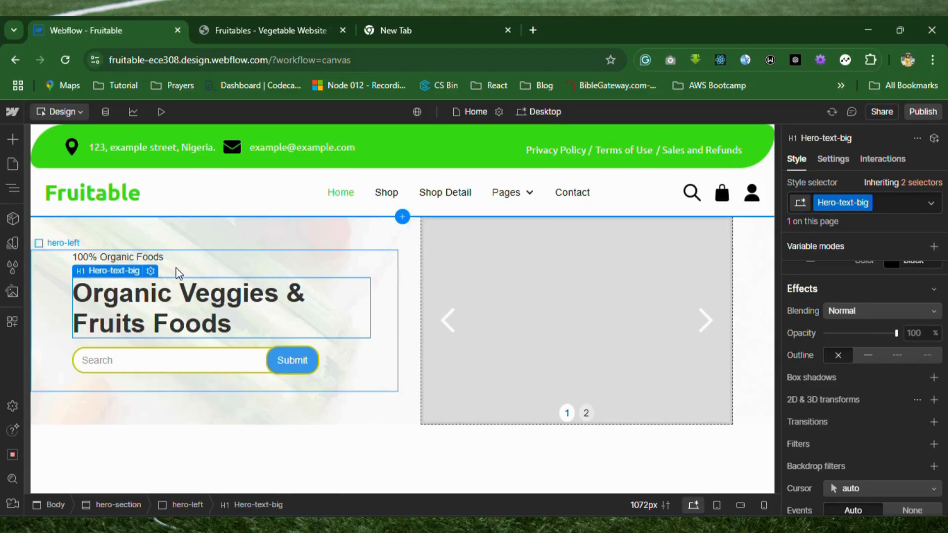
Create the class hero-text-small on the "100% Organic Foods" paragraph.
click(168, 259)
click(856, 201)
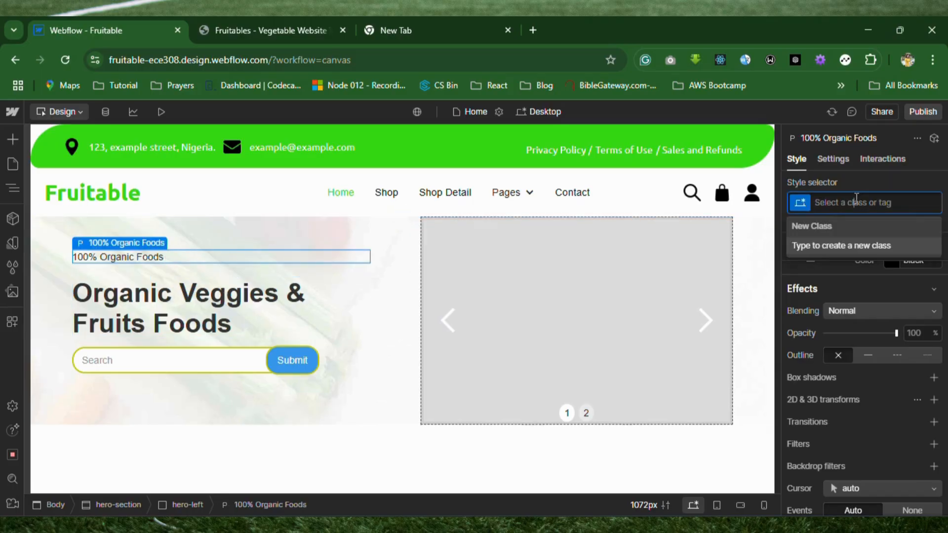
text(hero-t)
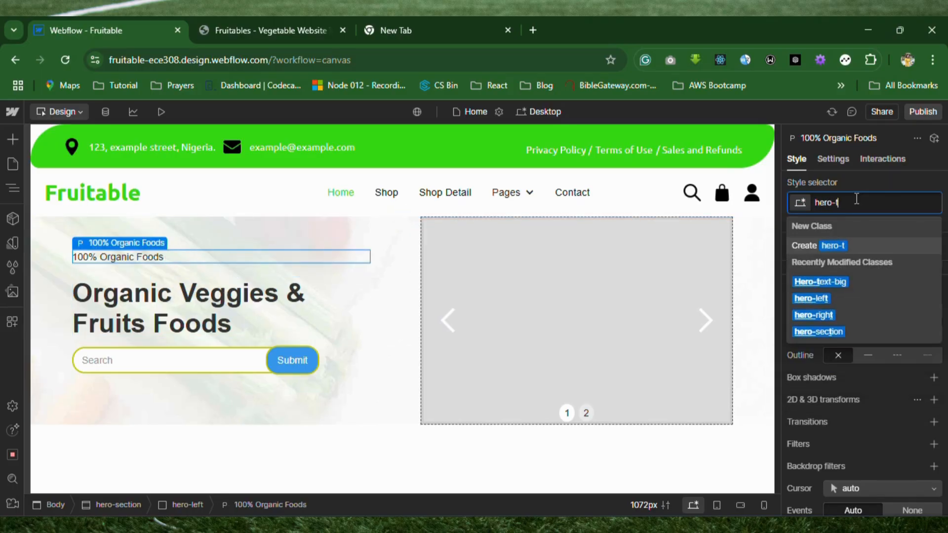
text(ext-small)
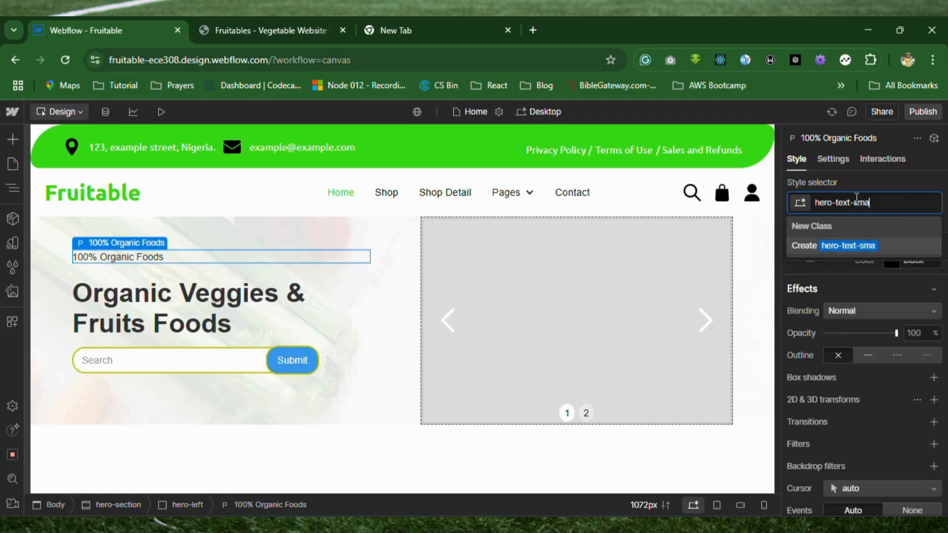
key(Return)
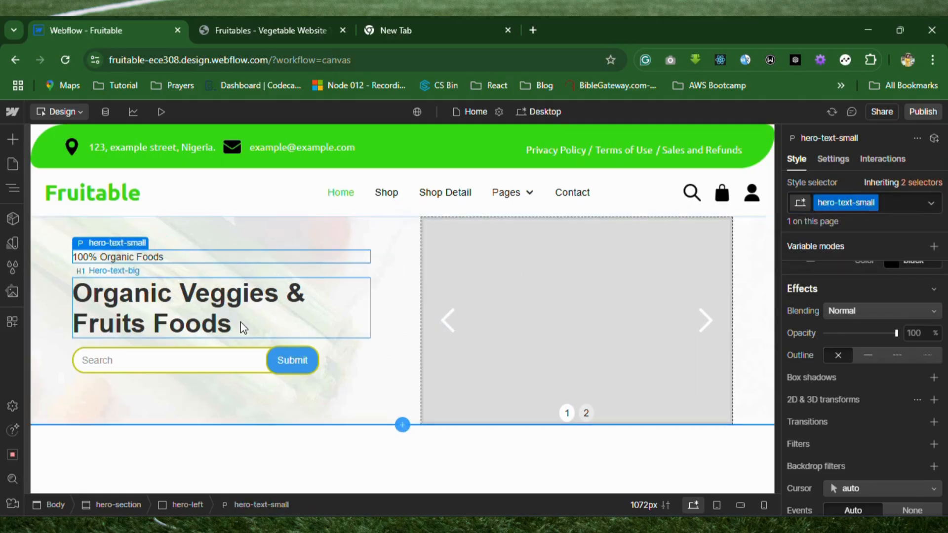
Try to set the Hero-text-big heading's text color to #35d814.
click(275, 323)
scroll(829, 357, up, 8)
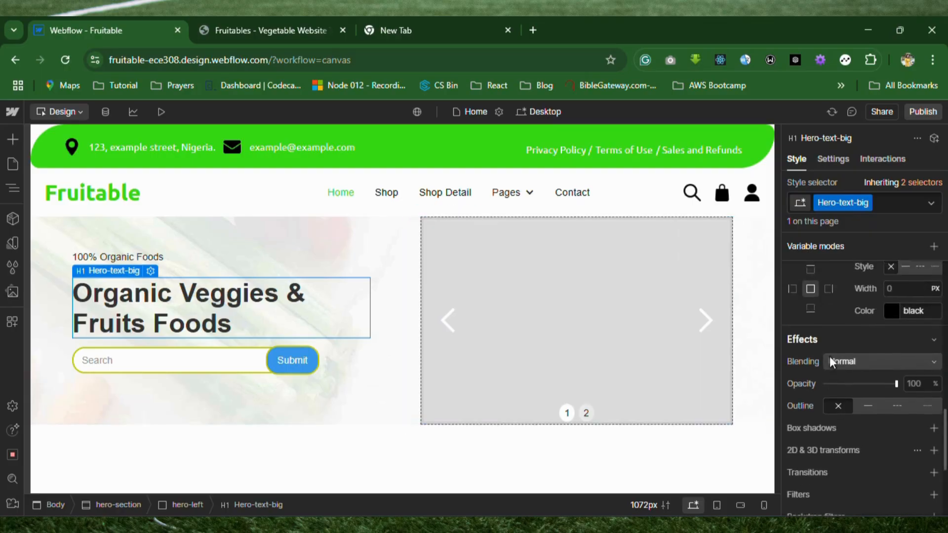
click(875, 408)
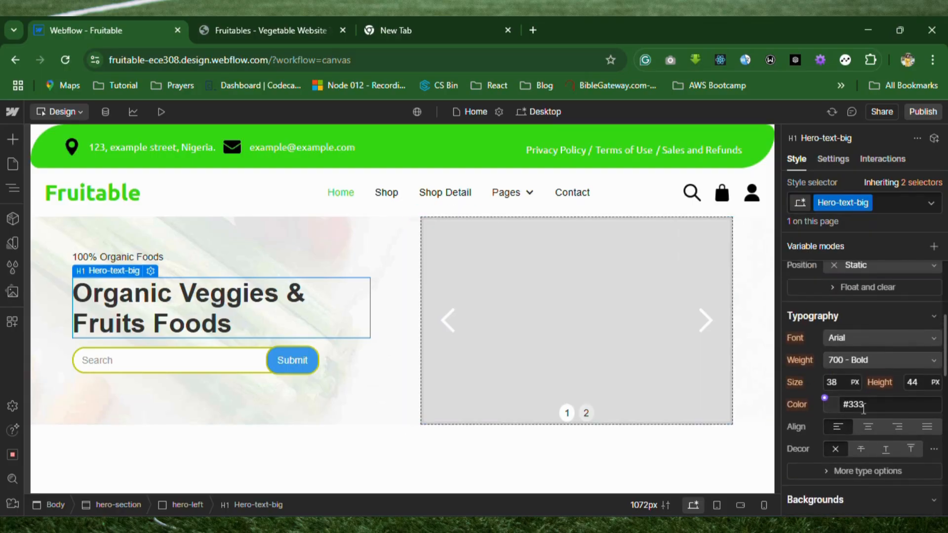
key(ctrl+v)
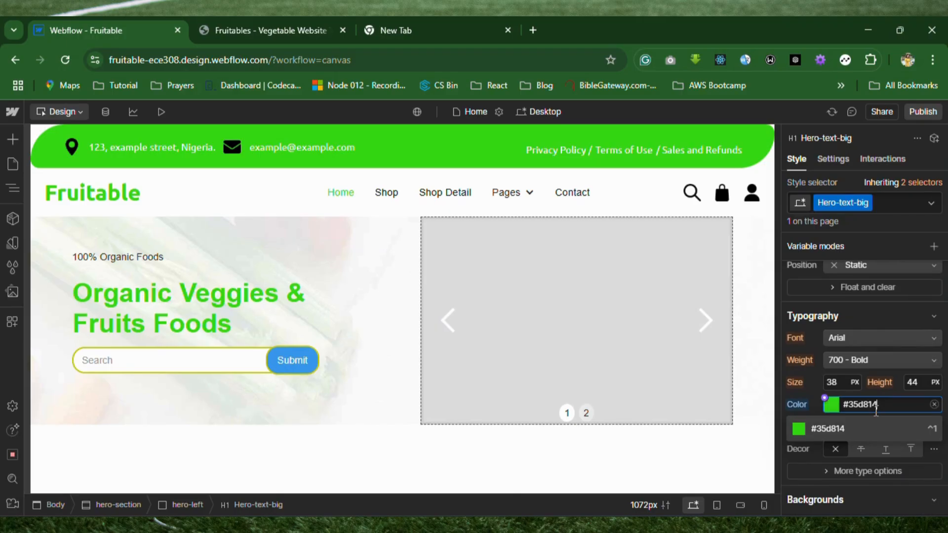
key(Escape)
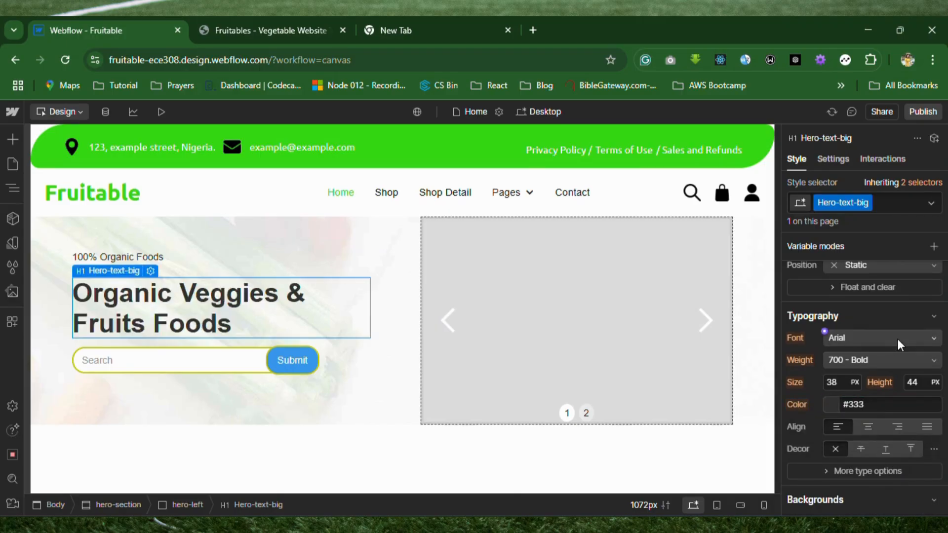
Set the Hero-text-big heading's font to Ubuntu.
click(897, 338)
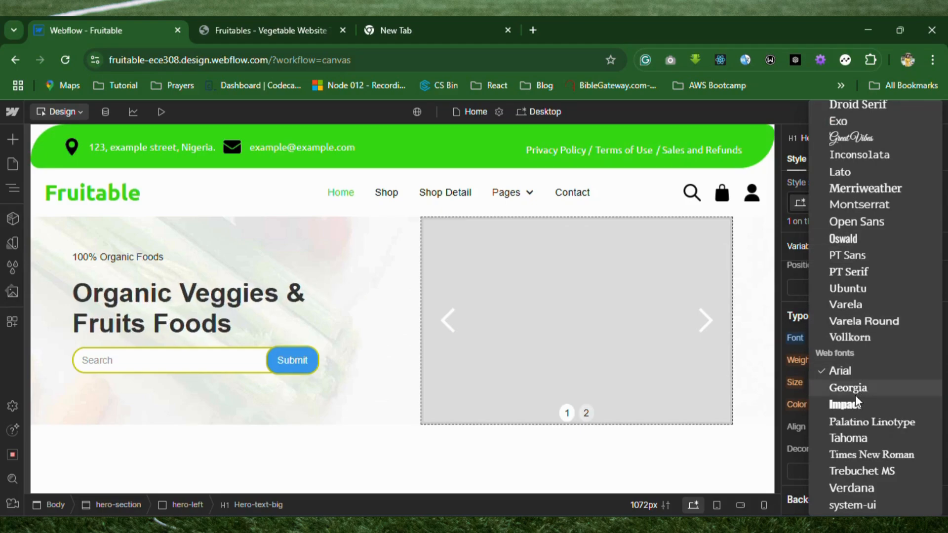
click(857, 291)
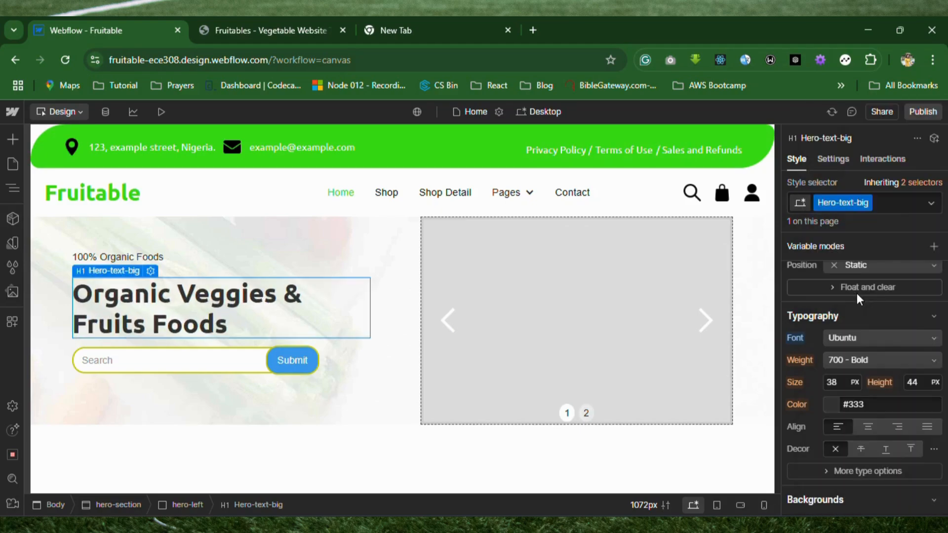
scroll(885, 359, down, 2)
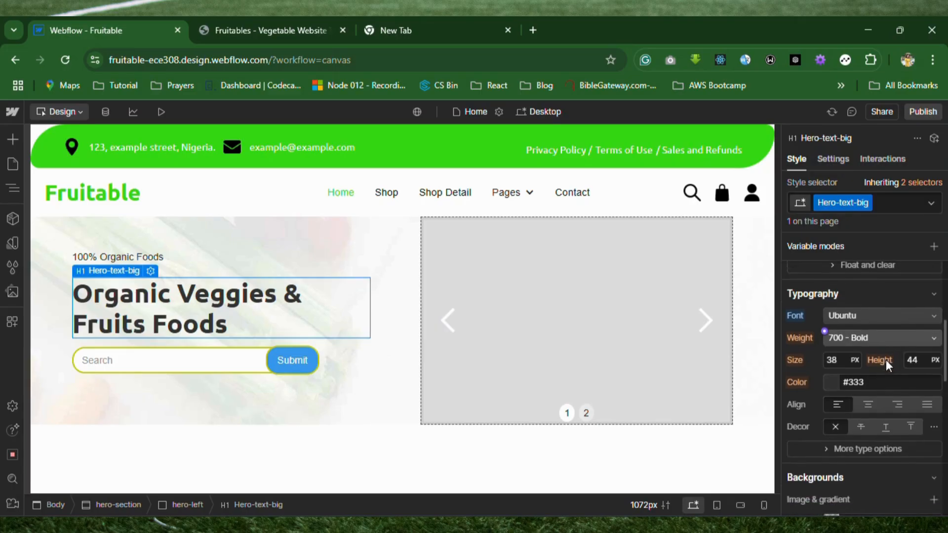
Set the Hero-text-big heading's font size to 48 px, checking it against the Fruitables template page.
click(841, 340)
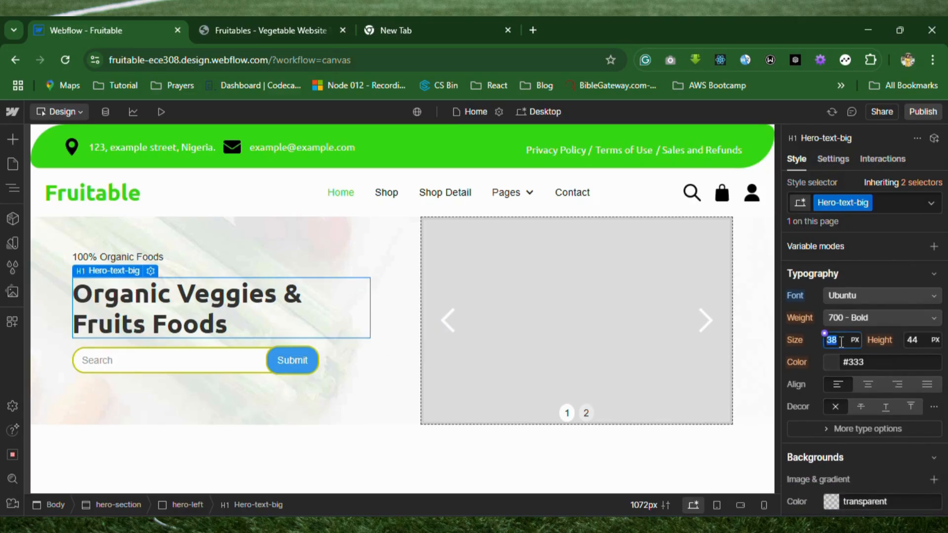
text(48)
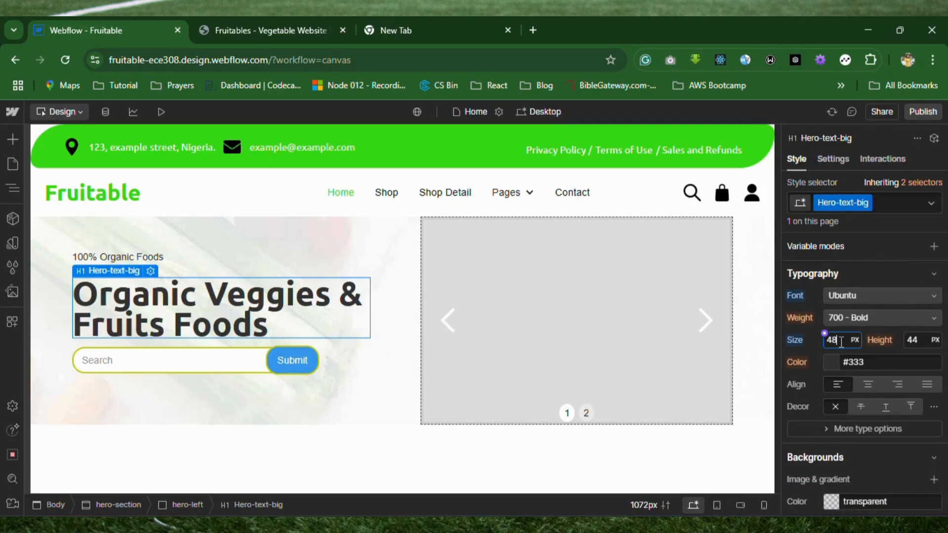
key(BackSpace)
key(BackSpace)
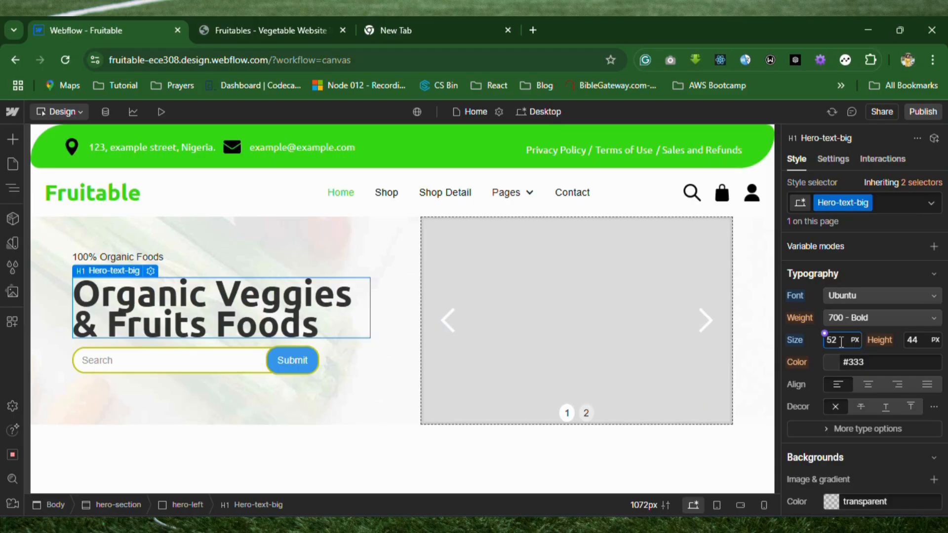
click(288, 28)
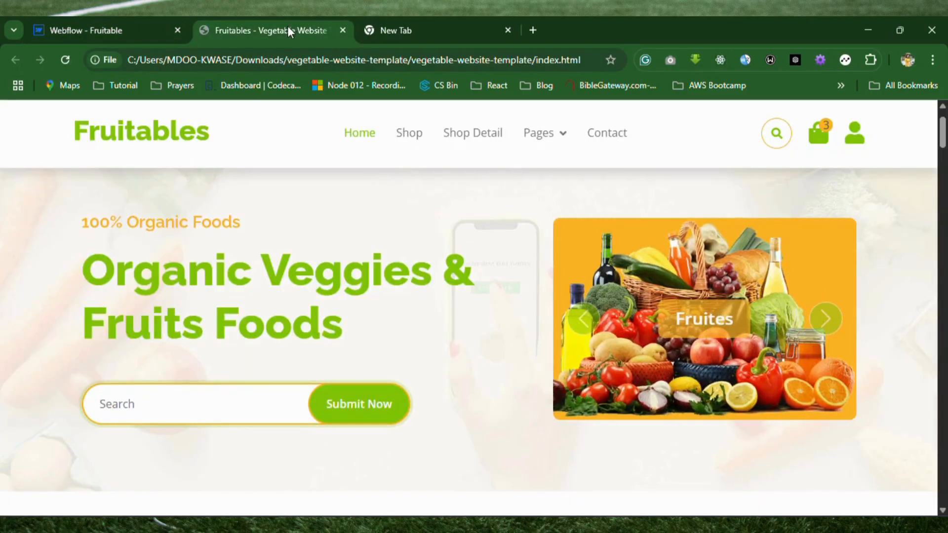
click(123, 34)
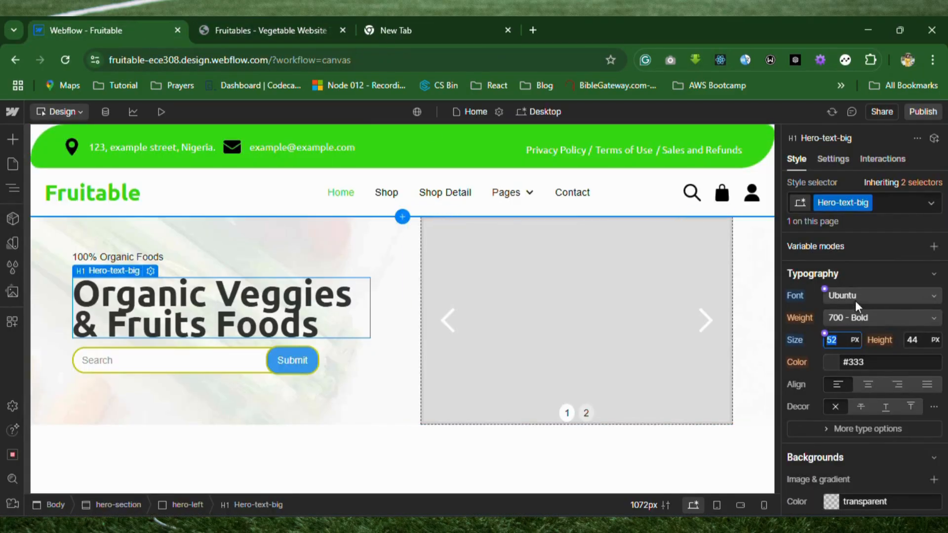
text(4)
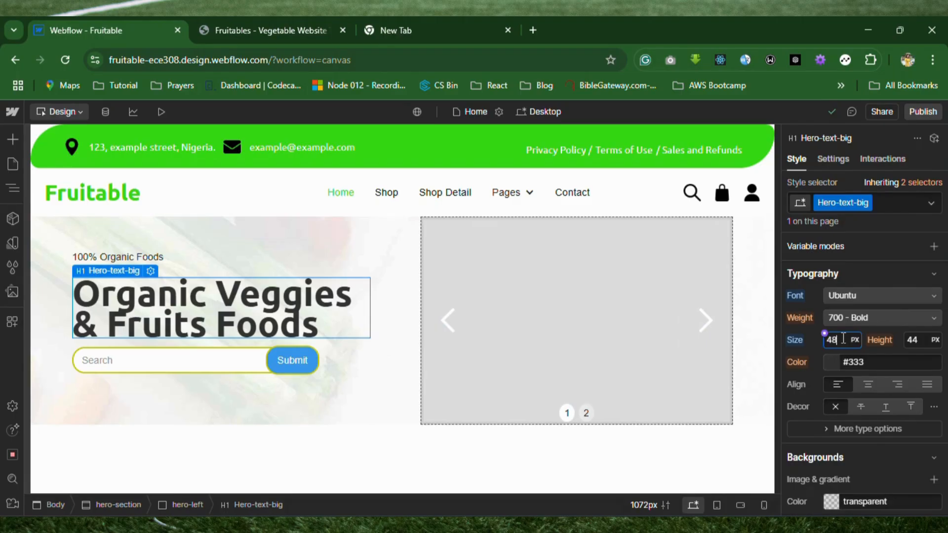
text(8)
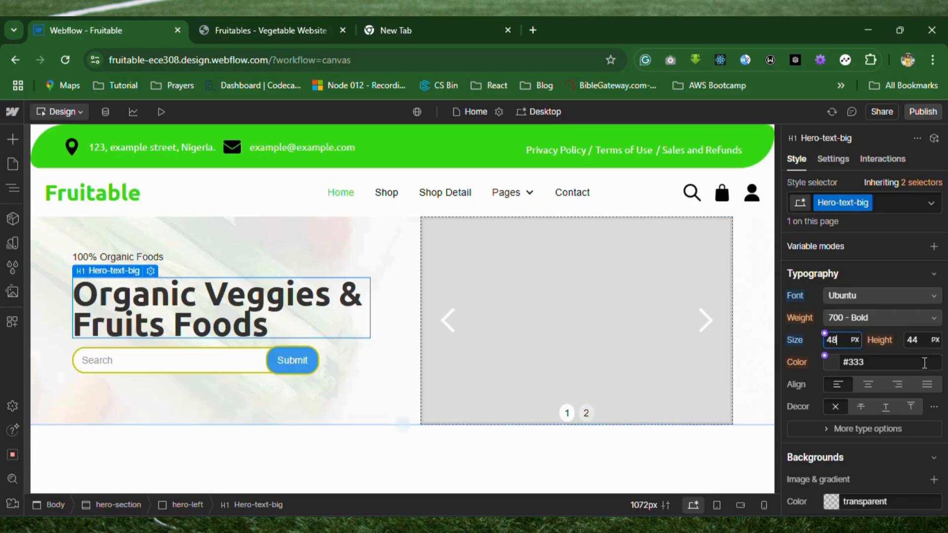
Compare the heading with the Fruitables template and examine the heading's typography settings, including its additional type options.
click(262, 33)
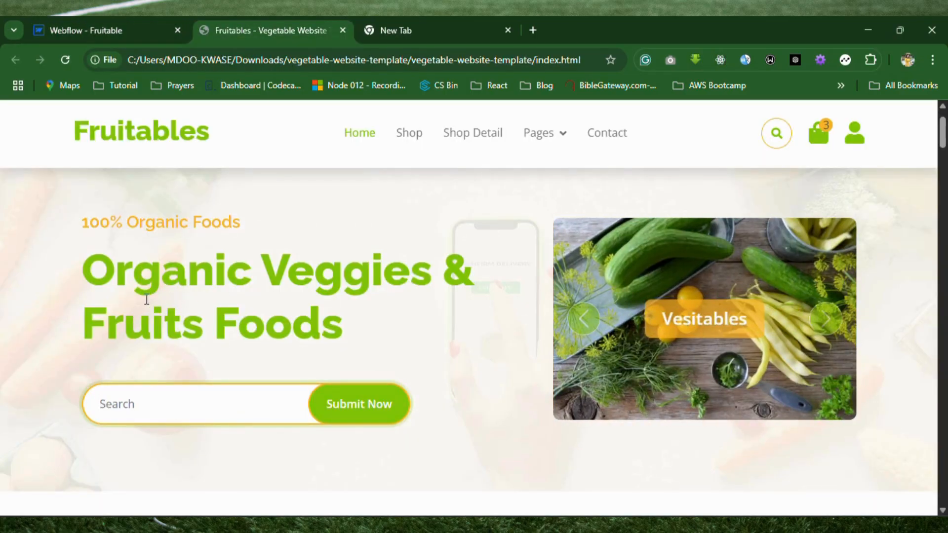
click(119, 31)
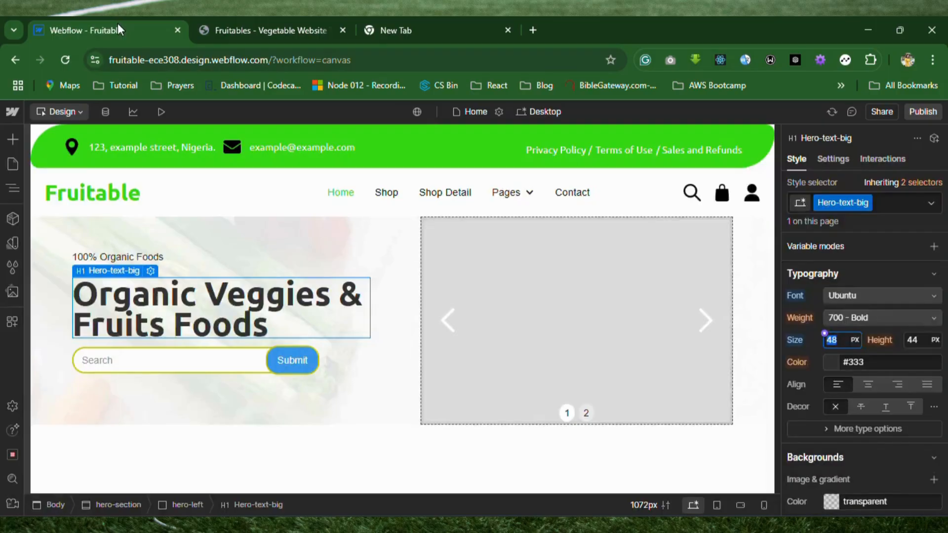
scroll(857, 354, down, 1)
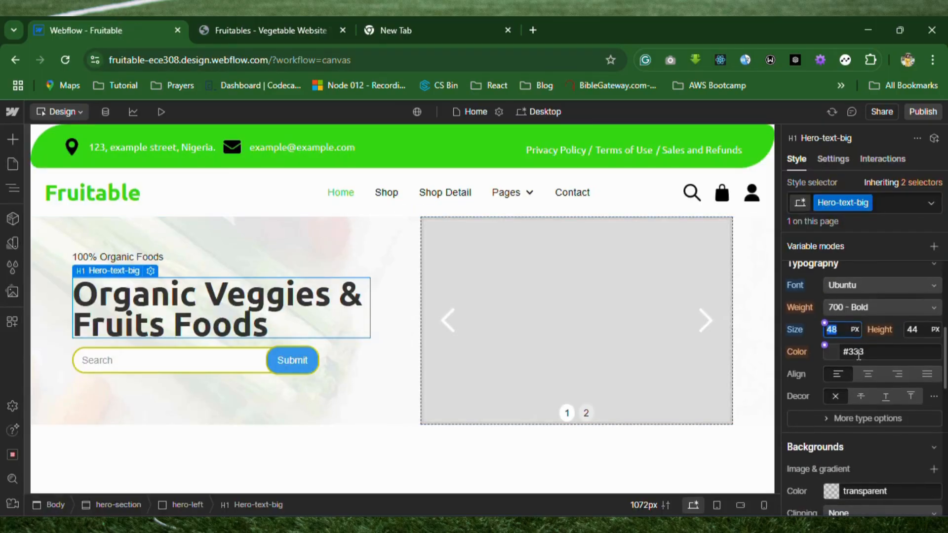
scroll(846, 379, down, 3)
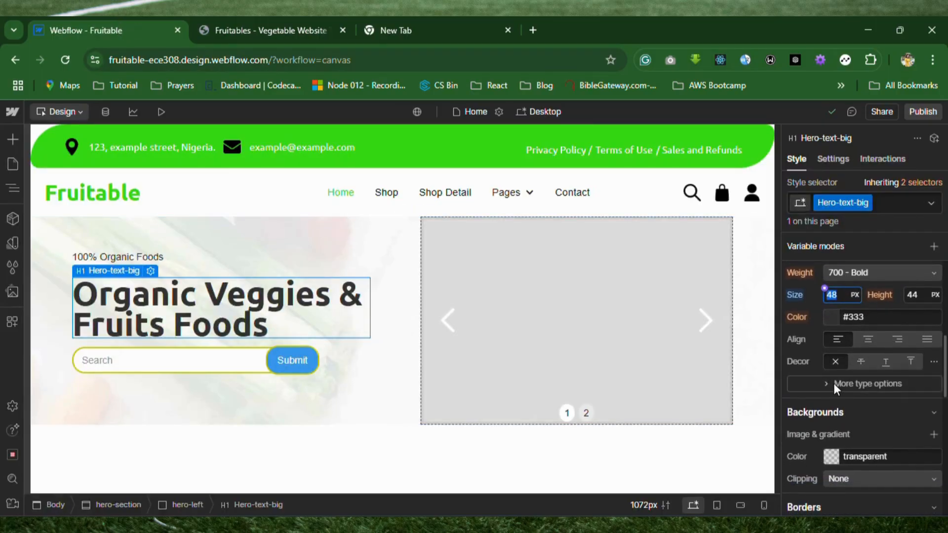
scroll(839, 424, up, 5)
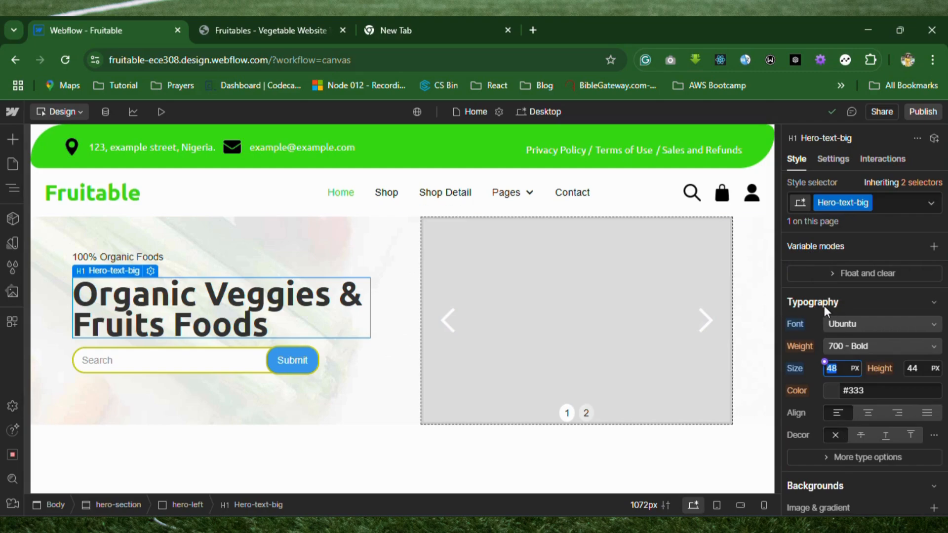
scroll(824, 306, down, 4)
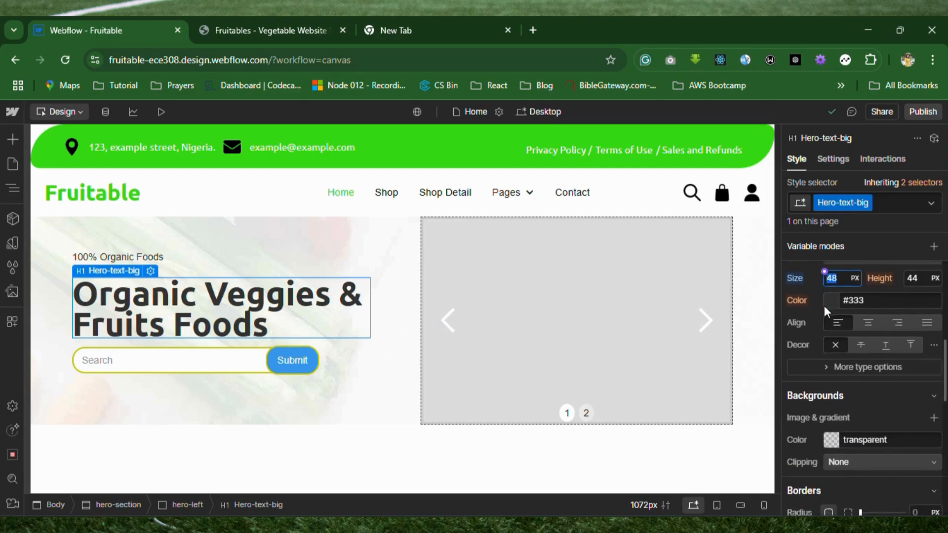
click(851, 369)
scroll(850, 369, down, 2)
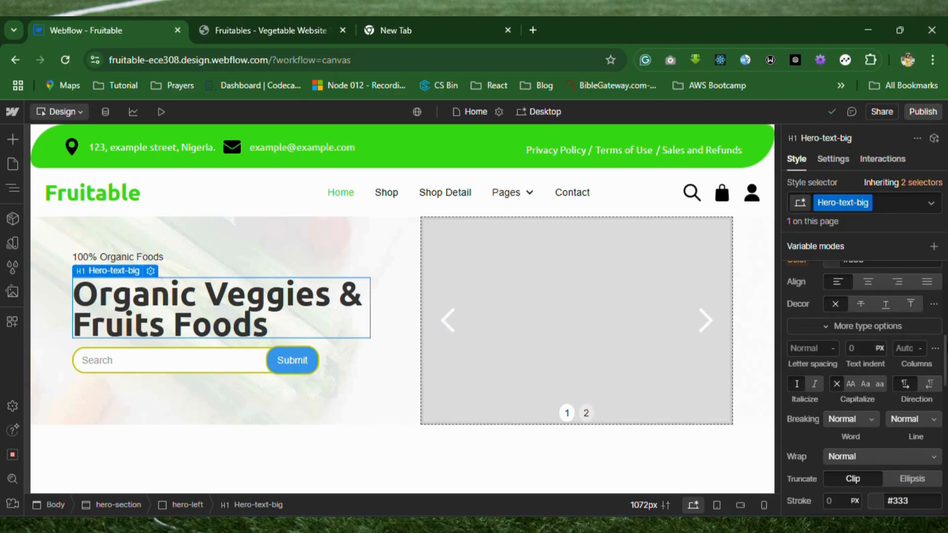
scroll(892, 434, down, 2)
scroll(891, 434, down, 2)
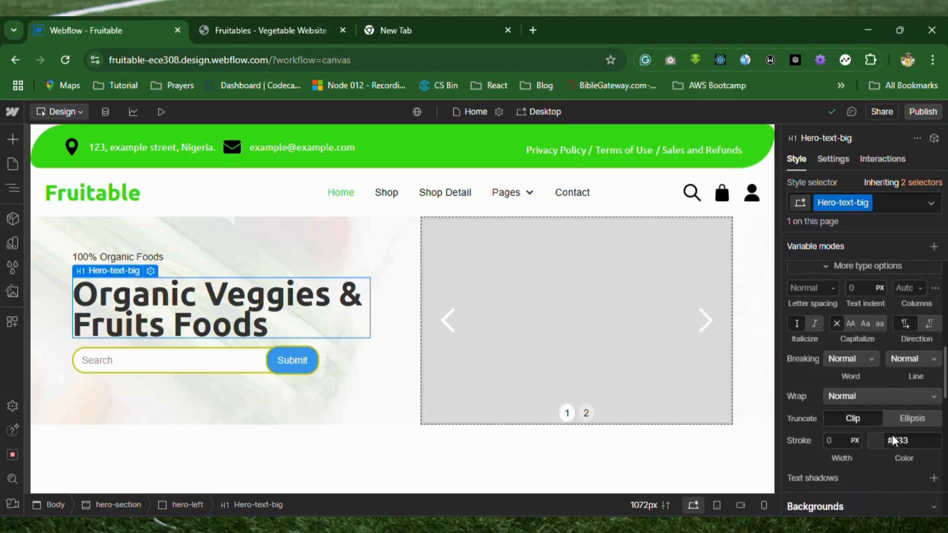
scroll(891, 435, up, 2)
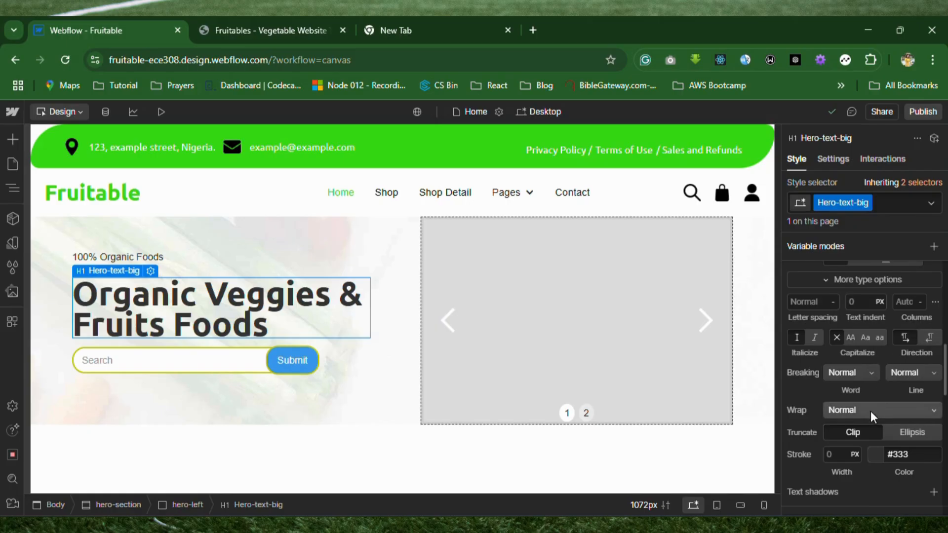
scroll(869, 413, down, 2)
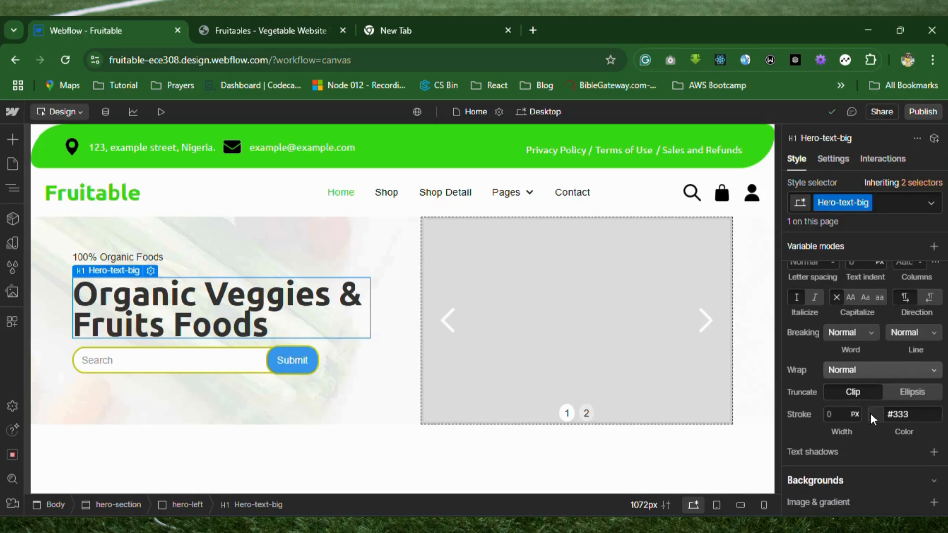
scroll(869, 413, up, 6)
scroll(870, 413, up, 3)
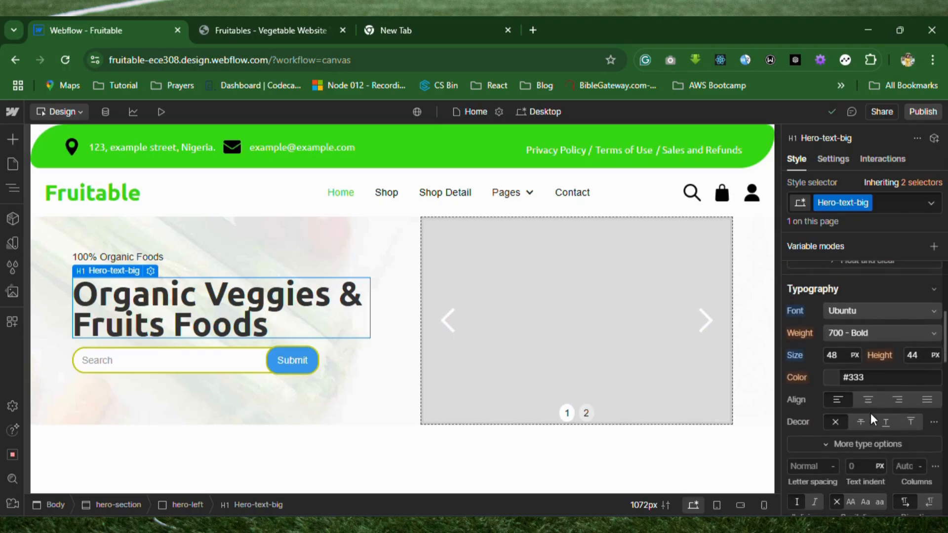
Set the Hero-text-big heading's line height to 56 px and compare the result with the Fruitables template.
click(921, 369)
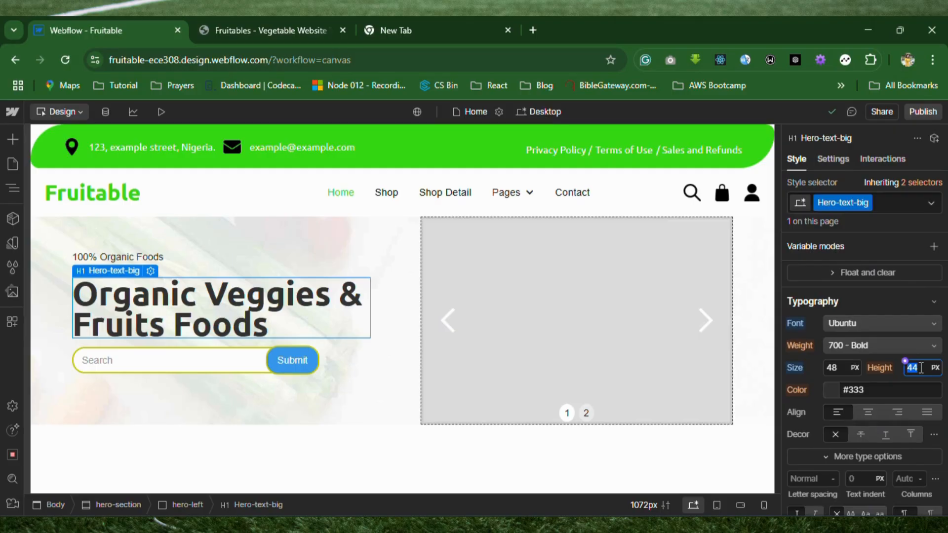
text(56)
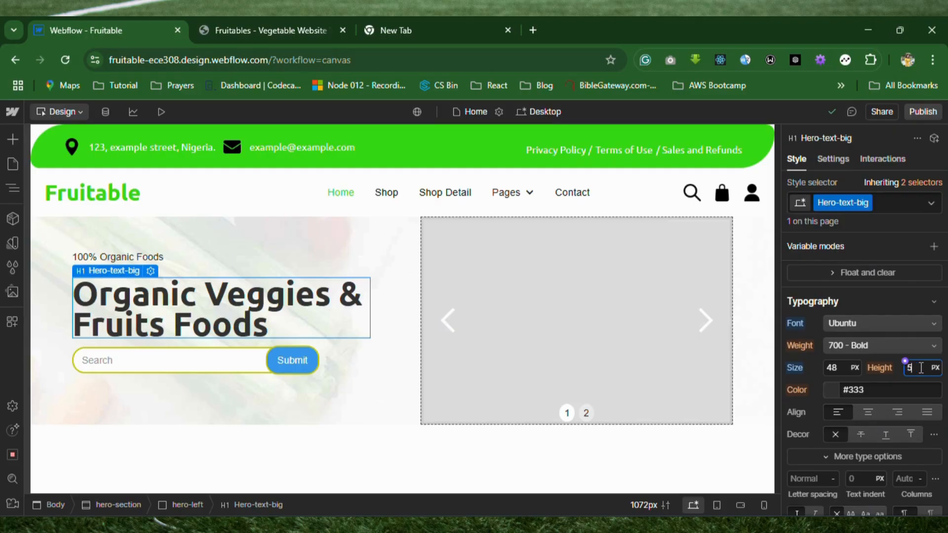
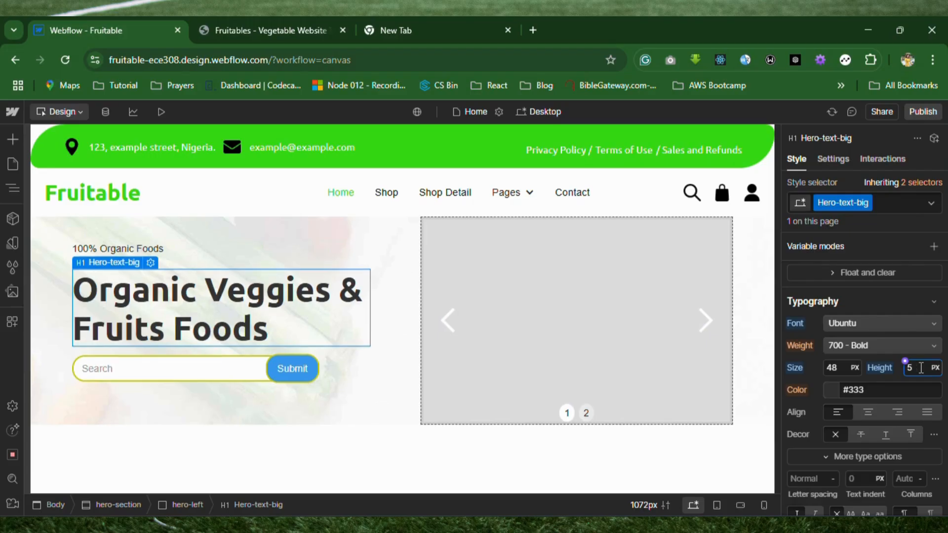
text(8)
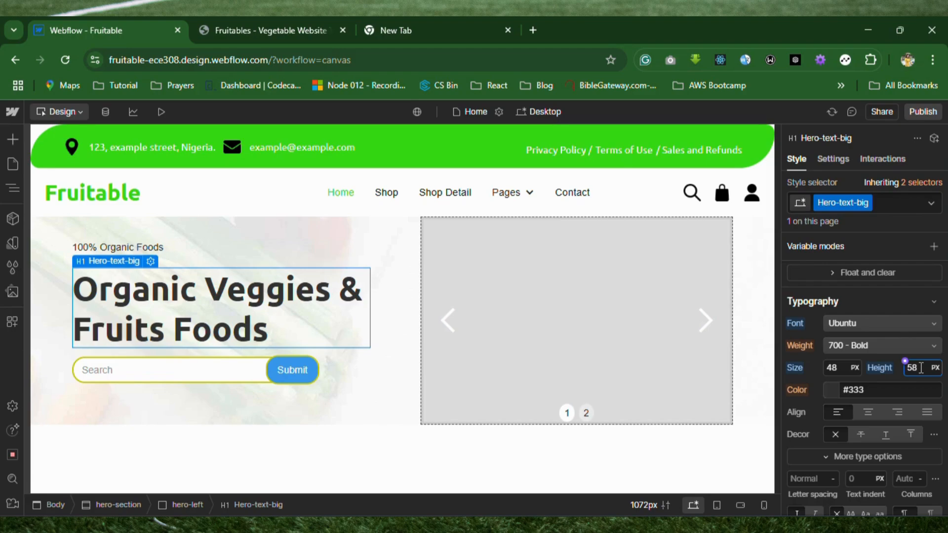
text(6)
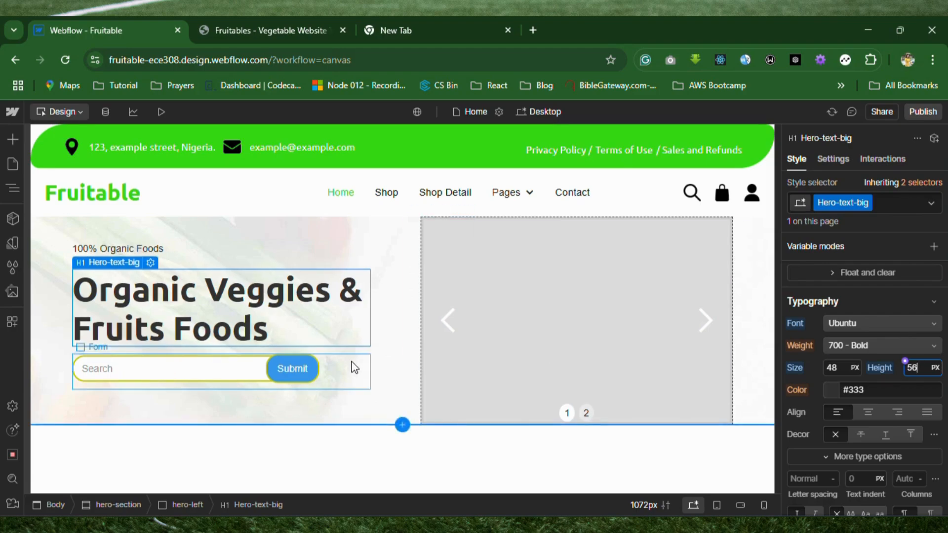
click(292, 31)
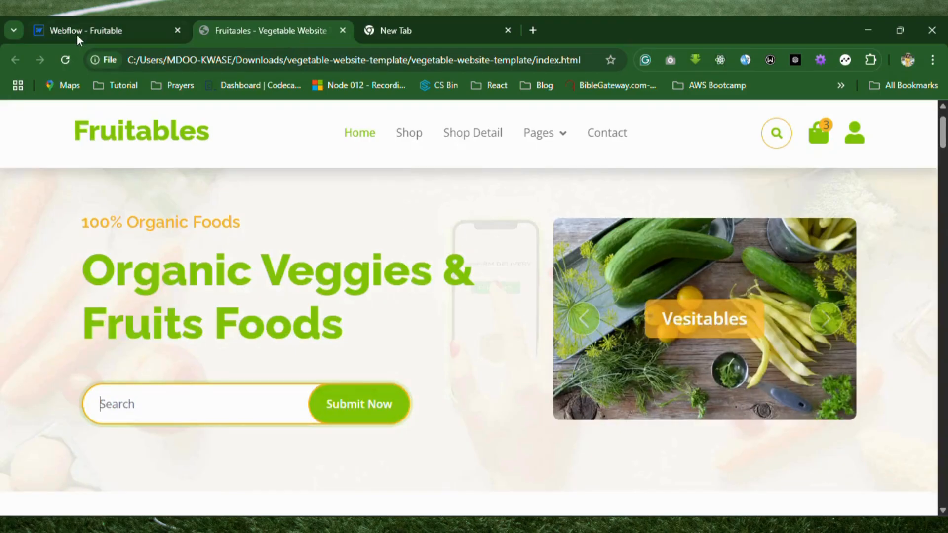
click(108, 22)
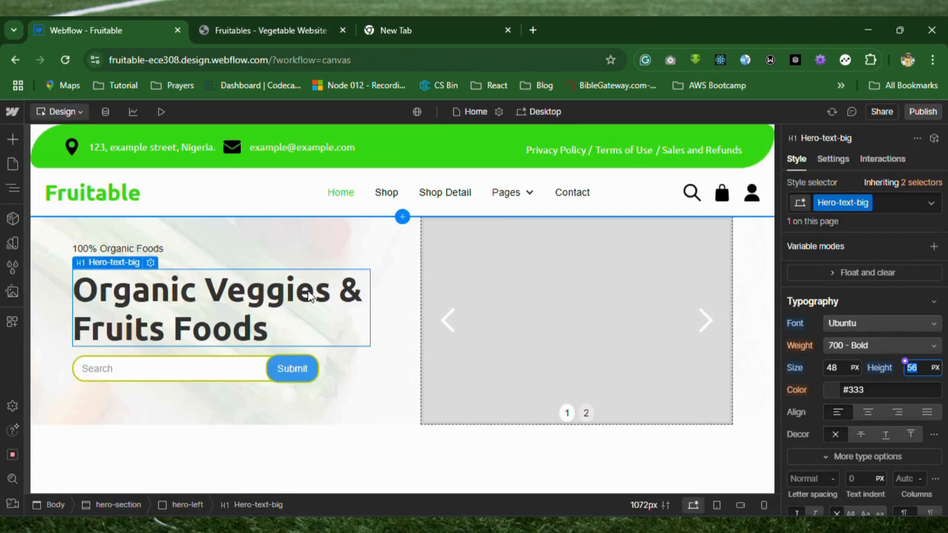
Set the Hero-text-big heading's text color to #35d814.
click(877, 387)
click(197, 333)
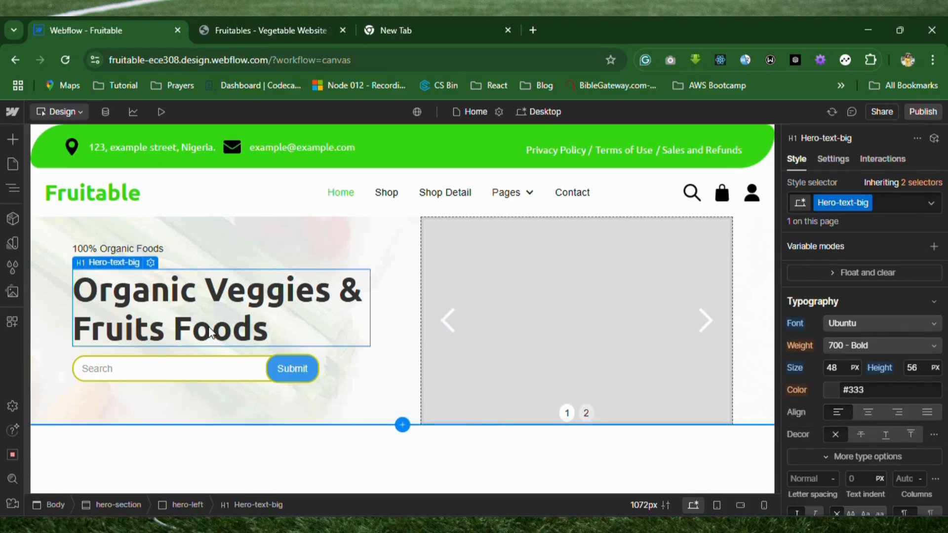
click(887, 391)
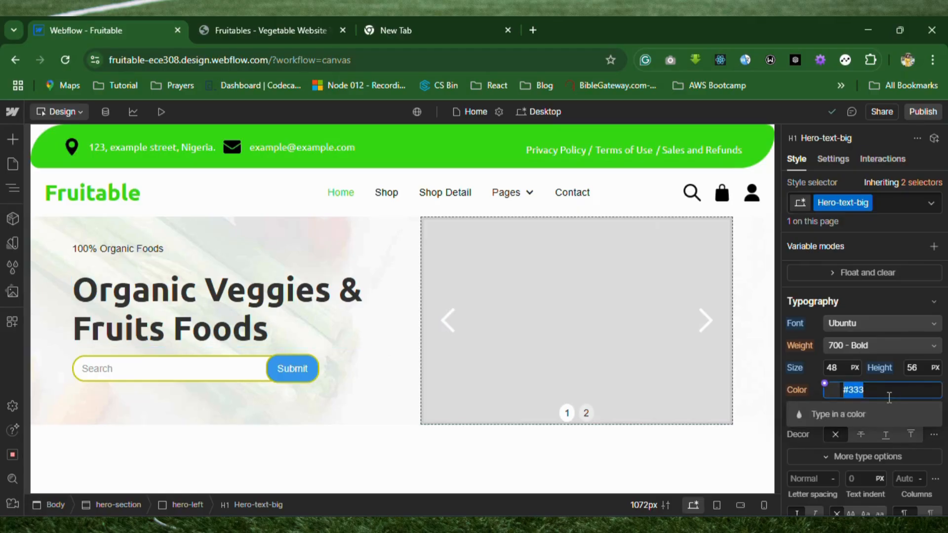
text(#35d814)
key(Return)
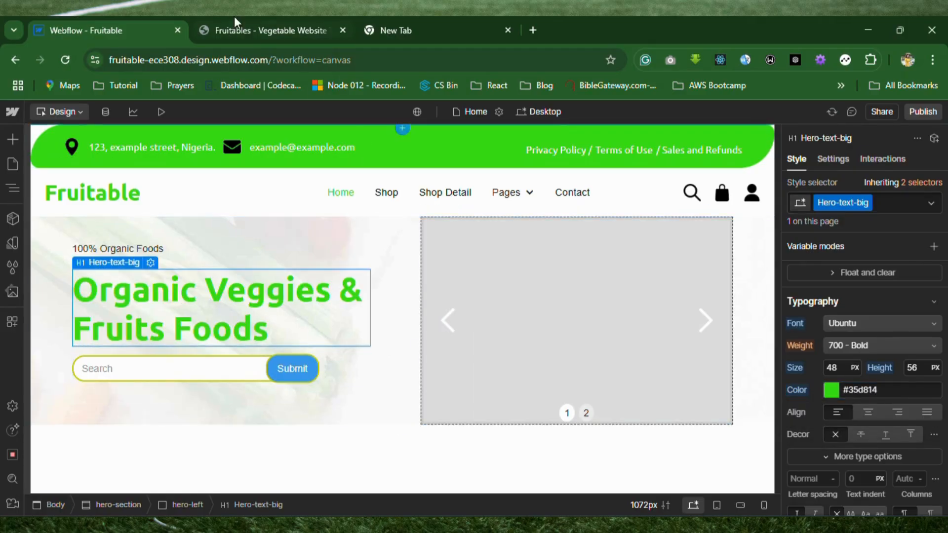
Check the small hero text's color in the Fruitables template, then copy the border color #c4c709 from the hero-form-search field.
click(264, 31)
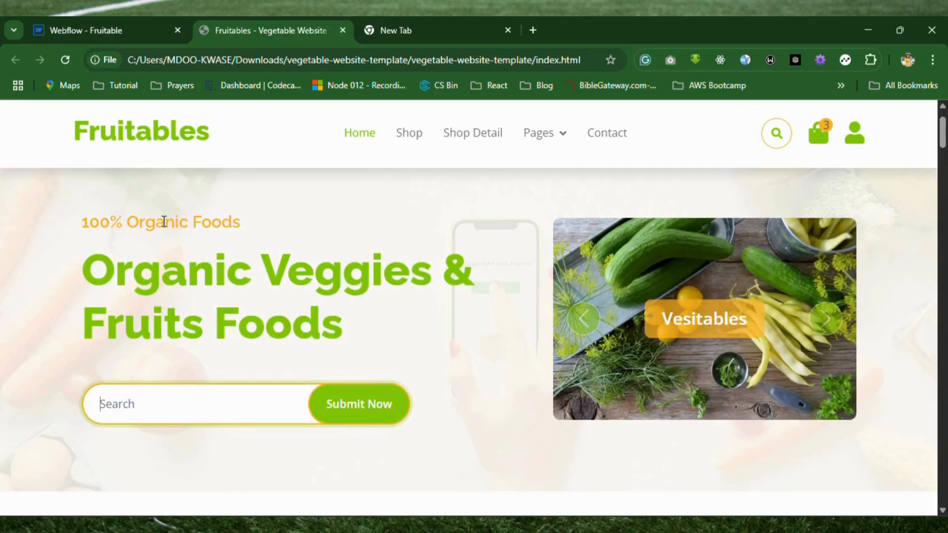
click(131, 28)
click(215, 378)
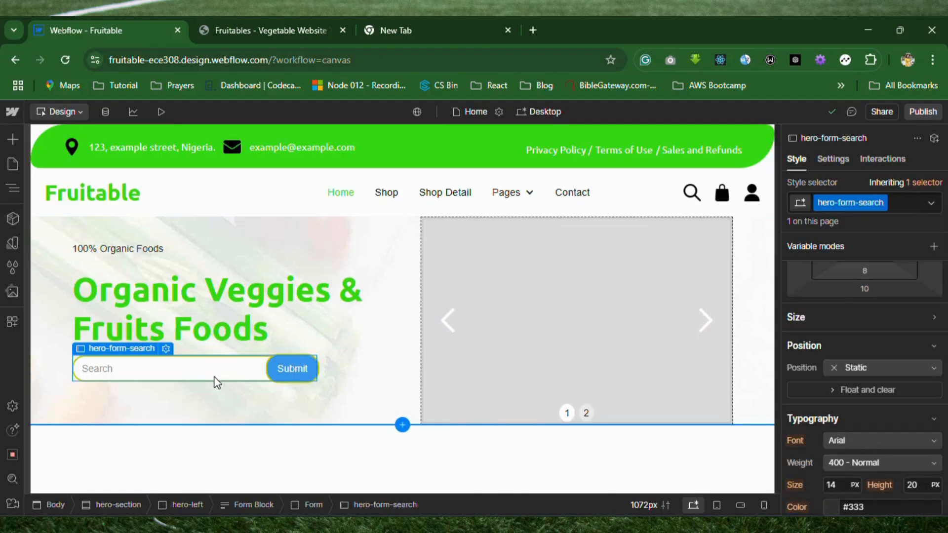
scroll(871, 436, down, 1)
scroll(871, 437, down, 10)
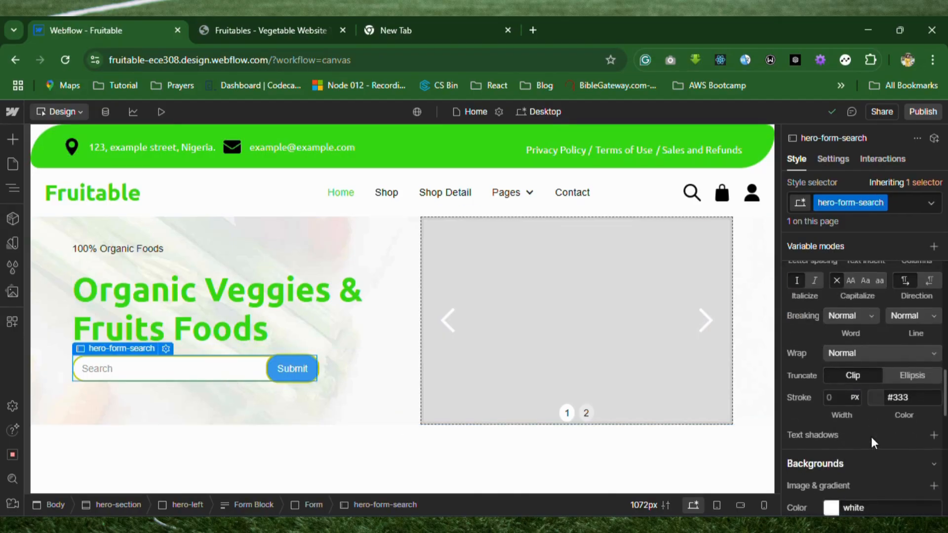
click(907, 443)
key(ctrl+c)
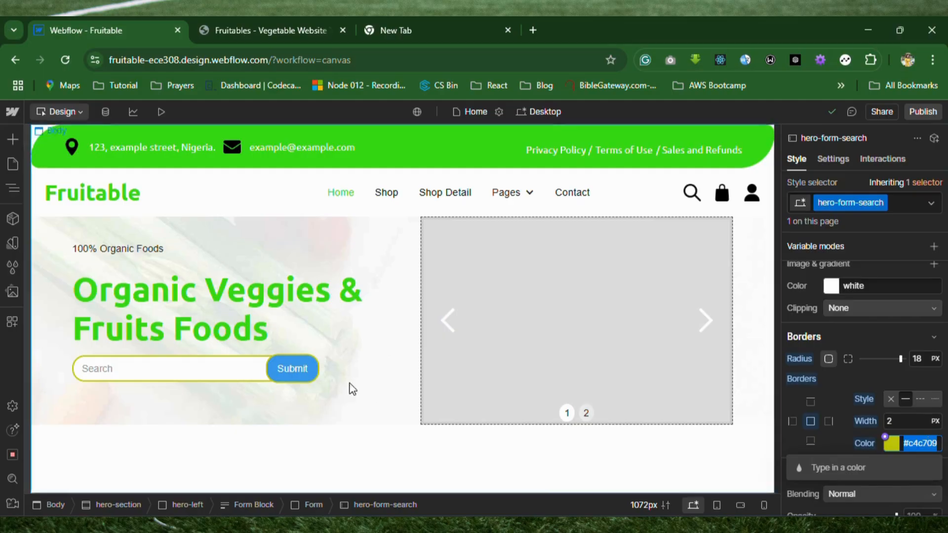
Change the font of the hero-text-small paragraph, "100% Organic Foods", to Ubuntu.
click(176, 255)
scroll(846, 350, up, 5)
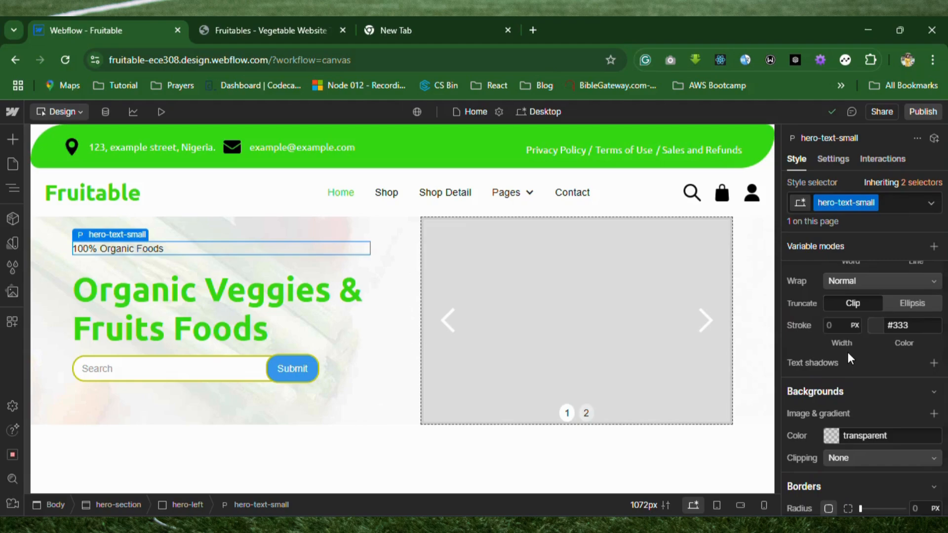
scroll(848, 352, up, 5)
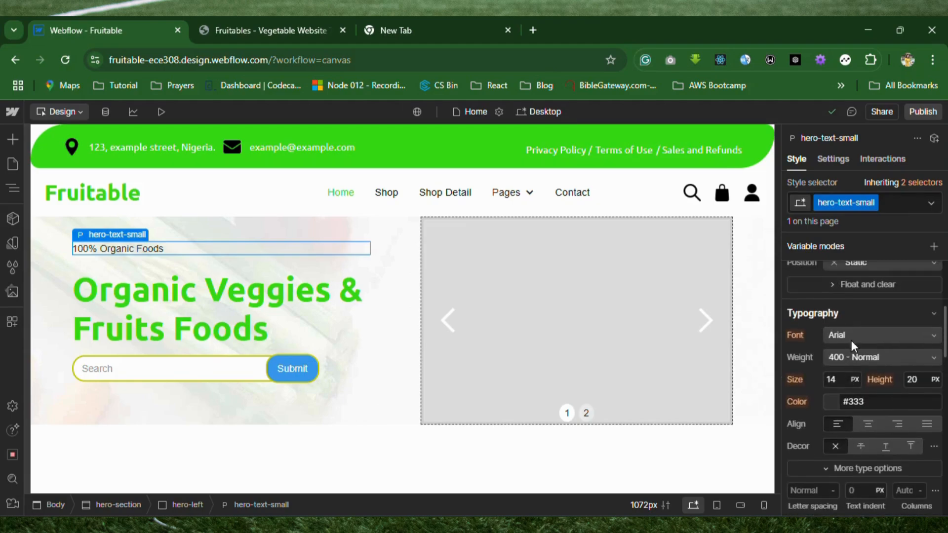
click(870, 335)
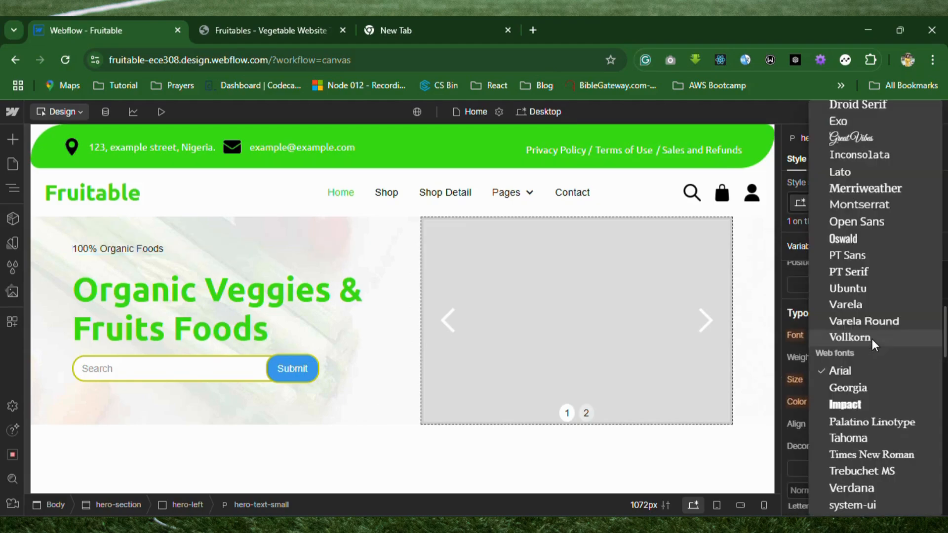
click(859, 290)
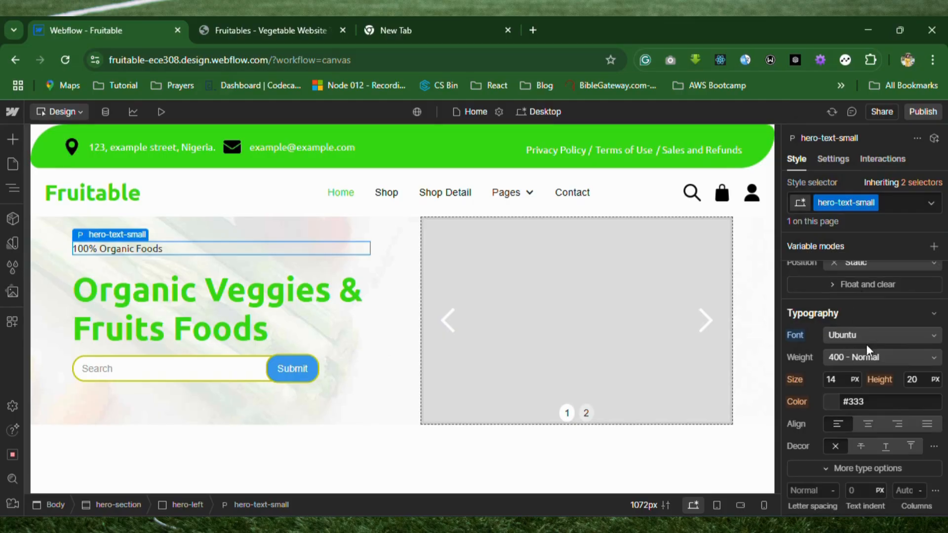
Set the hero-text-small paragraph's font weight to 500 - Medium.
click(894, 358)
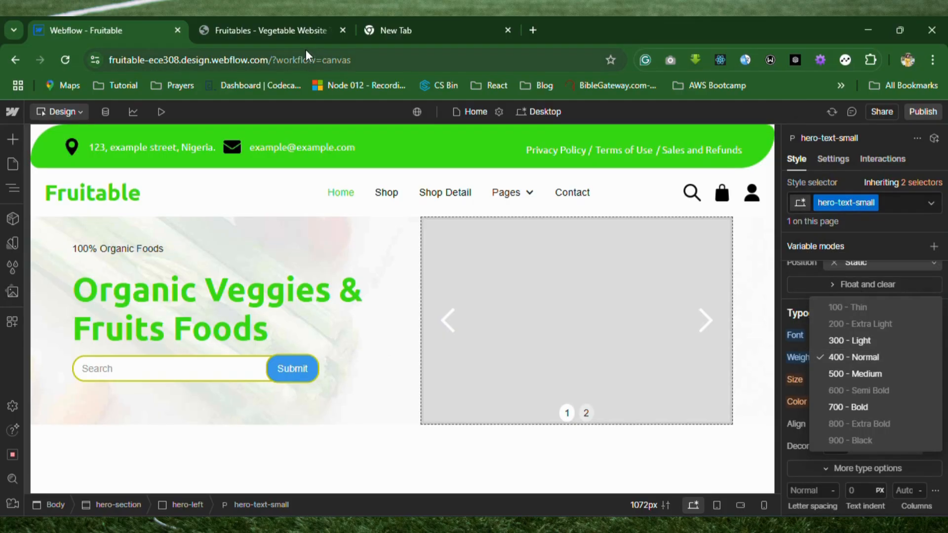
click(293, 30)
click(130, 37)
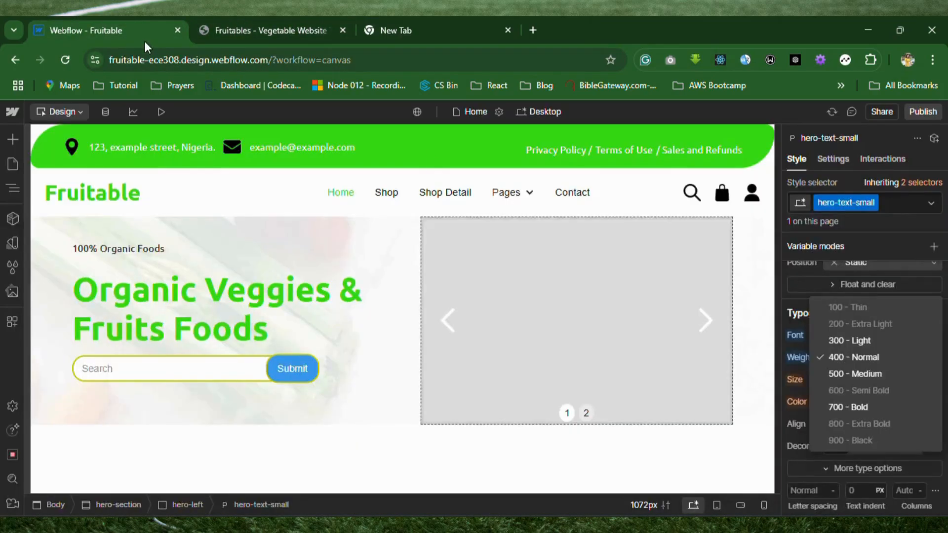
click(863, 374)
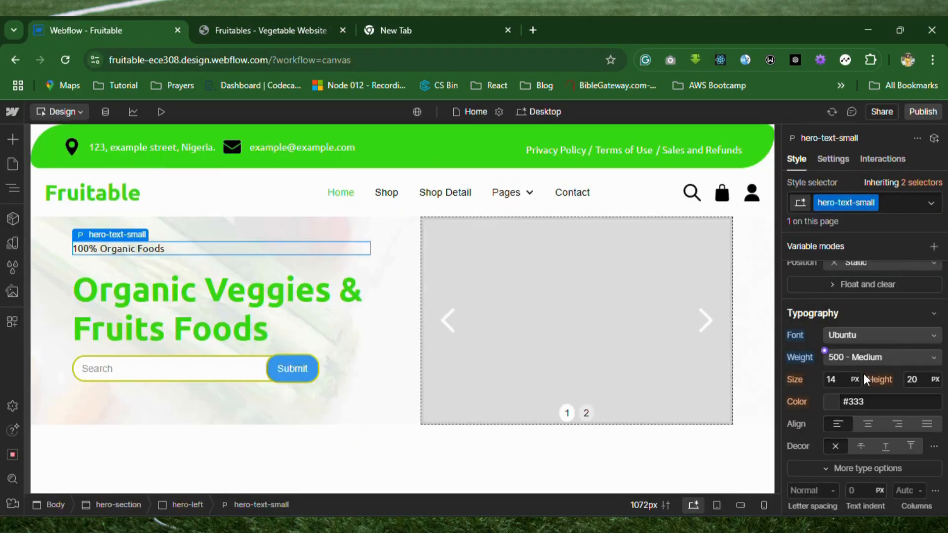
Set the hero-text-small paragraph's font size to 24 px and compare it with the Fruitables template.
click(849, 376)
key(Return)
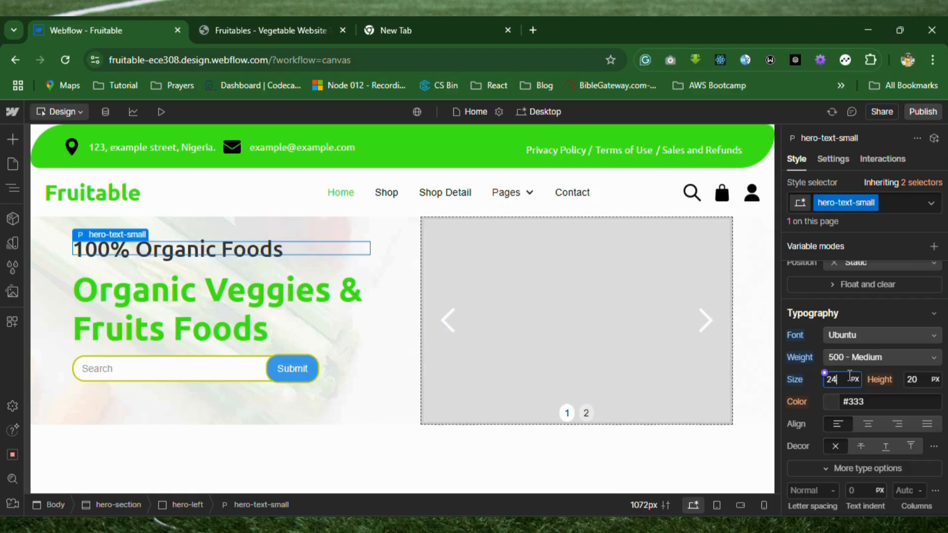
key(Return)
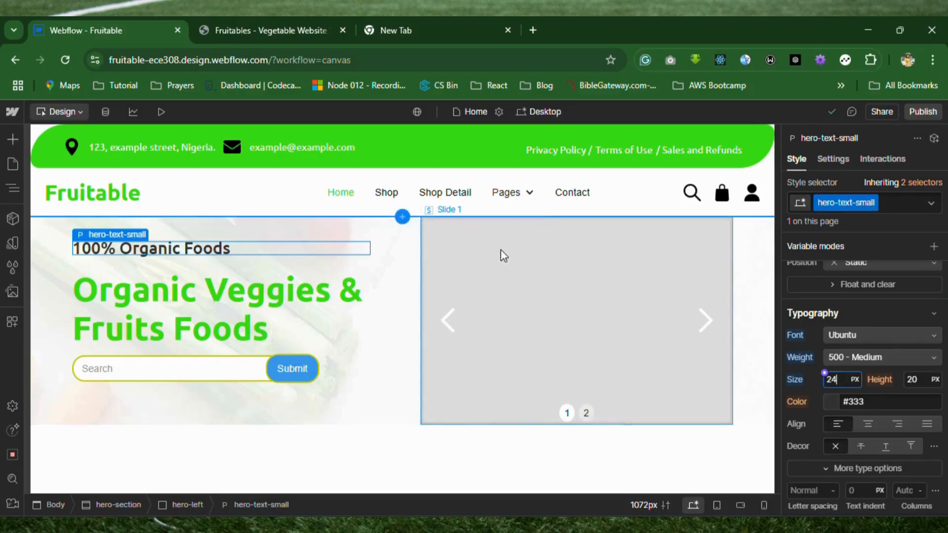
click(285, 28)
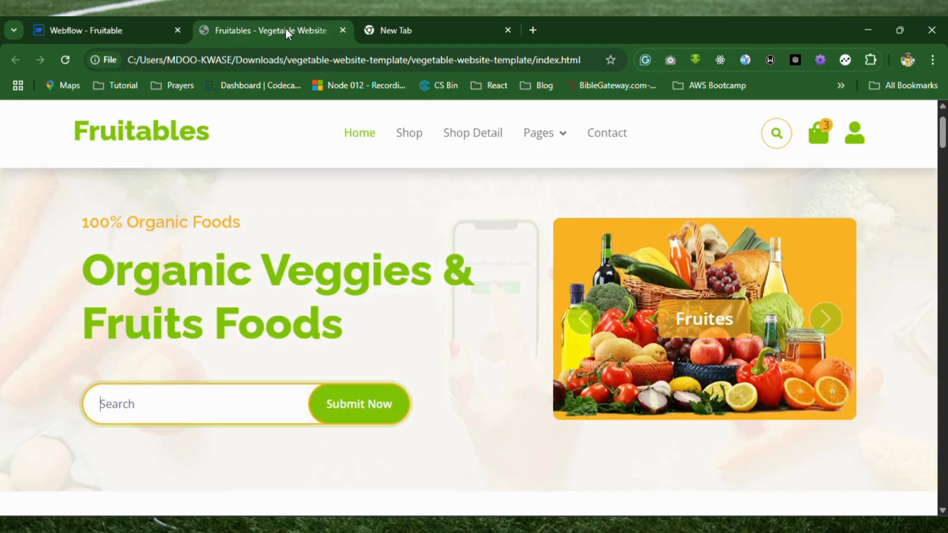
click(127, 24)
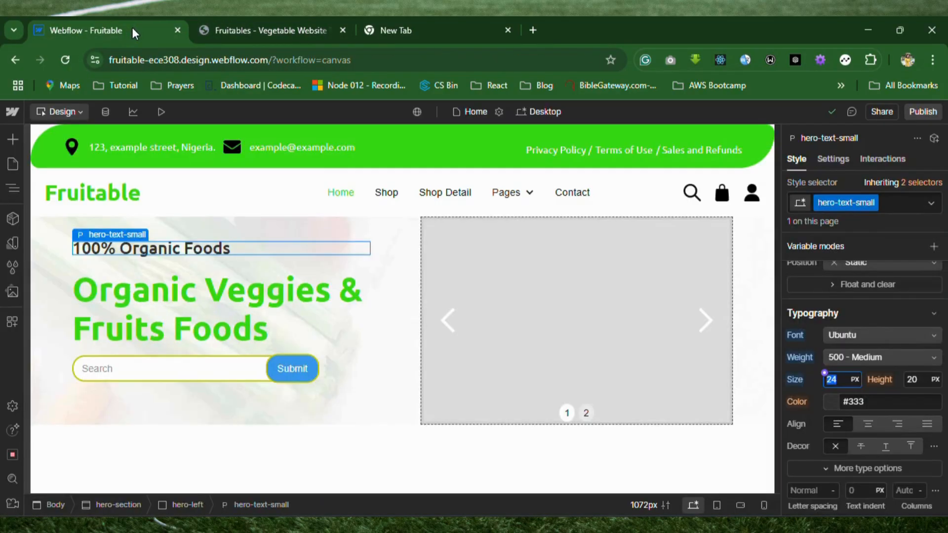
Try to apply the copied color #c4c709 to the hero-text-small text and check it against the Fruitables template.
click(875, 403)
key(ctrl+v)
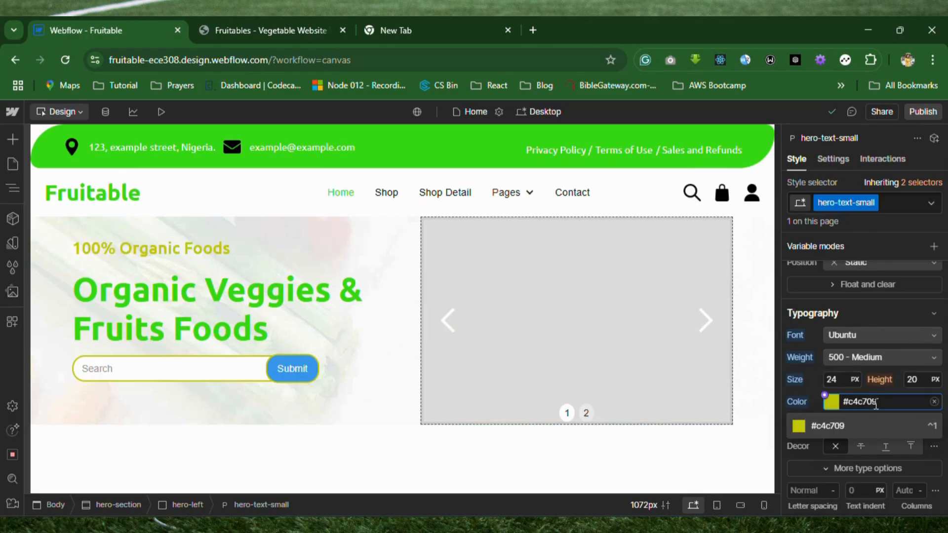
click(280, 29)
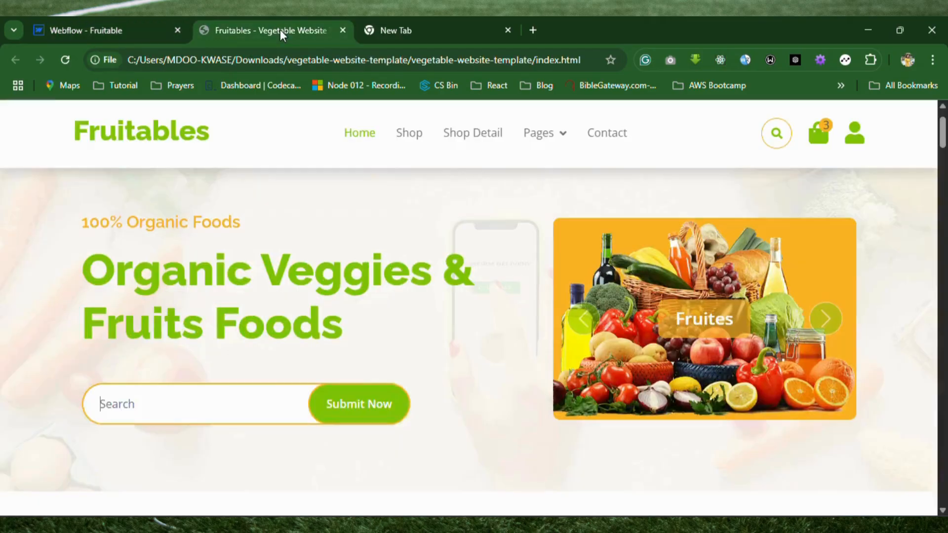
click(135, 32)
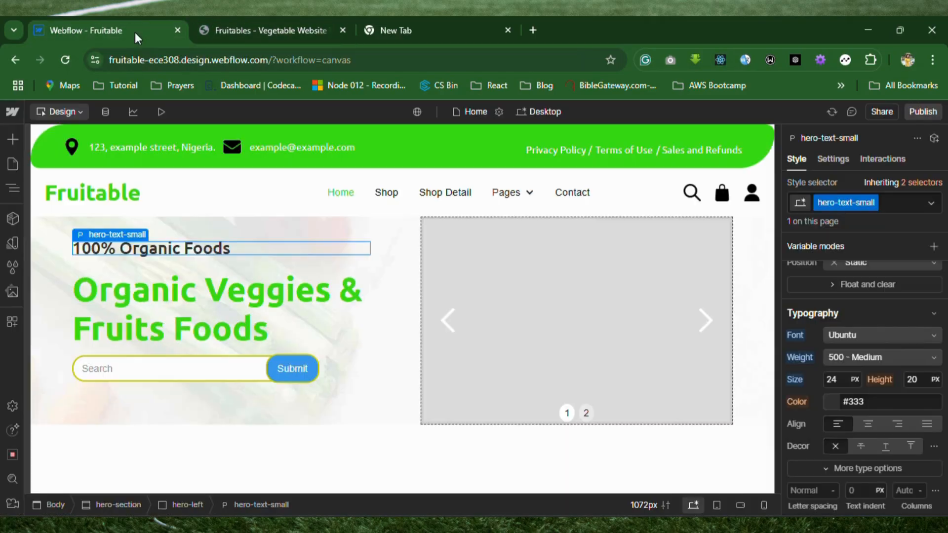
Set the bottom padding of the Hero-text-big heading to 20 px.
click(223, 342)
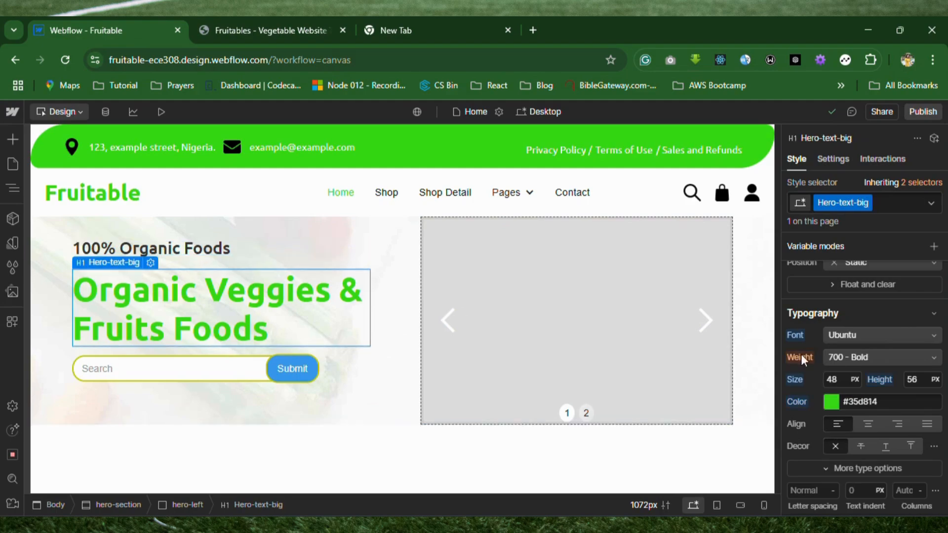
scroll(887, 398, down, 1)
scroll(869, 395, up, 5)
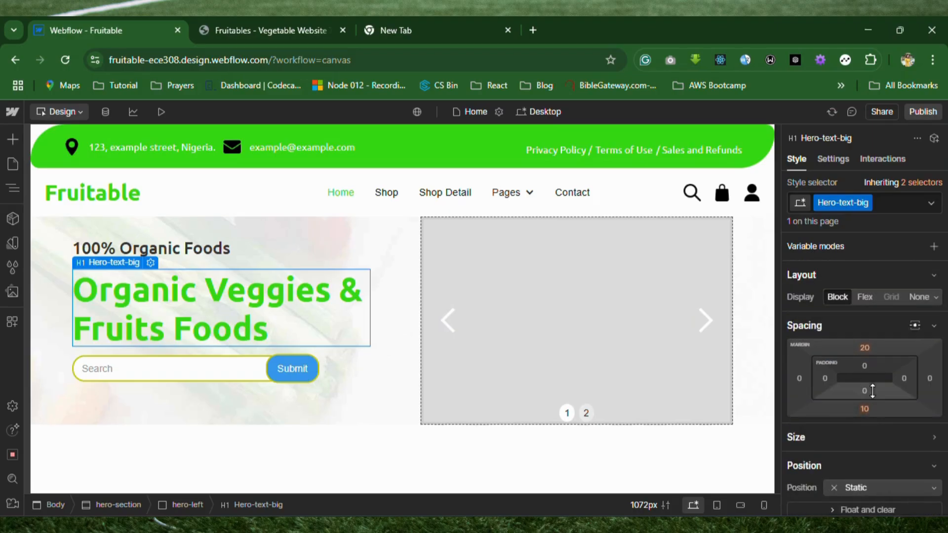
click(867, 391)
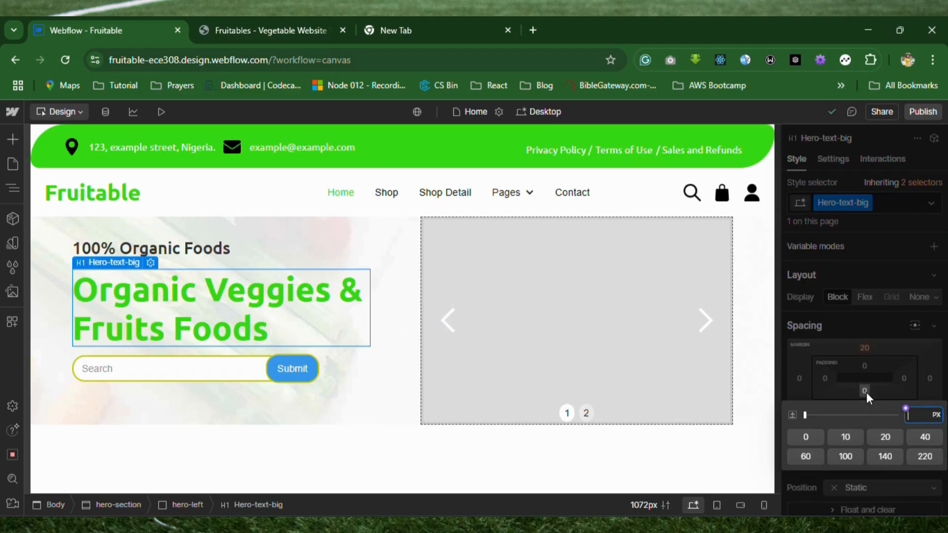
click(890, 437)
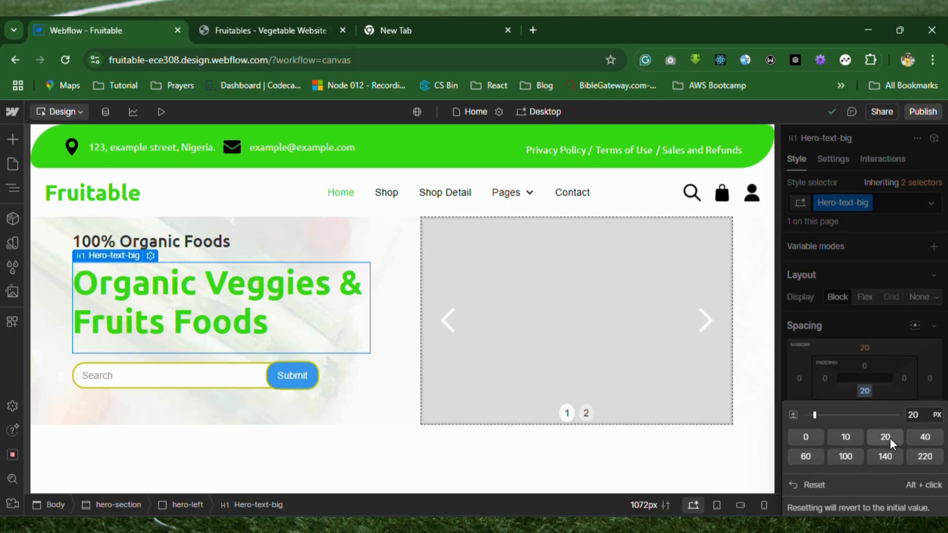
click(305, 433)
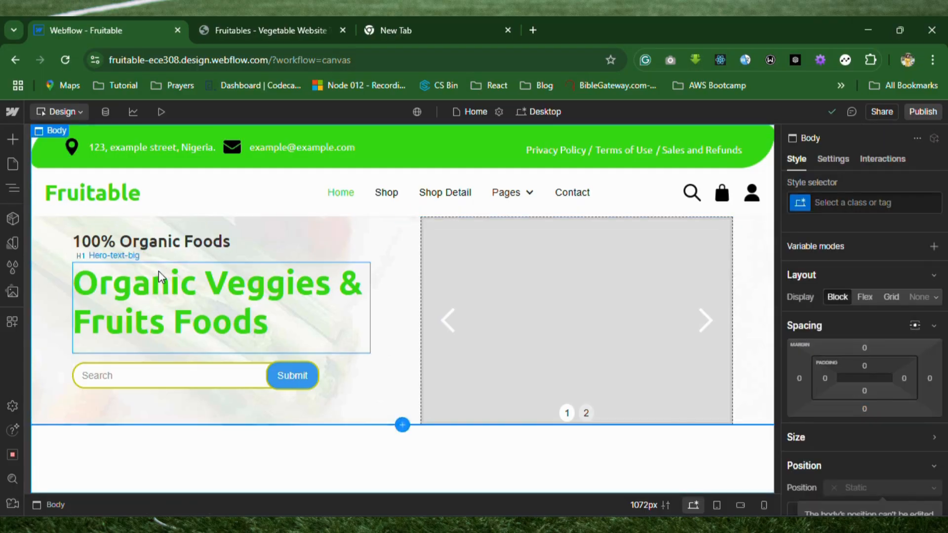
Set the hero-section's background image hero-img.jpg to Cover size and compare it with the Fruitables template.
click(239, 225)
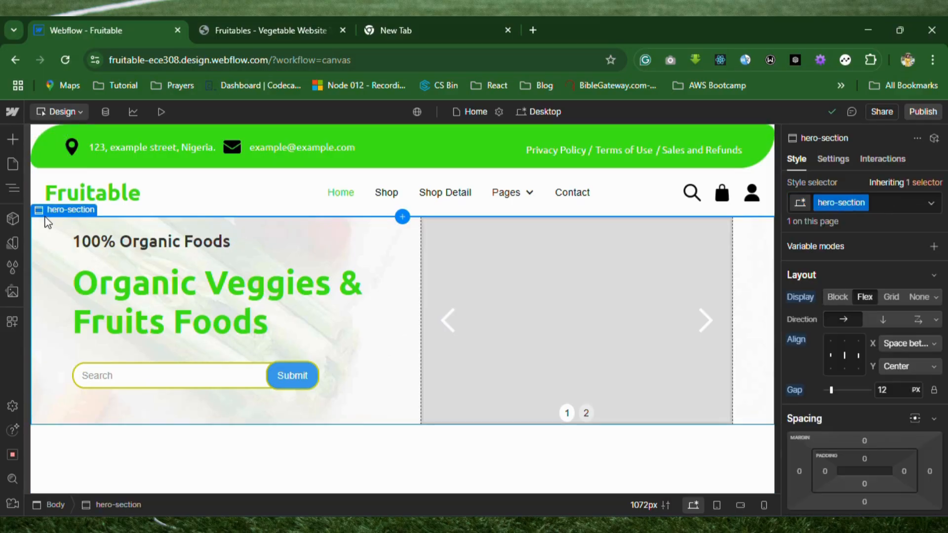
click(15, 189)
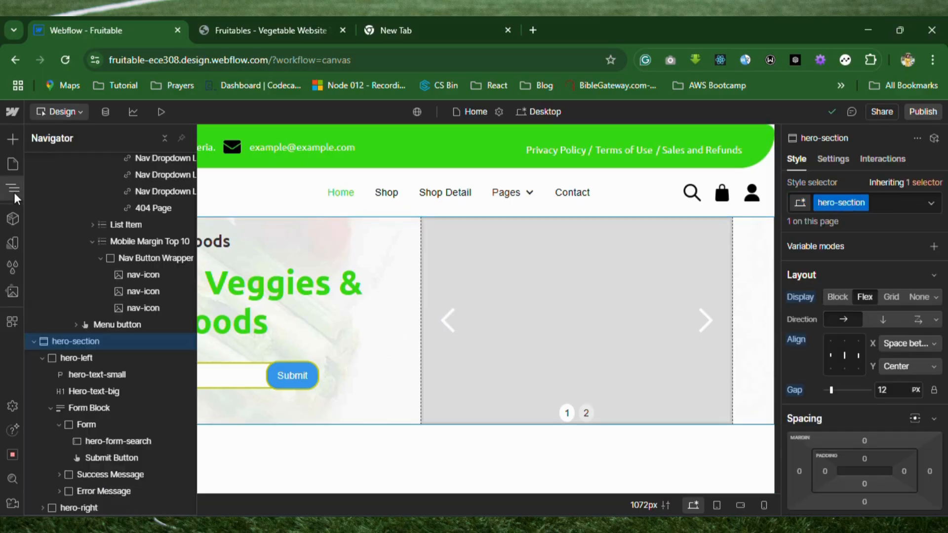
click(89, 344)
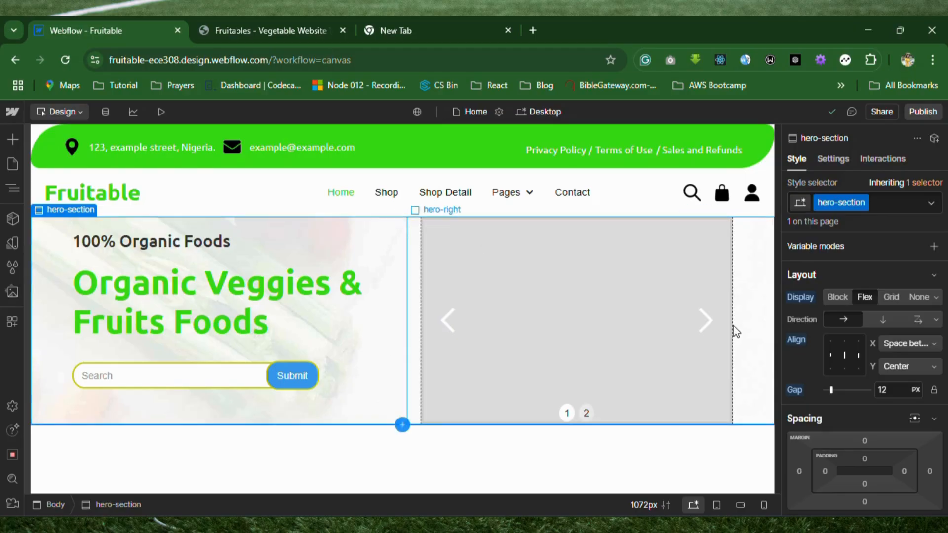
scroll(883, 385, down, 4)
scroll(902, 391, down, 6)
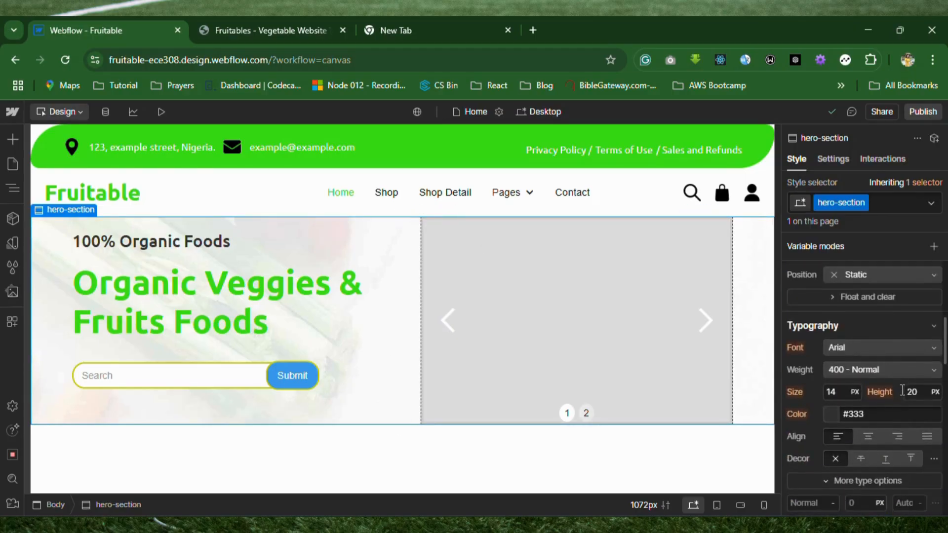
scroll(903, 390, down, 3)
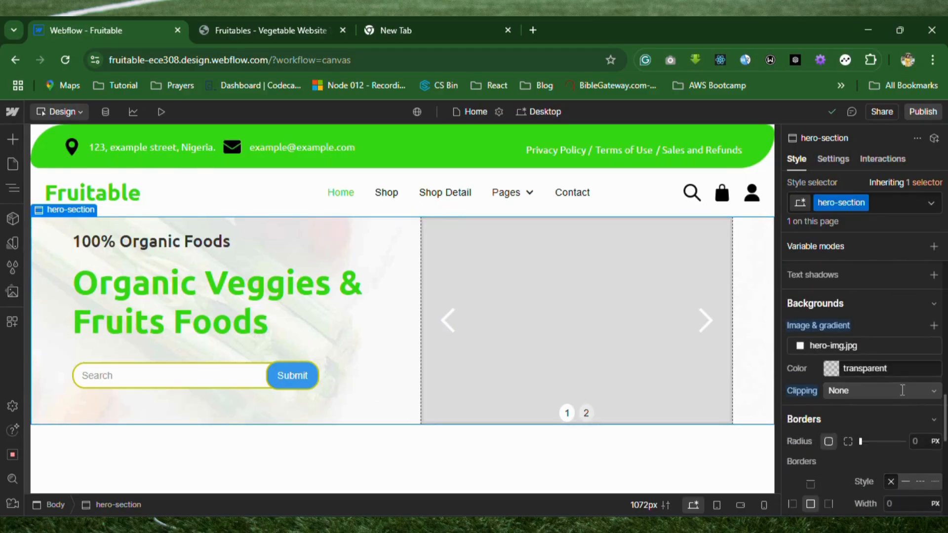
click(879, 340)
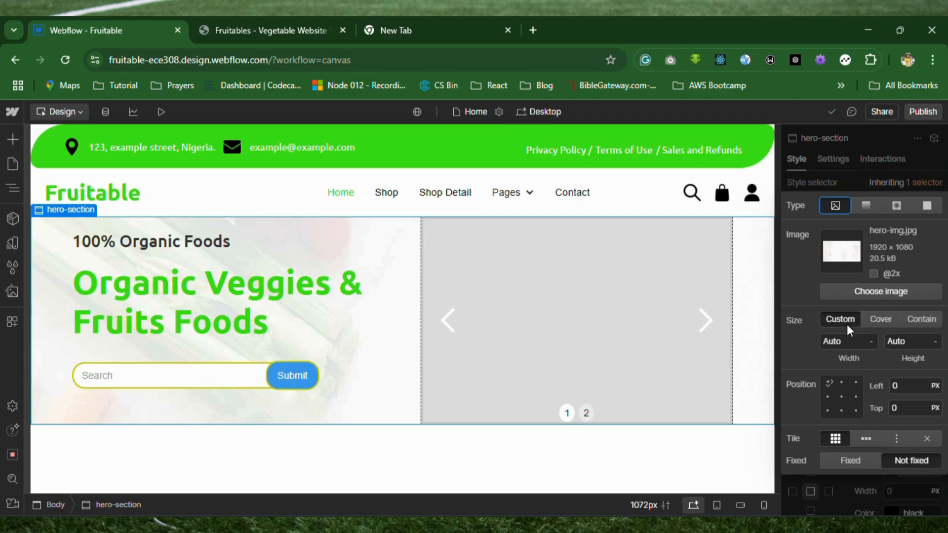
click(882, 324)
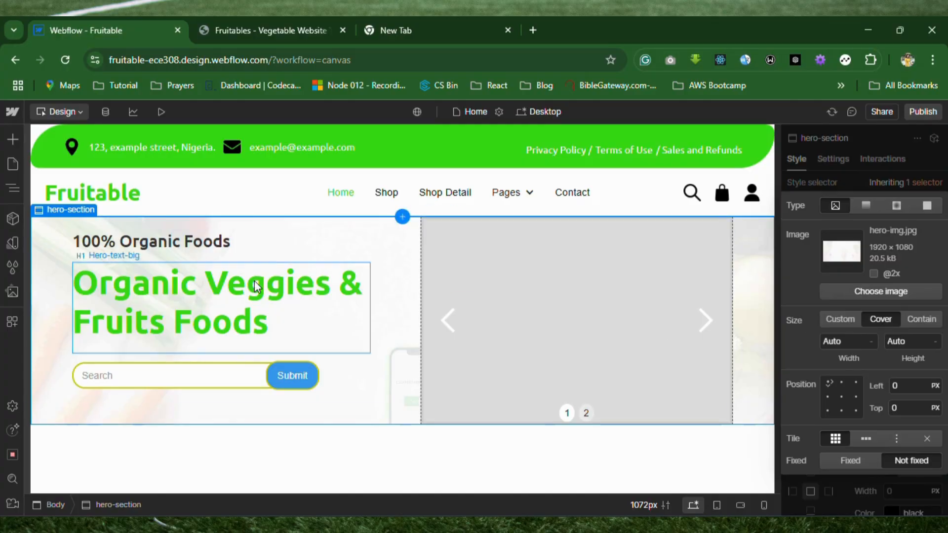
click(270, 35)
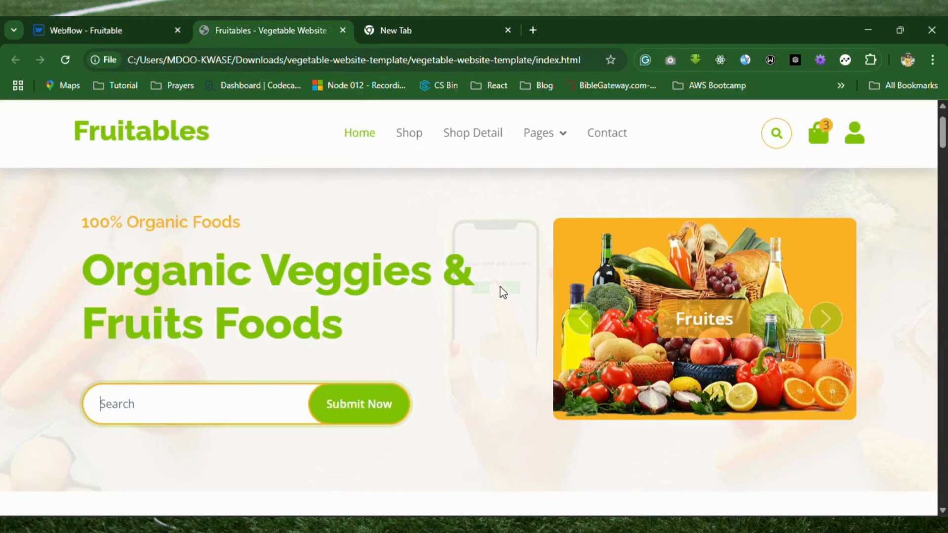
click(116, 23)
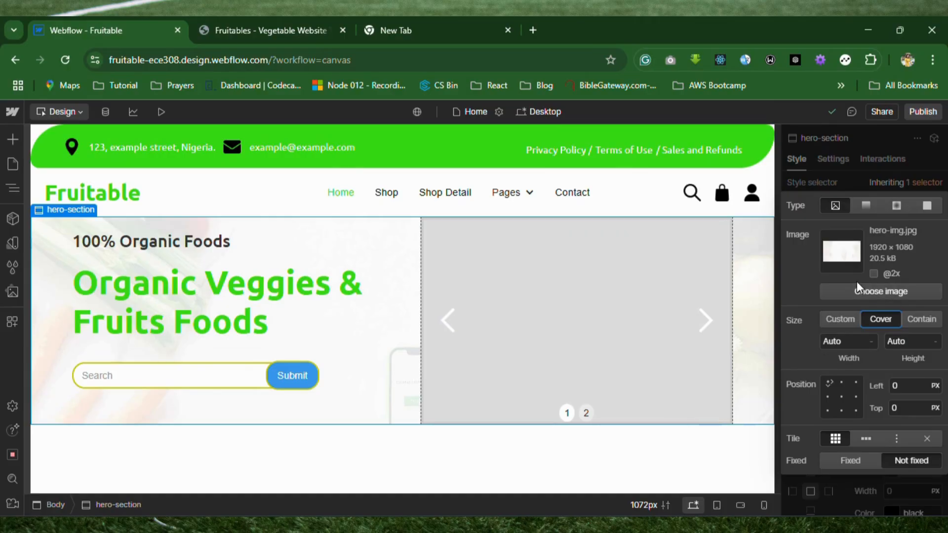
click(884, 319)
click(746, 466)
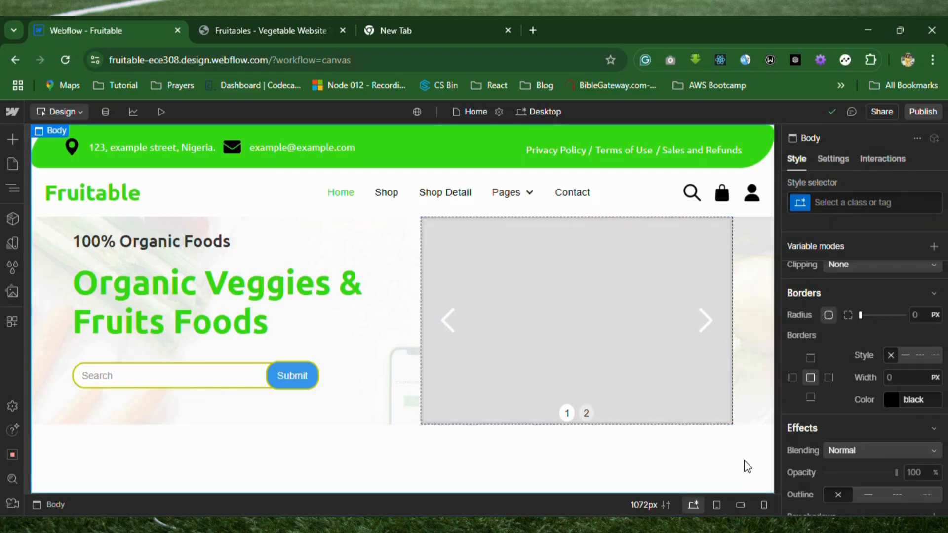
Give the hero-section 40 px of top padding and 60 px of bottom padding.
click(760, 421)
scroll(837, 318, up, 5)
scroll(838, 319, up, 7)
scroll(837, 319, down, 2)
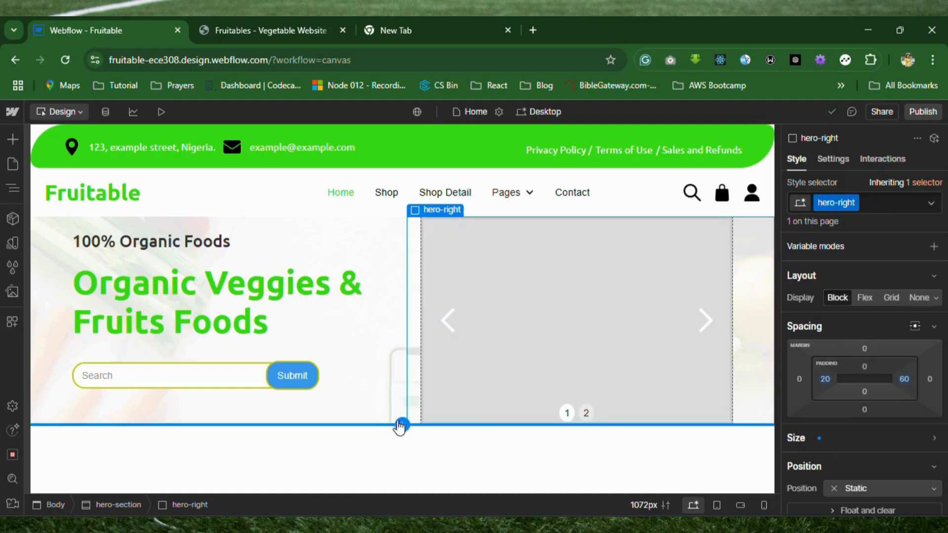
click(384, 423)
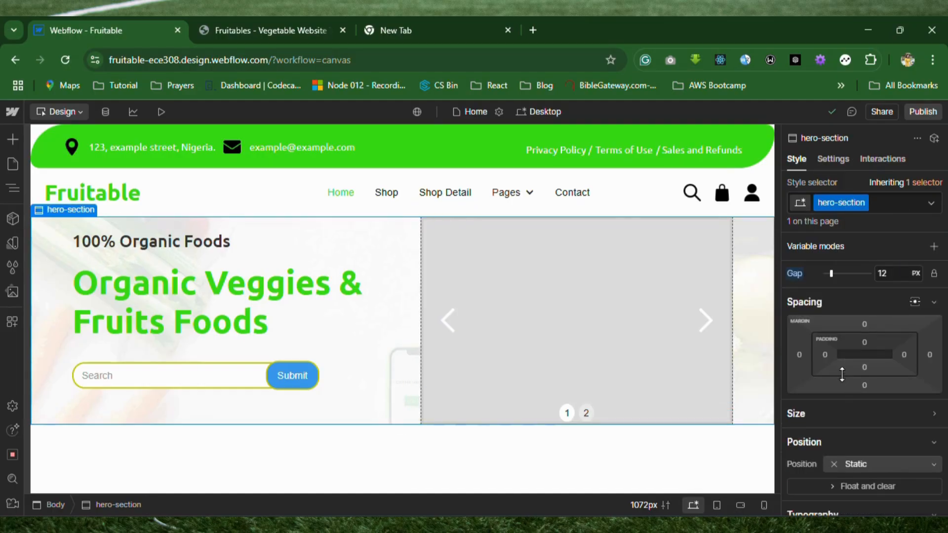
click(864, 341)
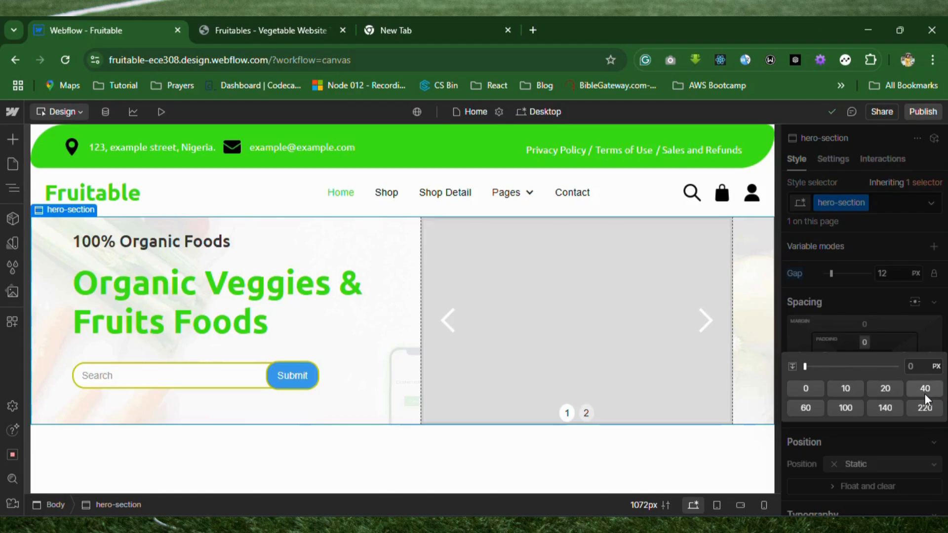
click(925, 392)
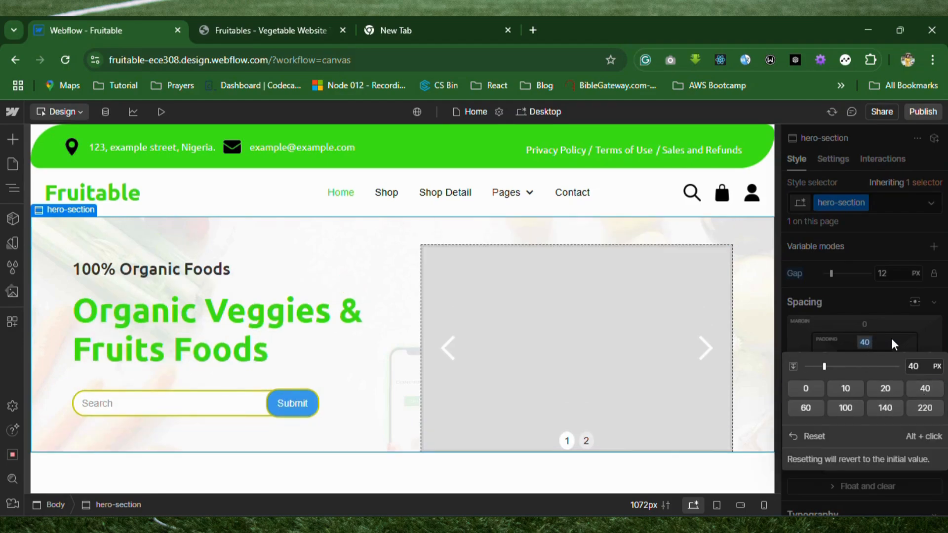
click(866, 367)
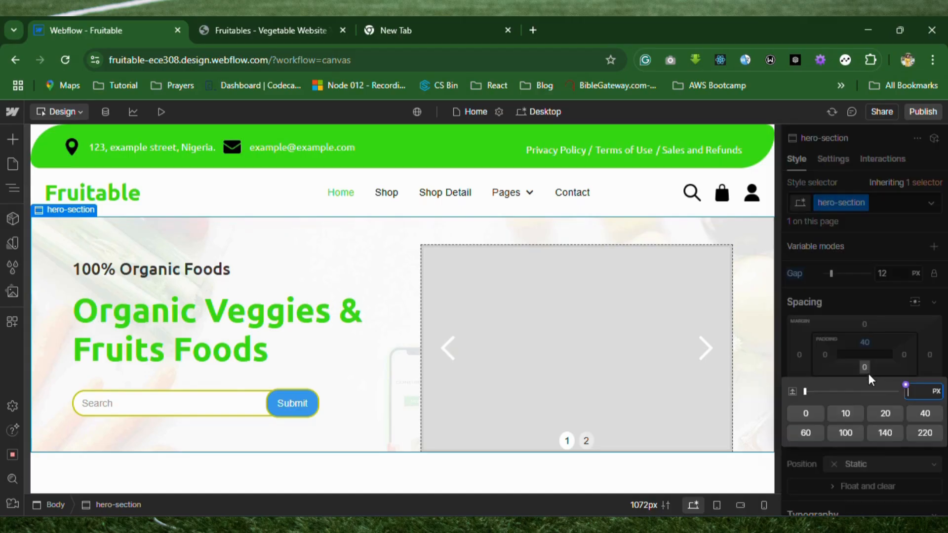
click(800, 435)
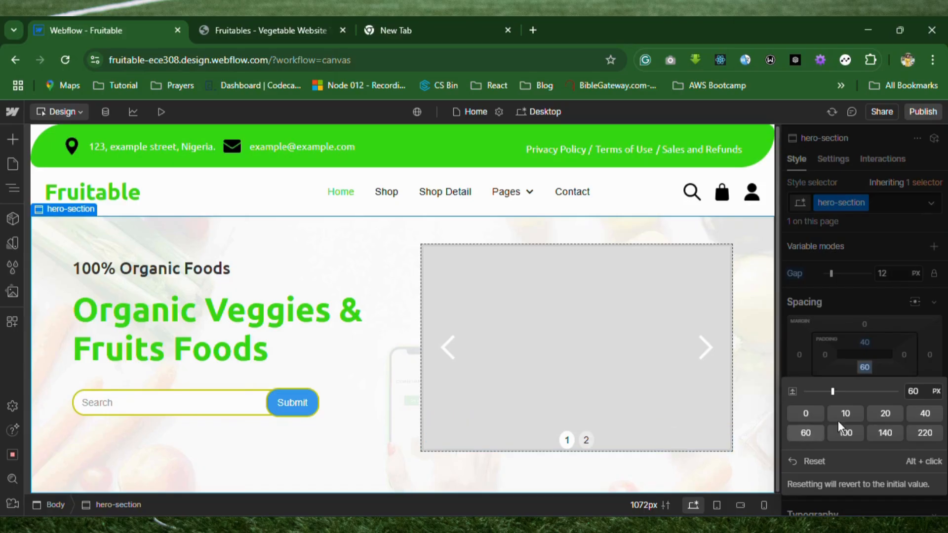
Try 100 px of top padding on the hero-section and compare its spacing with the Fruitables template.
click(870, 336)
click(867, 344)
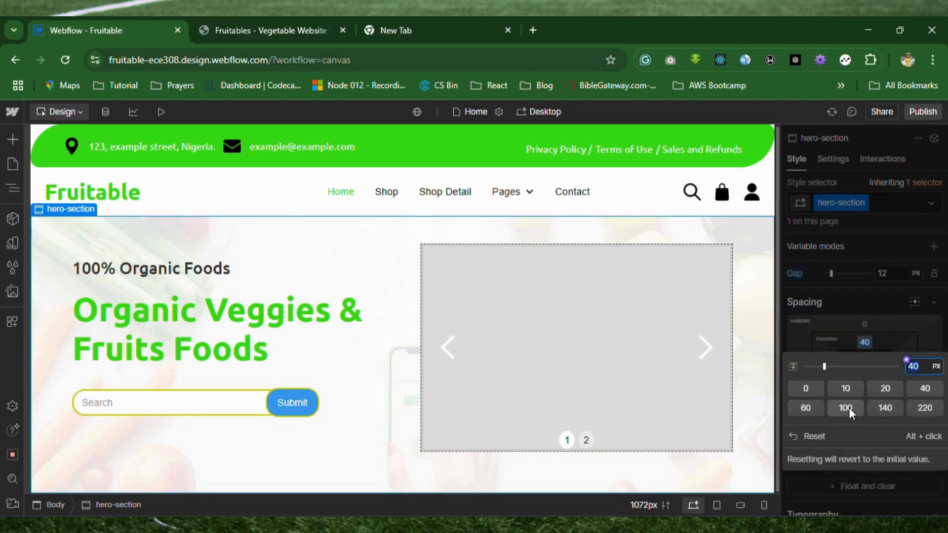
click(845, 408)
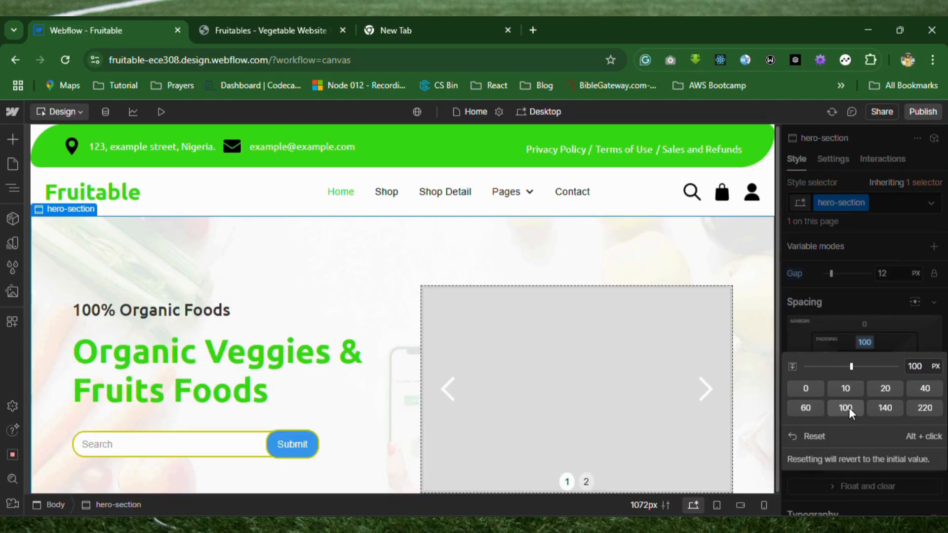
click(293, 42)
scroll(193, 286, up, 2)
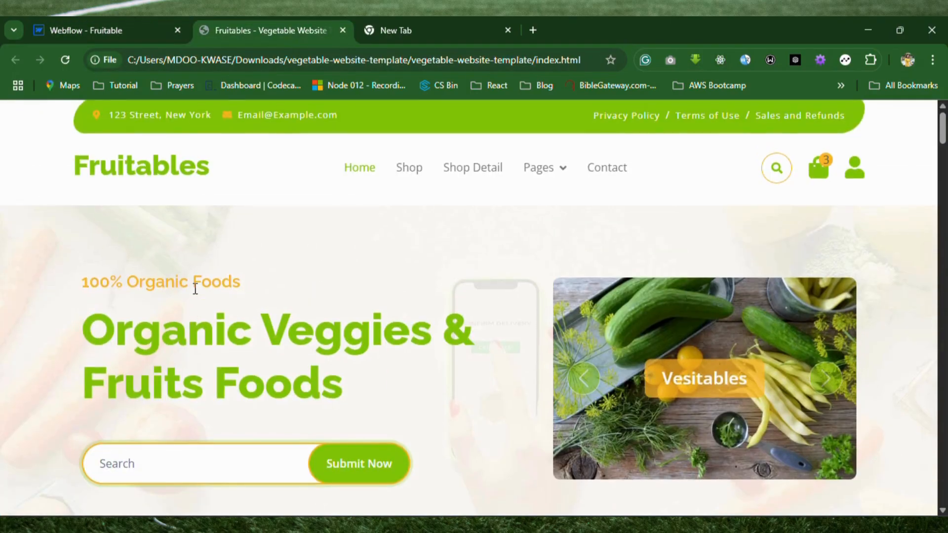
click(113, 36)
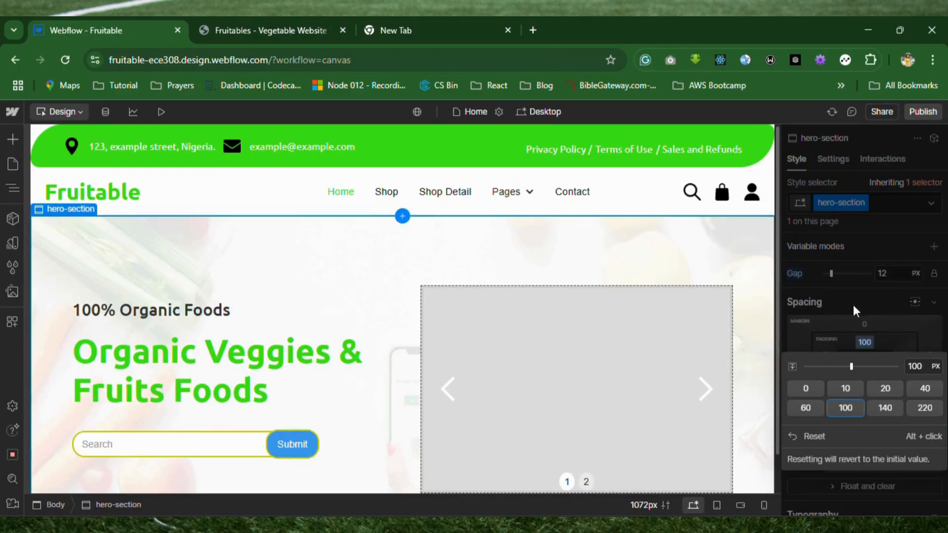
Set the hero-section's top padding to 60 px and its bottom padding to 40 px.
click(807, 406)
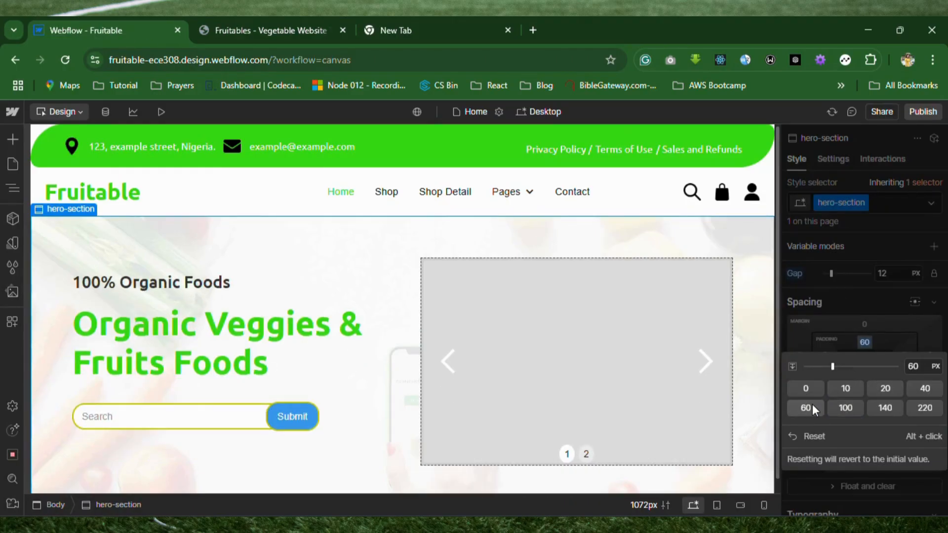
click(898, 333)
click(868, 366)
click(917, 414)
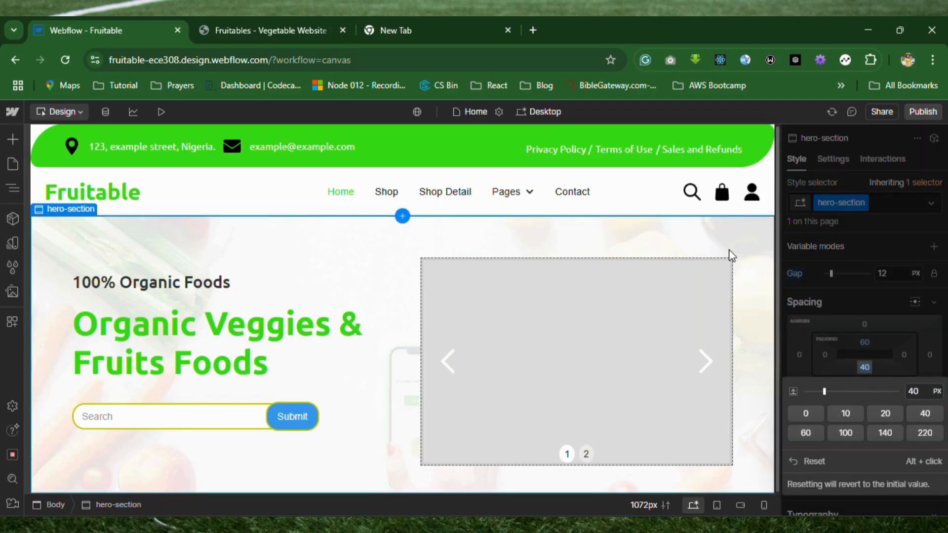
Give the hero-right block 131 px of left padding and 19 px of right padding, and compare its slider with the Fruitables template.
click(630, 294)
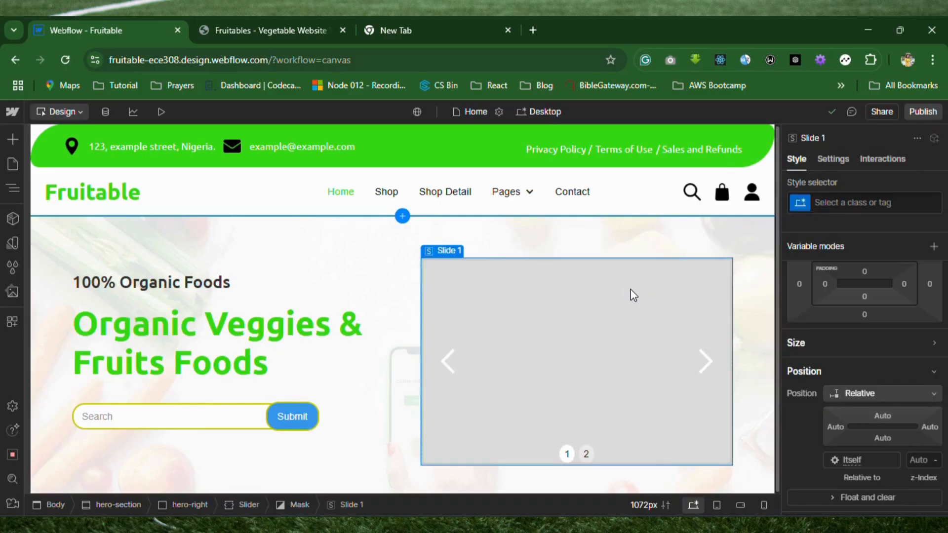
click(745, 291)
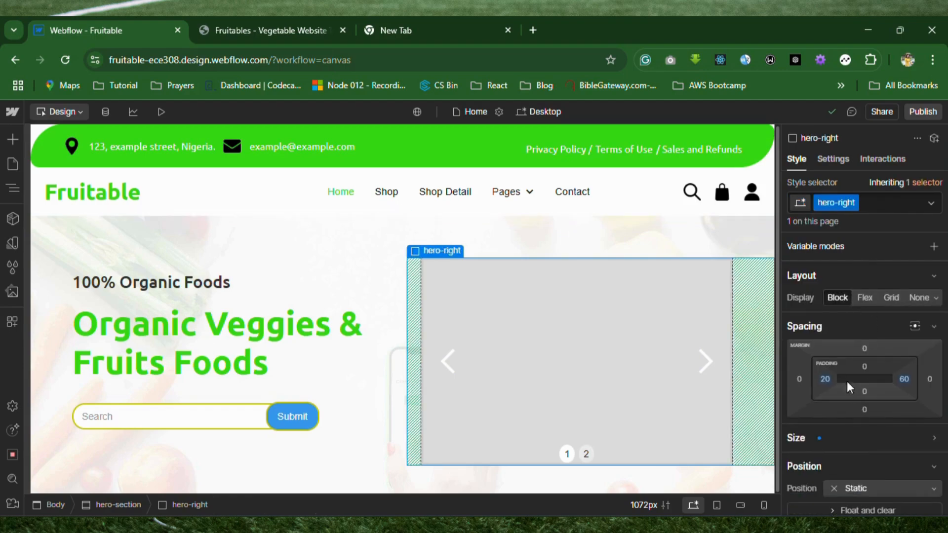
drag(830, 380, 921, 383)
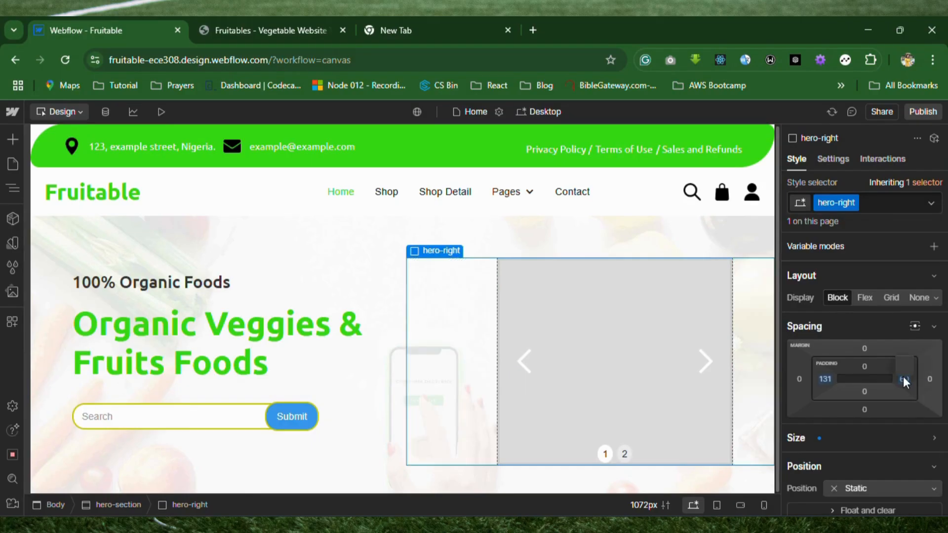
drag(910, 380, 943, 380)
click(296, 32)
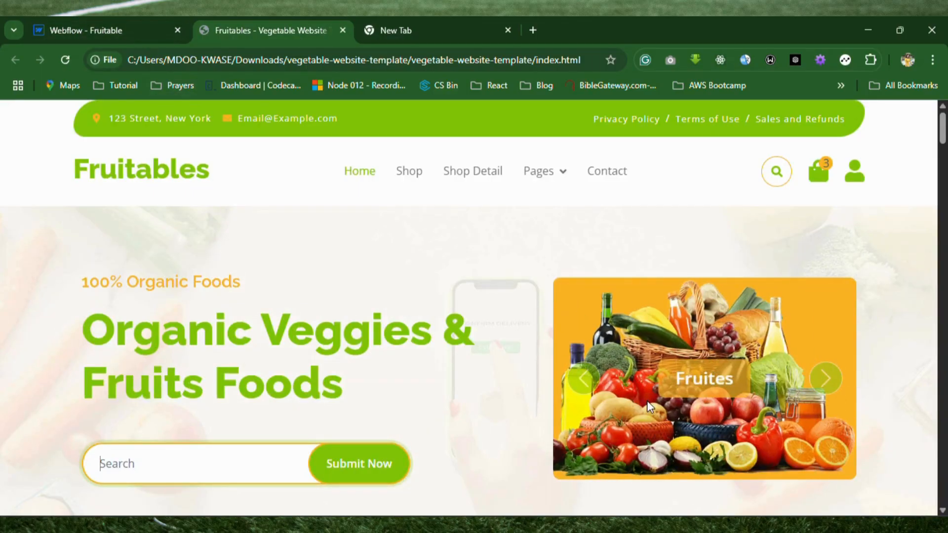
click(831, 390)
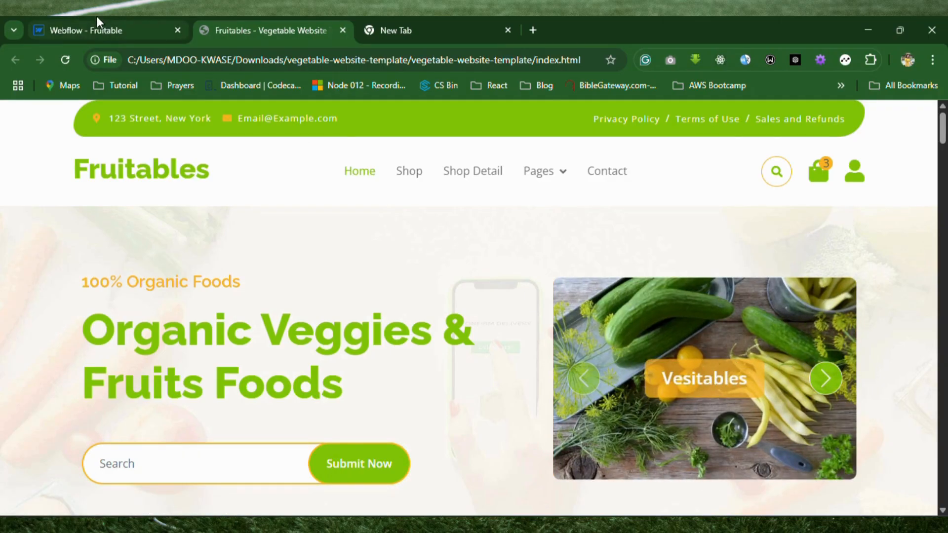
click(103, 32)
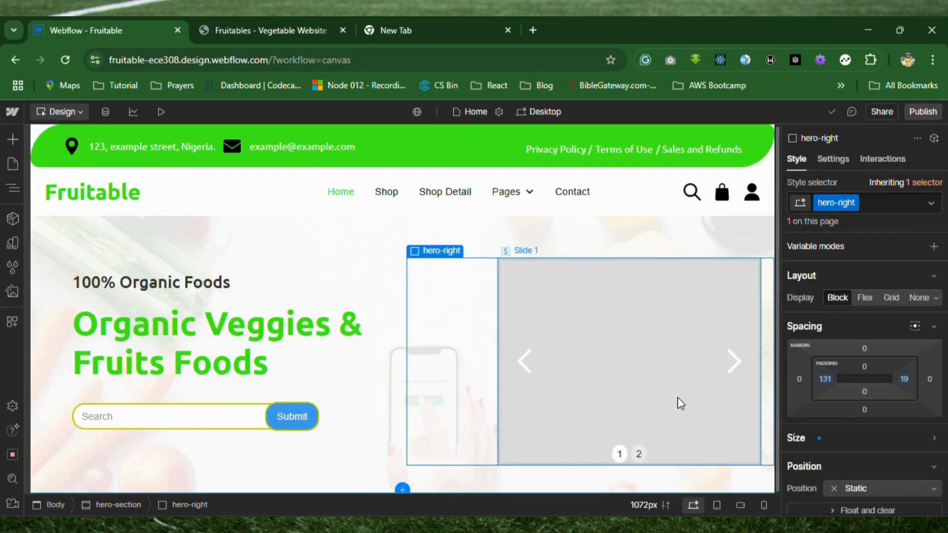
Examine Slide 1's available actions and its slider settings, including animation, repeat, arrow and slide navigation options.
click(702, 390)
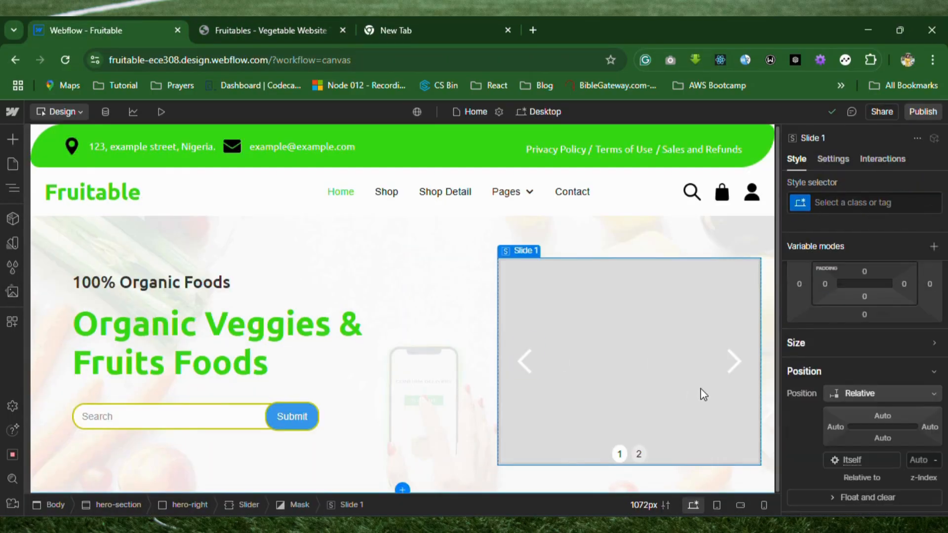
key(d)
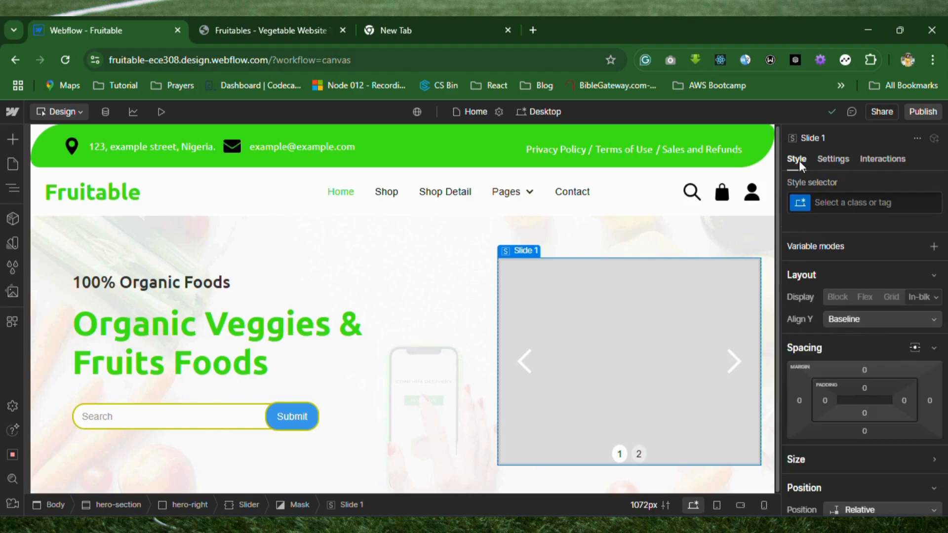
right_click(630, 390)
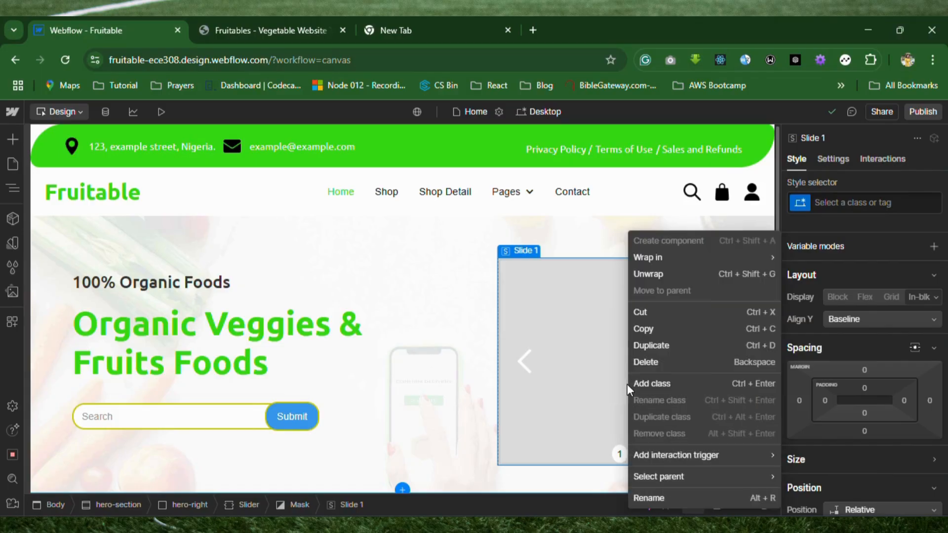
click(571, 402)
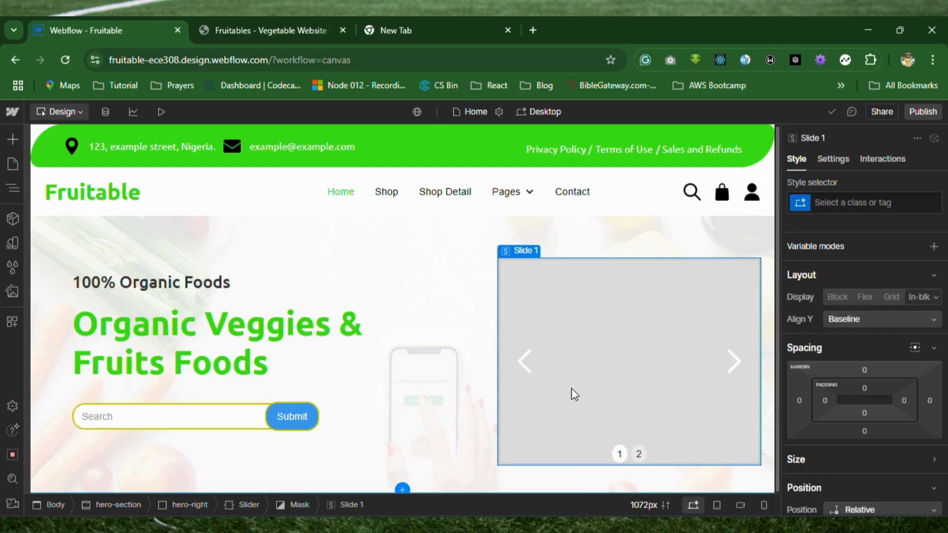
key(d)
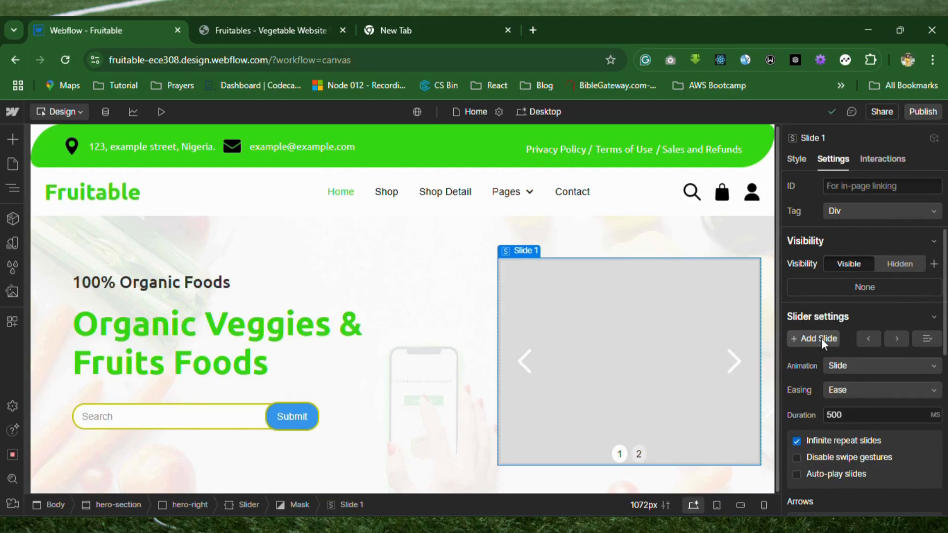
scroll(821, 338, down, 1)
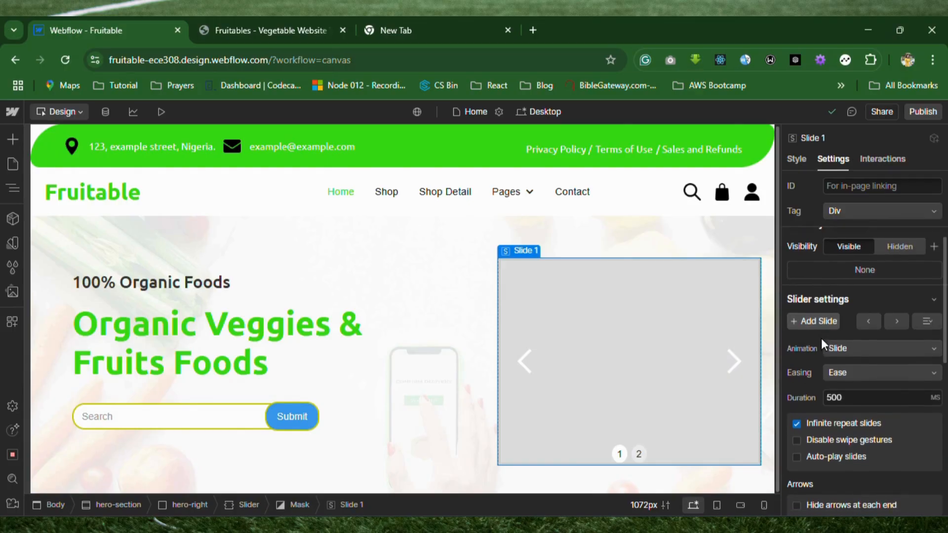
scroll(821, 338, down, 5)
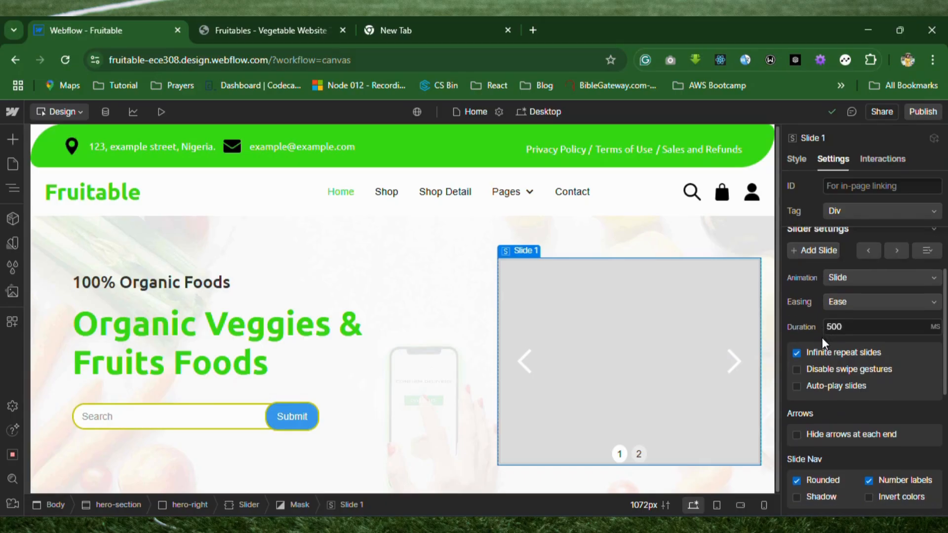
scroll(821, 337, up, 6)
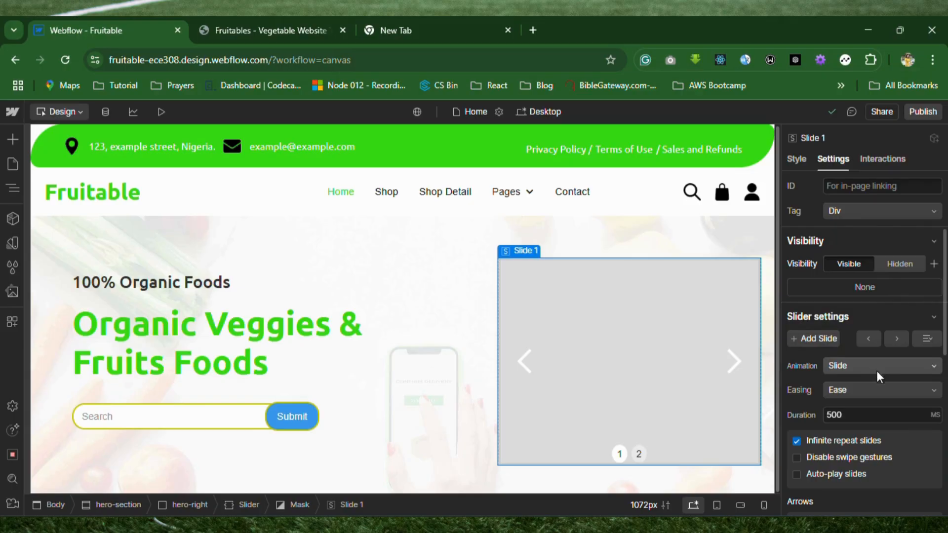
scroll(890, 428, down, 1)
scroll(891, 433, down, 6)
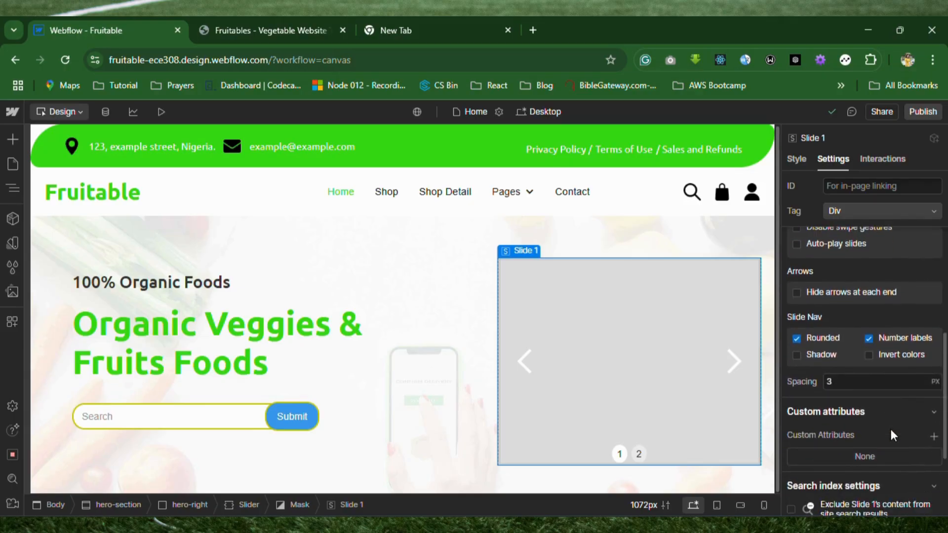
scroll(890, 429, down, 1)
scroll(891, 429, up, 7)
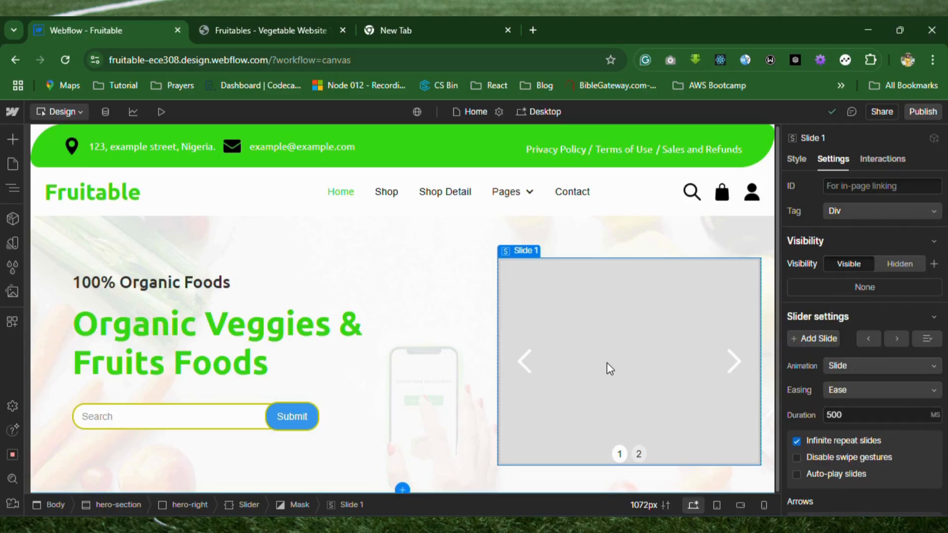
Place the hero-img-1.png asset inside Slide 1 of the hero slider.
click(13, 291)
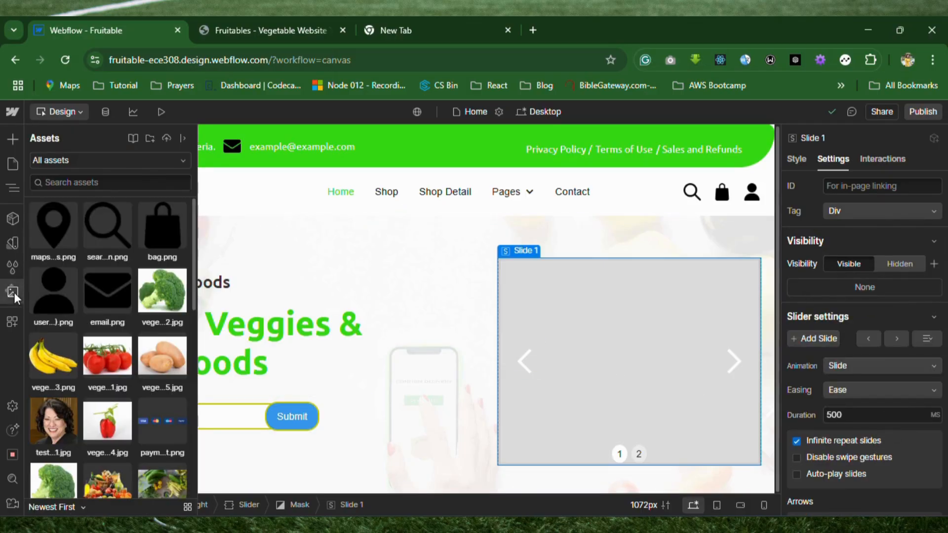
scroll(120, 398, down, 4)
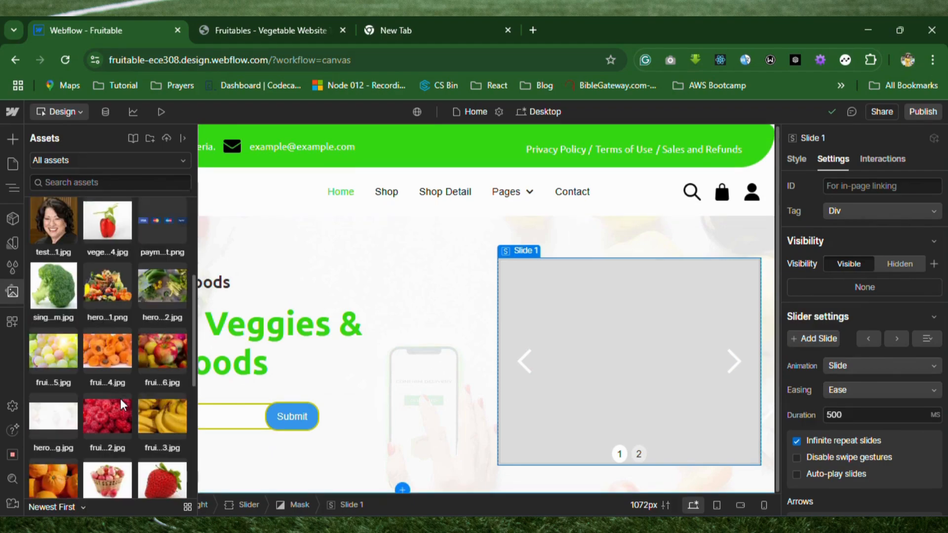
drag(108, 292, 620, 347)
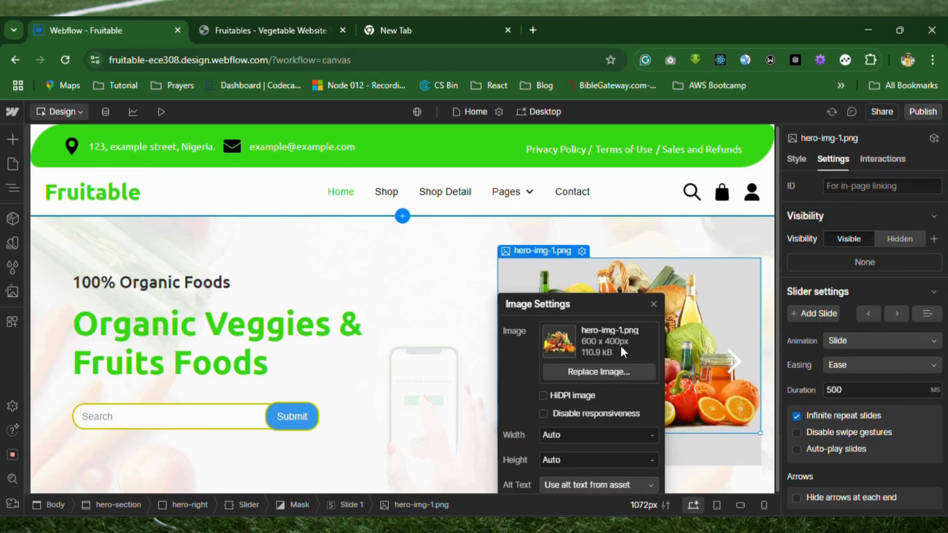
Try to place the hero-img-2.jpg asset on the hero slider's second slide.
click(737, 363)
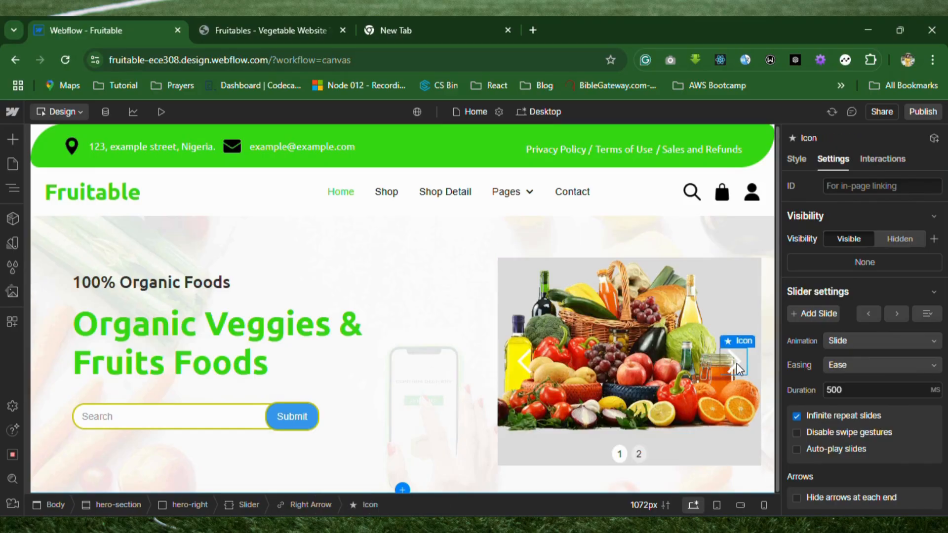
click(639, 454)
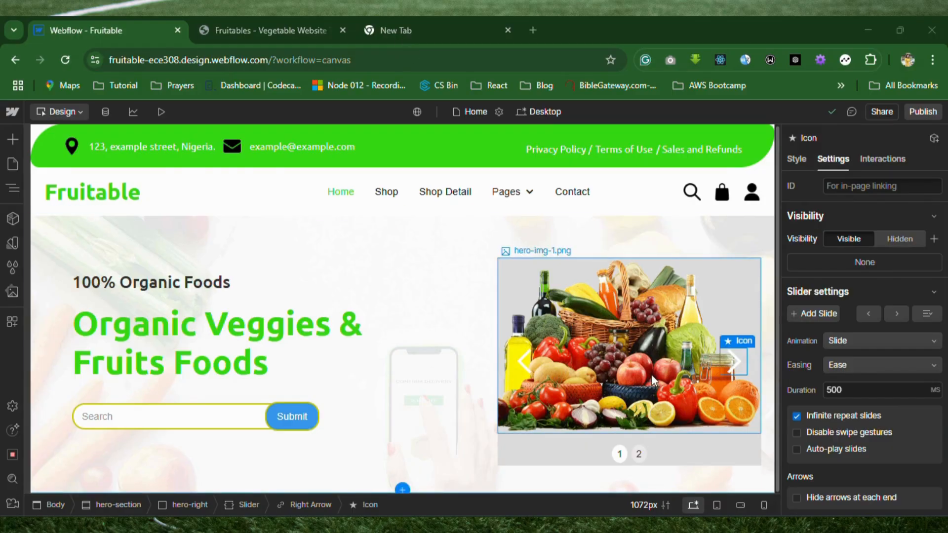
click(900, 317)
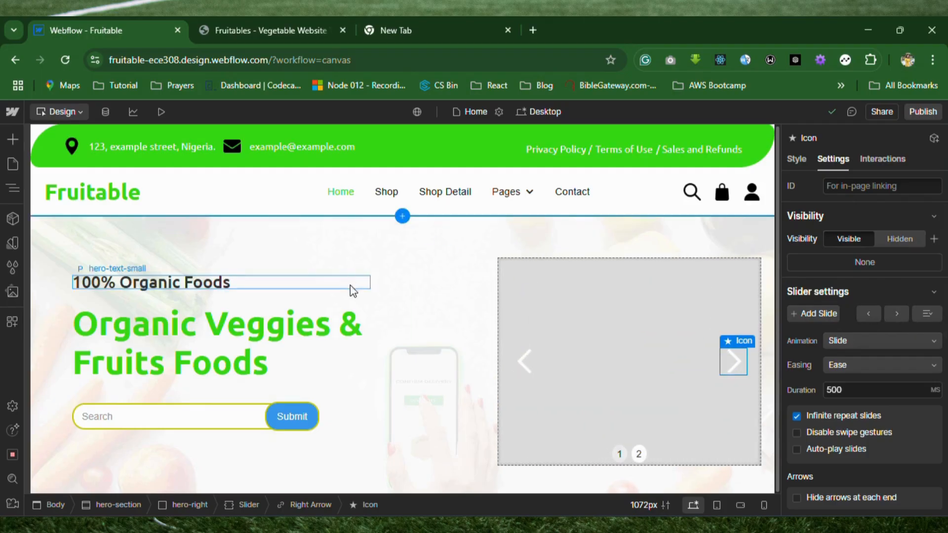
click(13, 293)
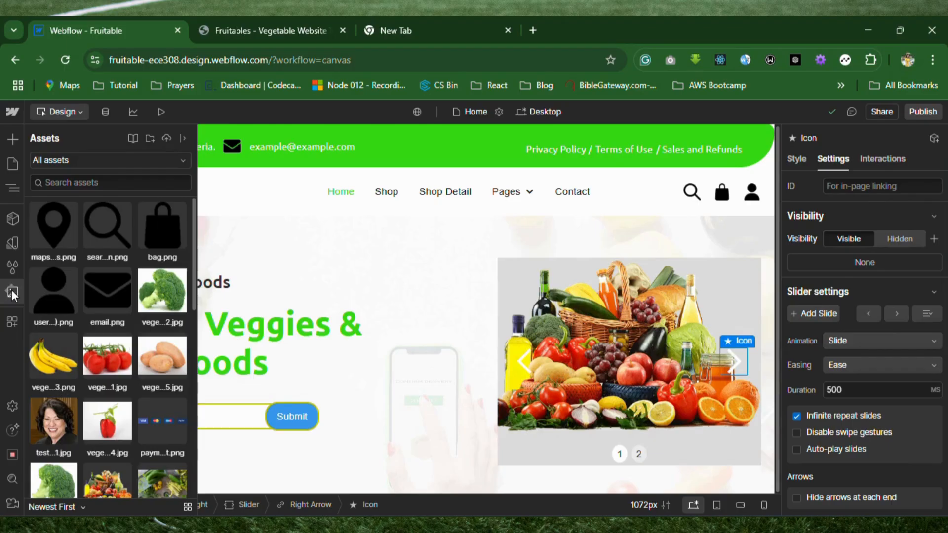
scroll(130, 383, down, 5)
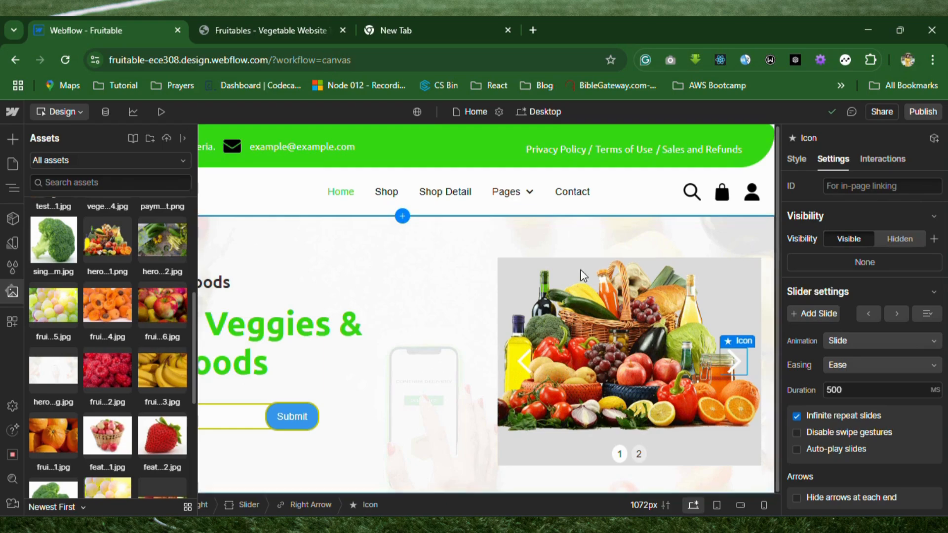
click(894, 313)
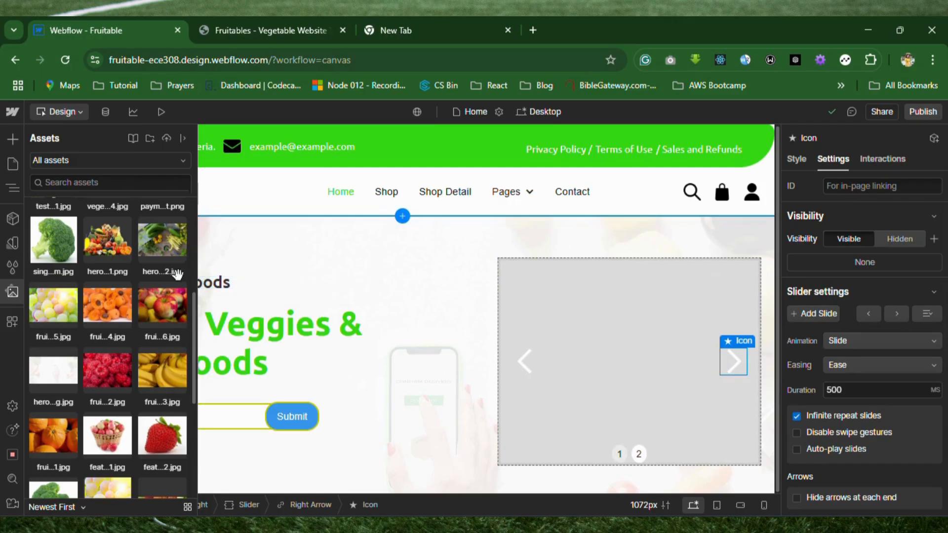
drag(162, 247, 660, 367)
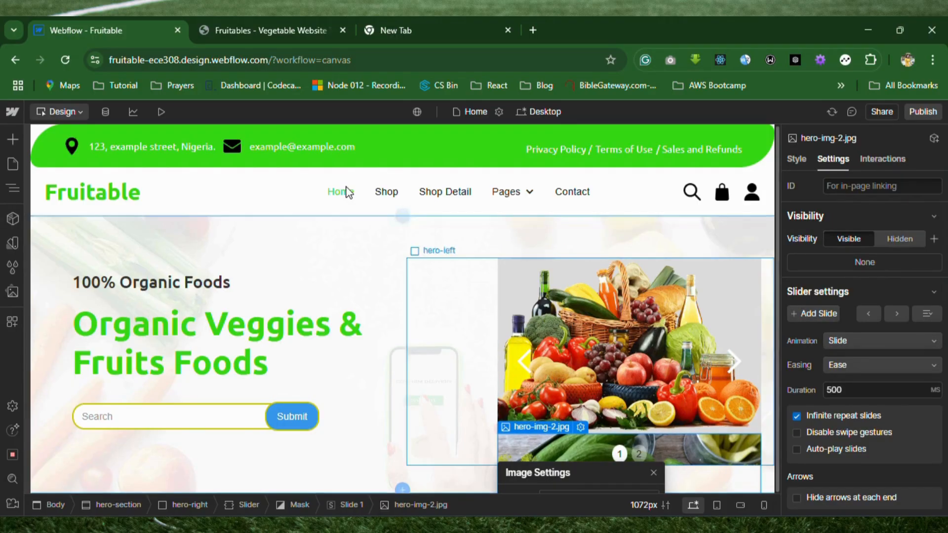
Preview the page, check the hero slider by advancing to its second slide, and return to the design canvas.
click(162, 114)
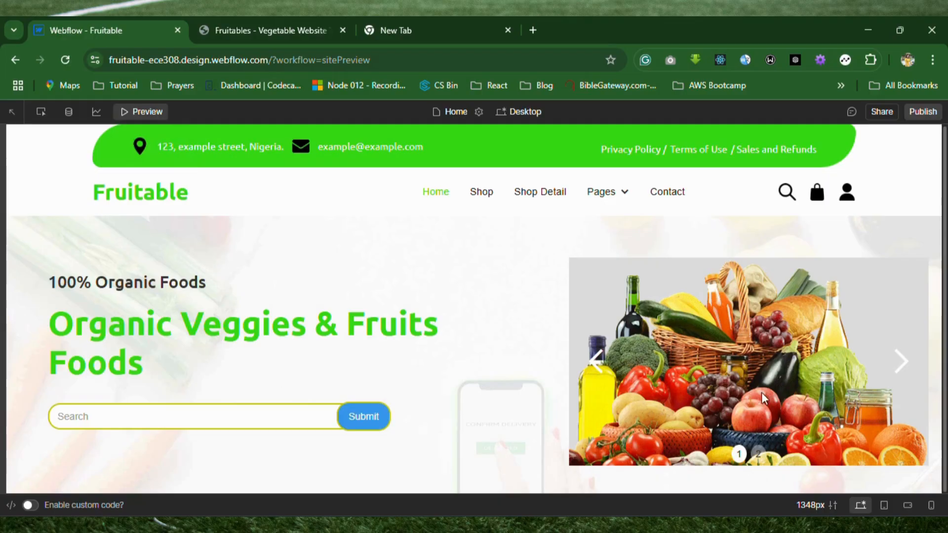
click(906, 364)
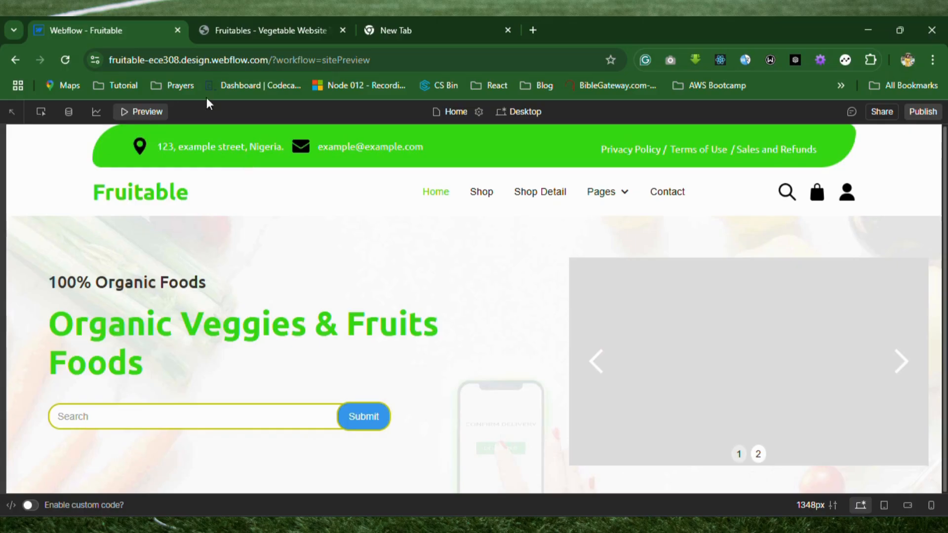
key(alt+Tab)
key(alt+Tab)
click(146, 112)
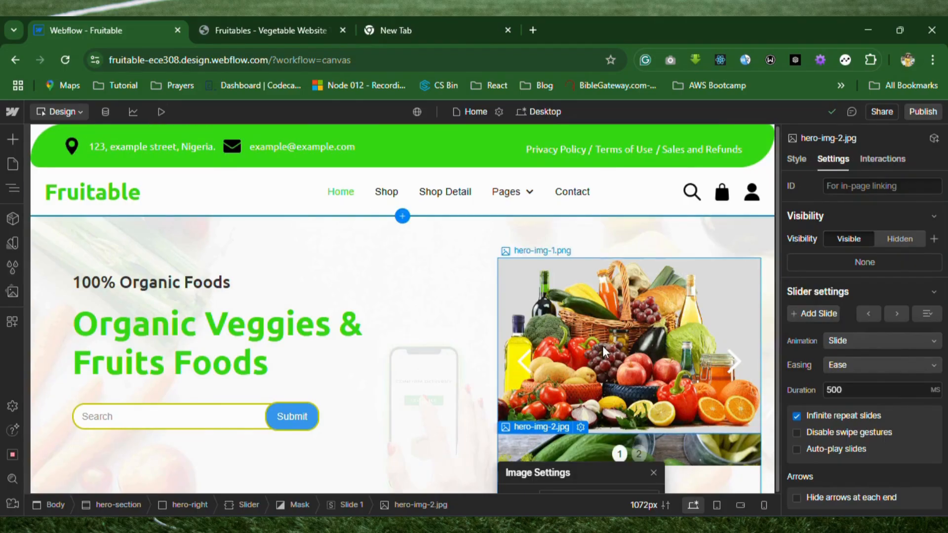
Remove the misplaced hero-img-2.jpg from Slide 1 and advance the hero slider to select Slide 2.
key(Escape)
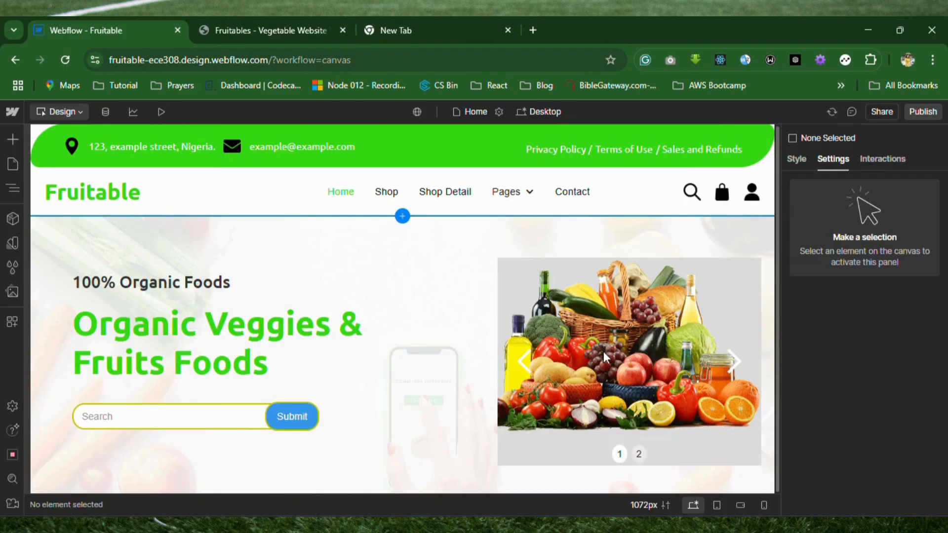
click(642, 455)
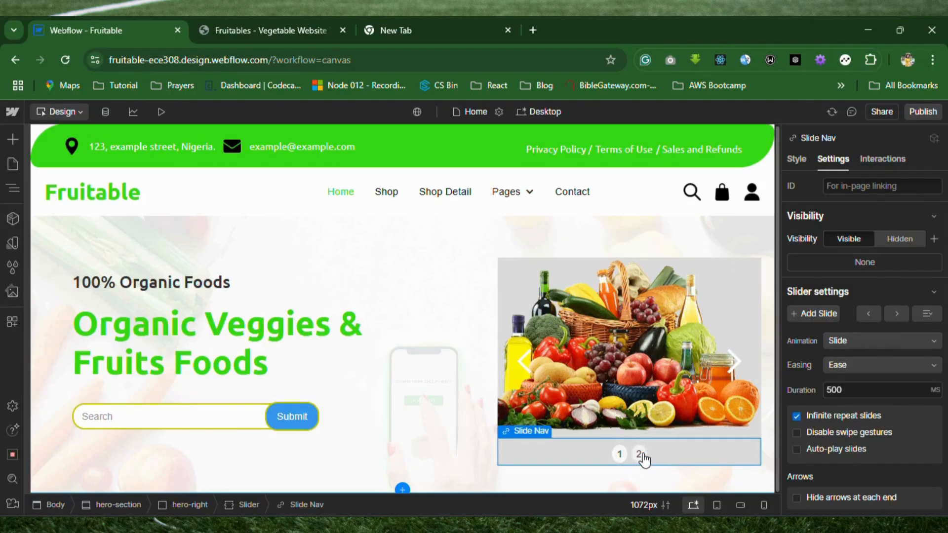
click(897, 313)
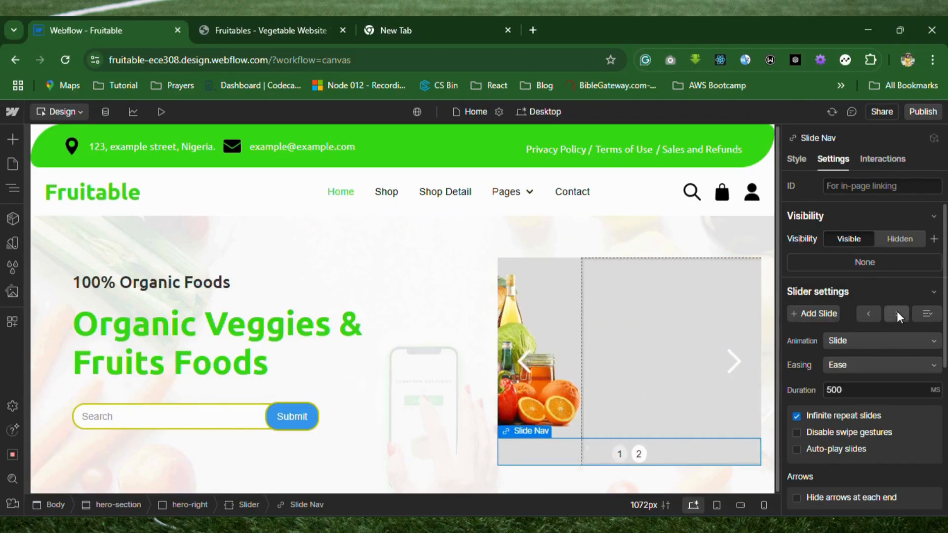
click(653, 357)
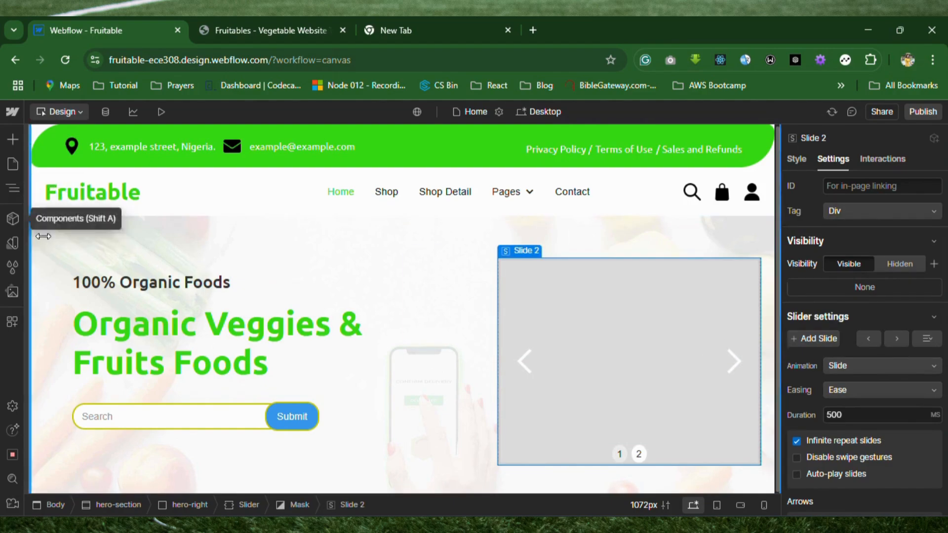
Place the hero-img-2.jpg asset inside Slide 2 of the hero slider, keeping its default image settings.
click(14, 189)
click(12, 292)
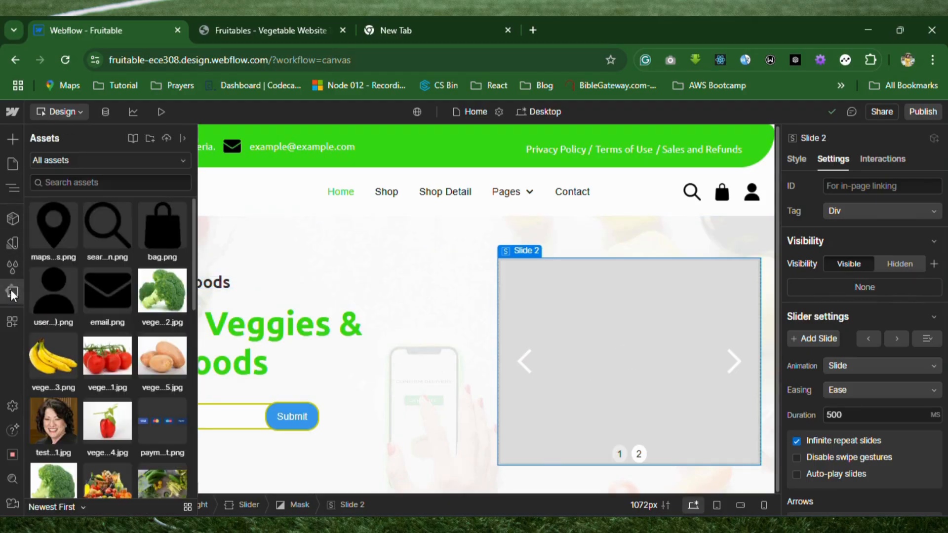
scroll(119, 396, down, 3)
drag(165, 372, 619, 359)
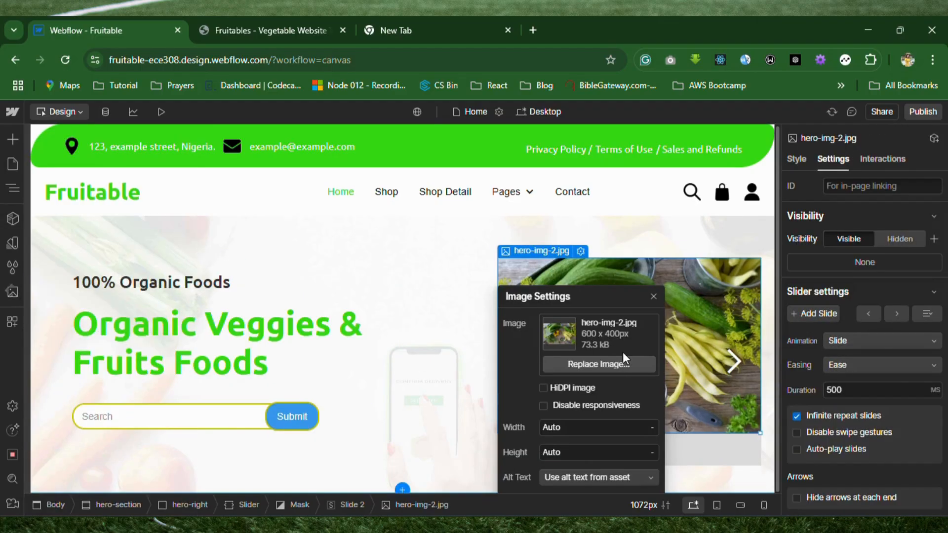
click(681, 336)
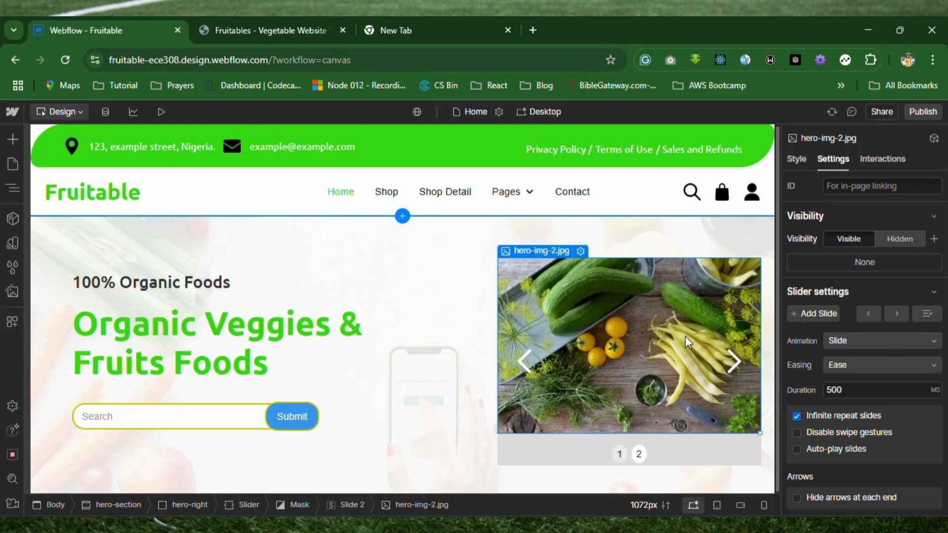
Preview the page, advance the hero slider to its second image, and return to the design canvas.
click(163, 113)
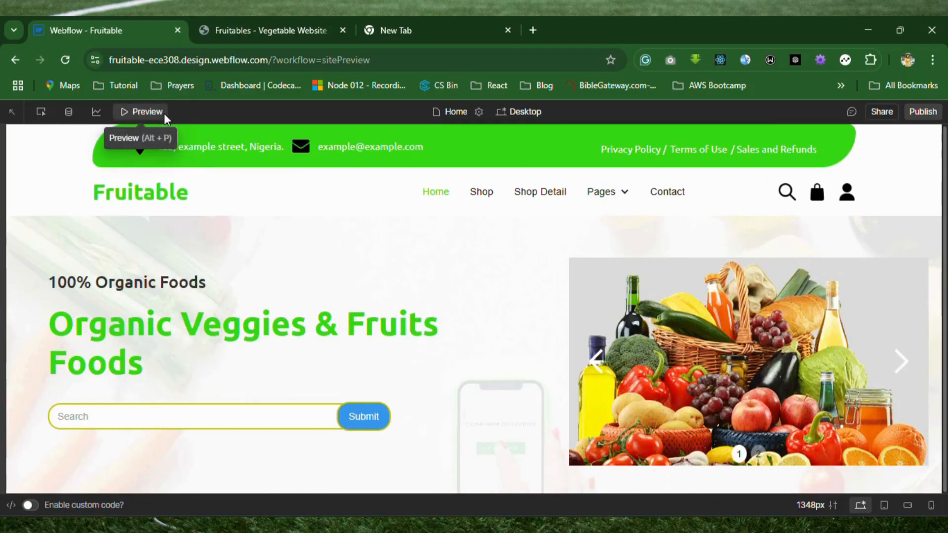
click(902, 364)
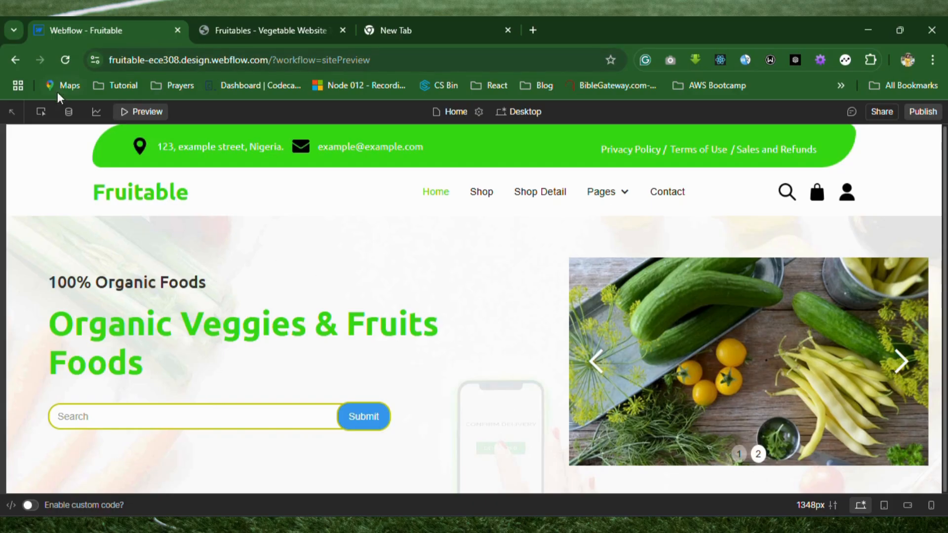
click(147, 112)
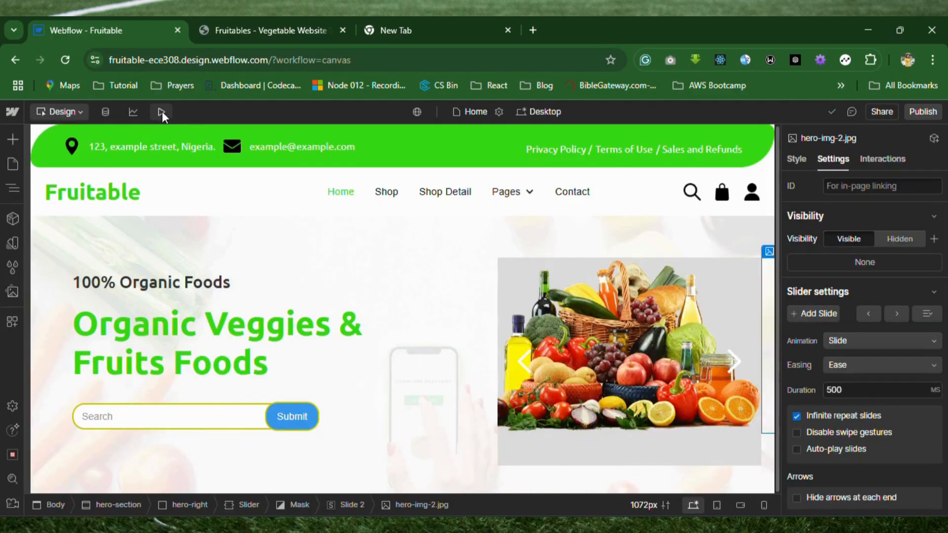
Compare the hero section with the Fruitables template, then preview the Webflow page once more.
click(260, 31)
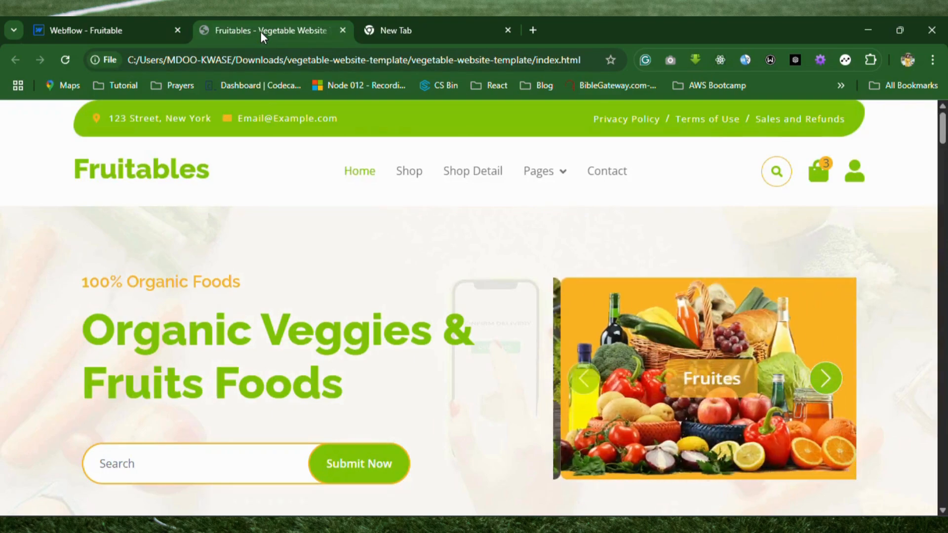
click(124, 32)
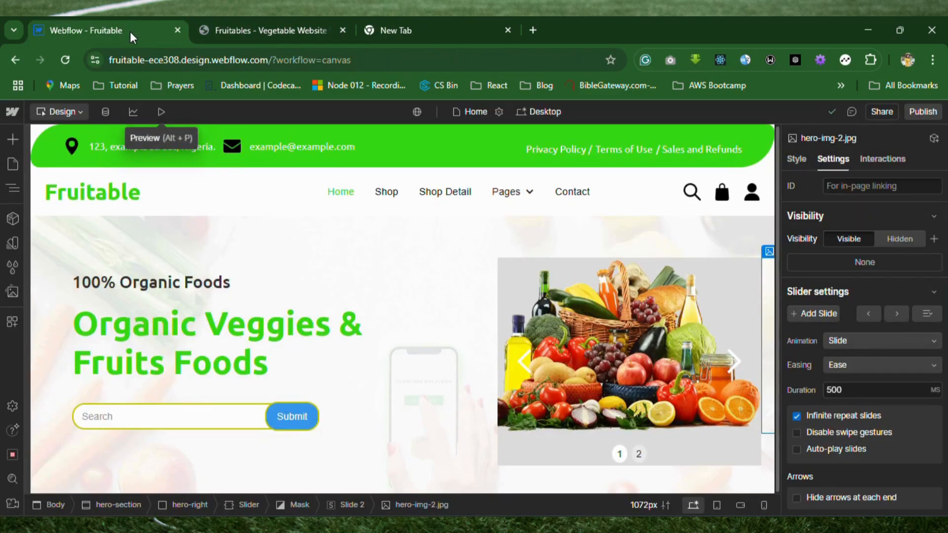
click(160, 112)
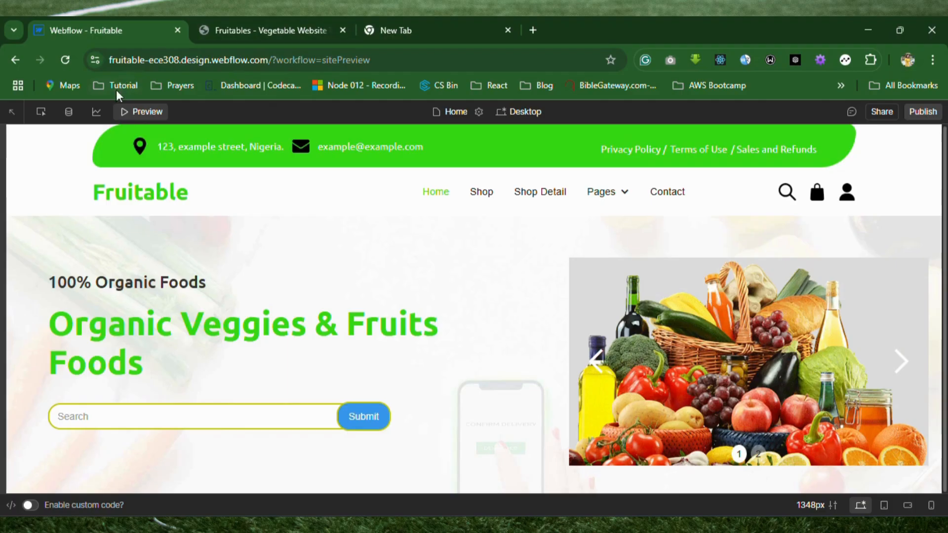
click(139, 116)
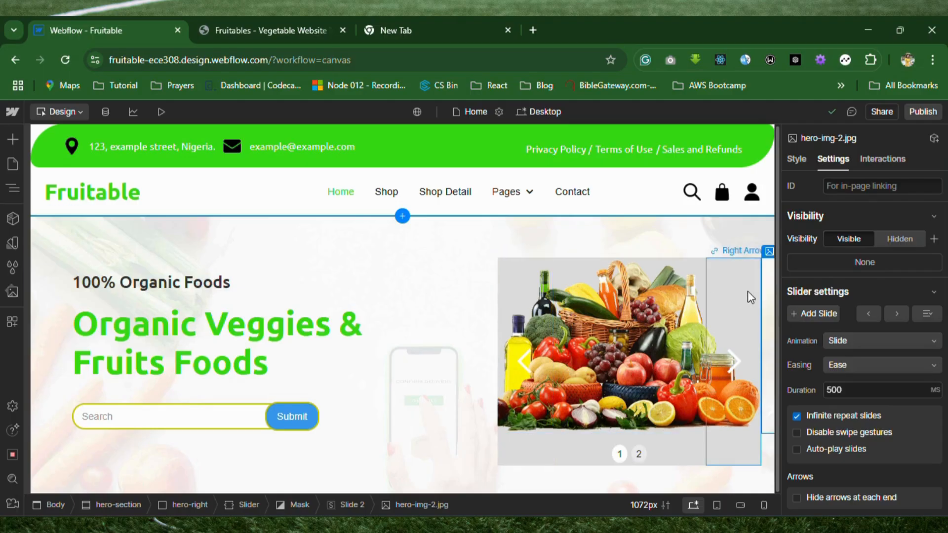
Set the right padding of the hero-right block to 54.
mouse_move(770, 262)
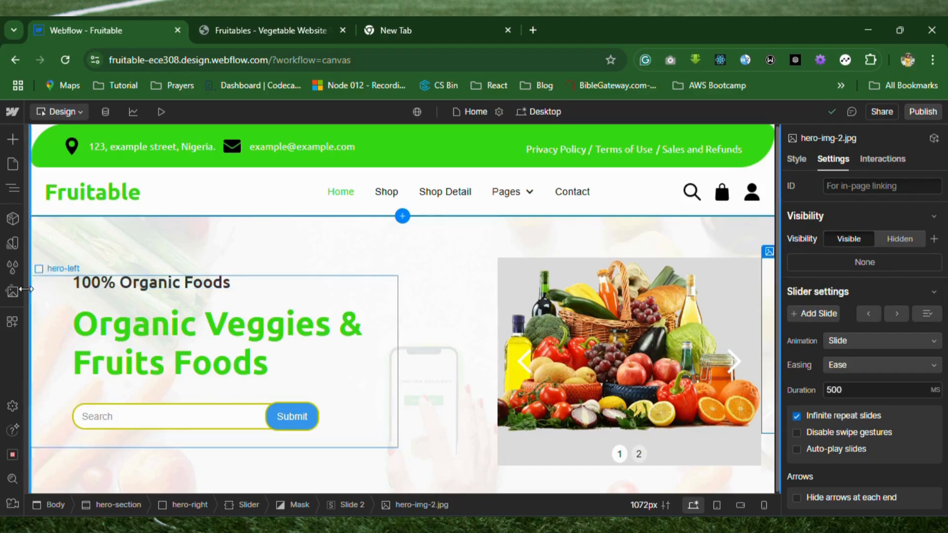
click(16, 187)
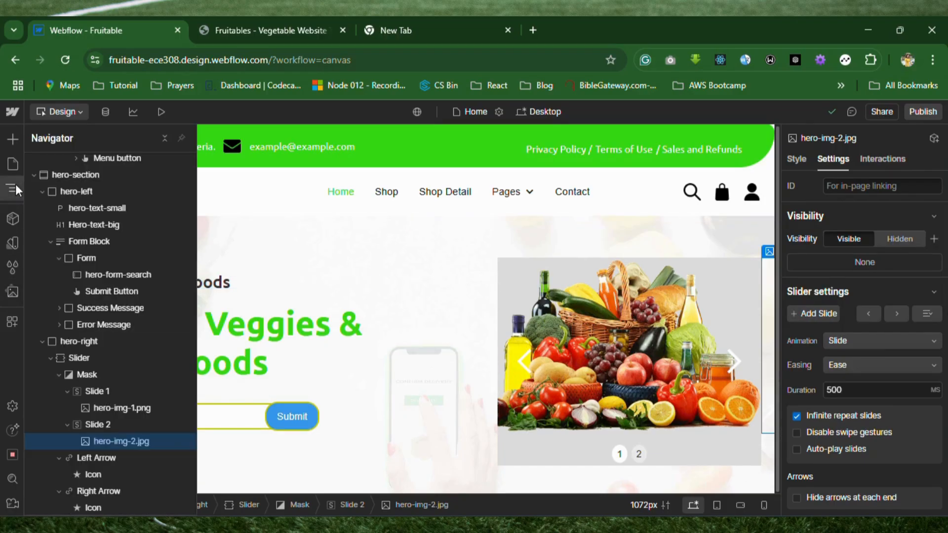
scroll(141, 445, down, 1)
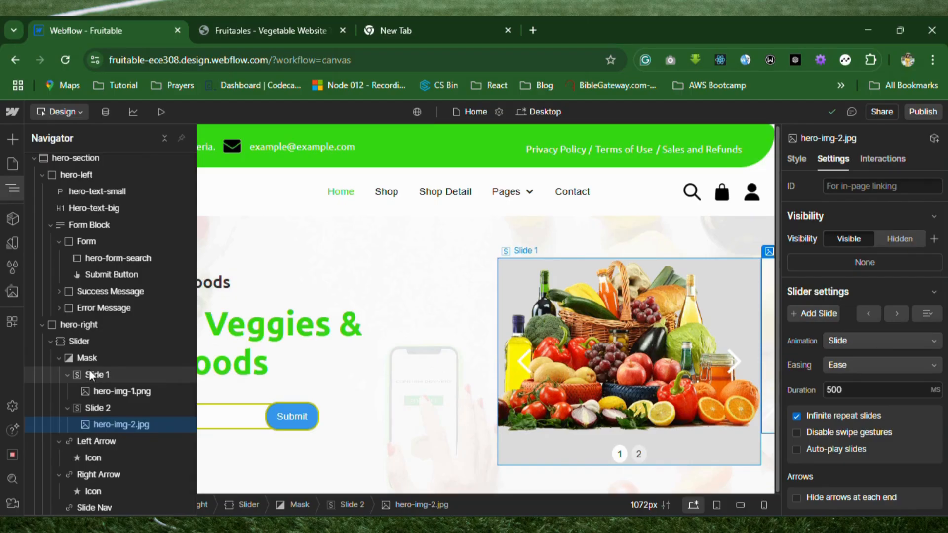
click(86, 344)
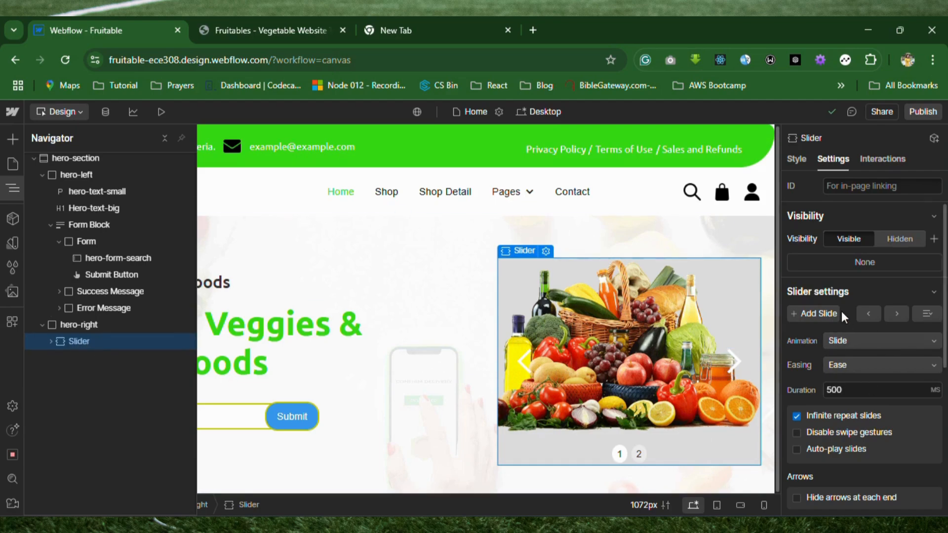
click(799, 158)
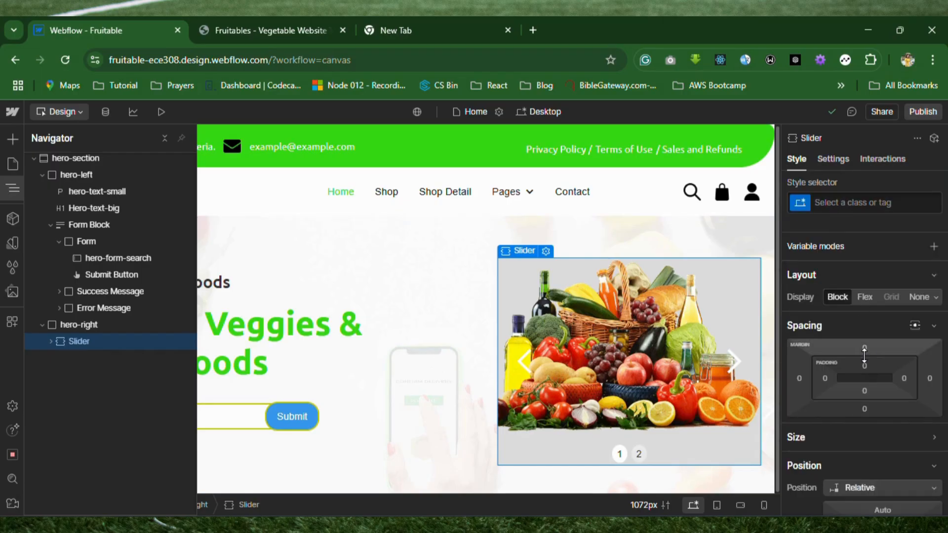
click(94, 326)
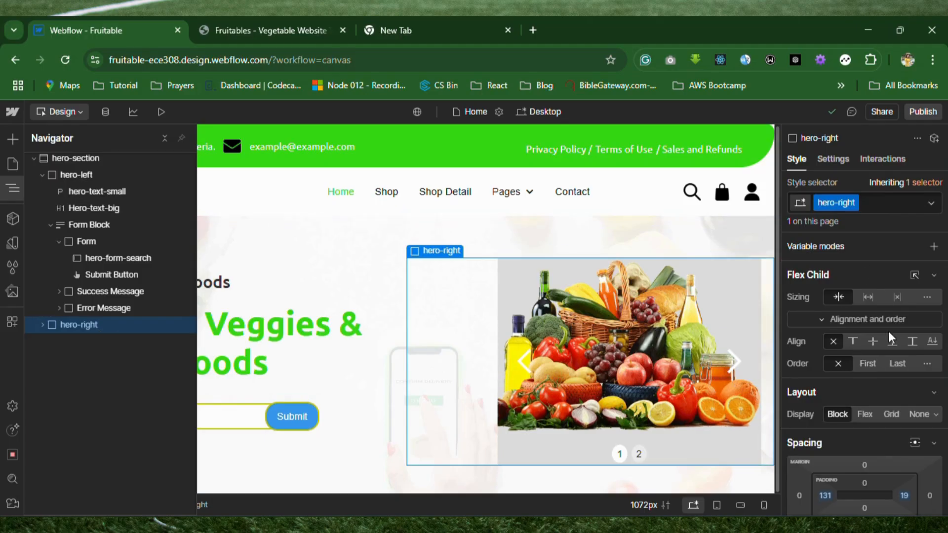
scroll(871, 274, down, 3)
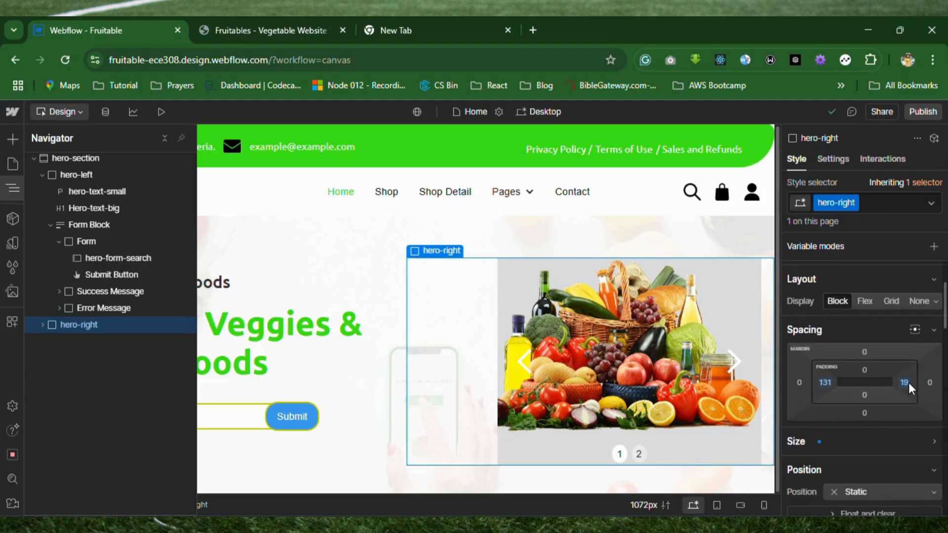
drag(903, 386, 888, 387)
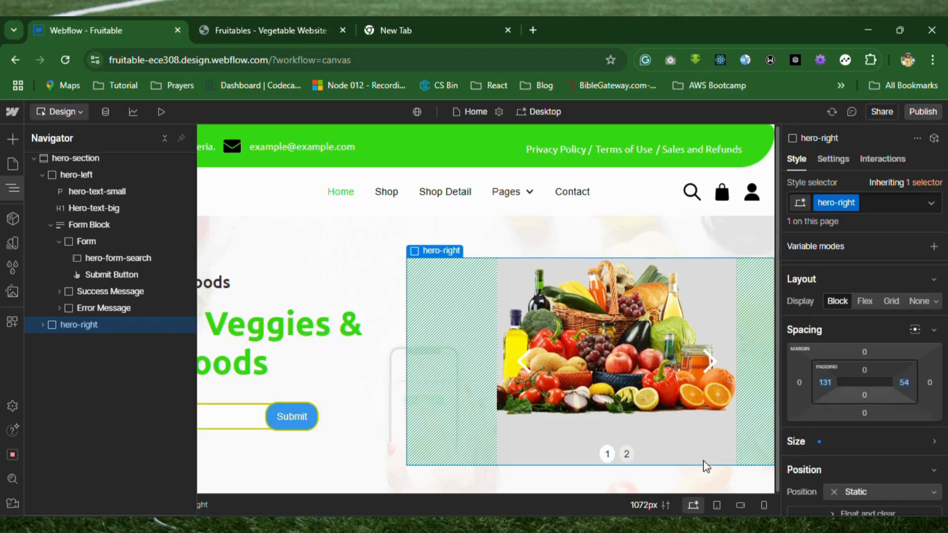
Preview the page to check the hero section's spacing, and return to the design canvas.
click(160, 113)
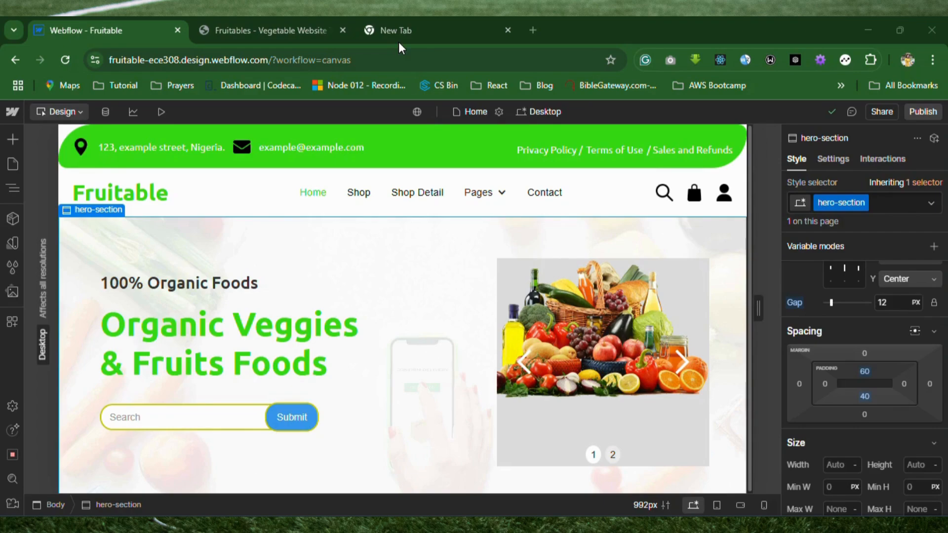
click(160, 112)
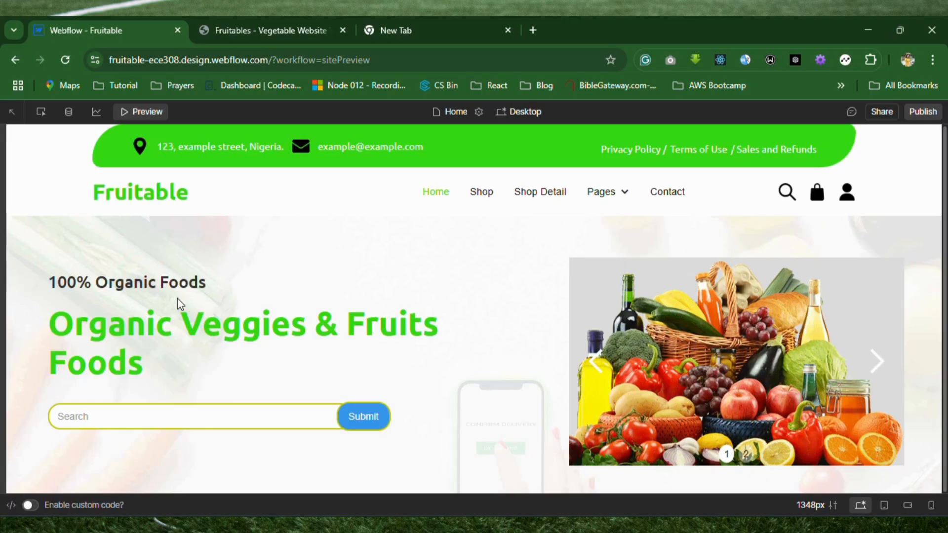
click(147, 112)
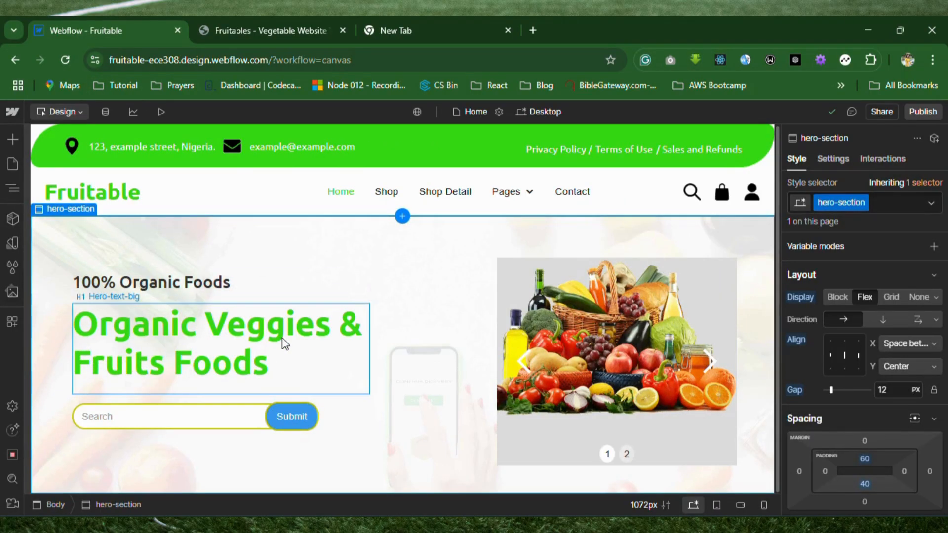
Add a Container as the first child of hero-section and set hero-section's display to Block.
click(13, 139)
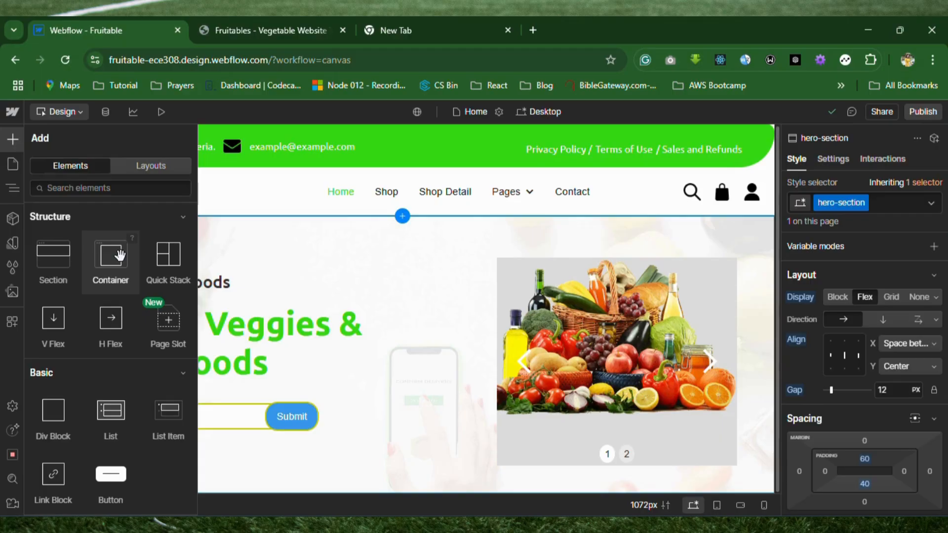
drag(120, 255, 39, 269)
click(19, 185)
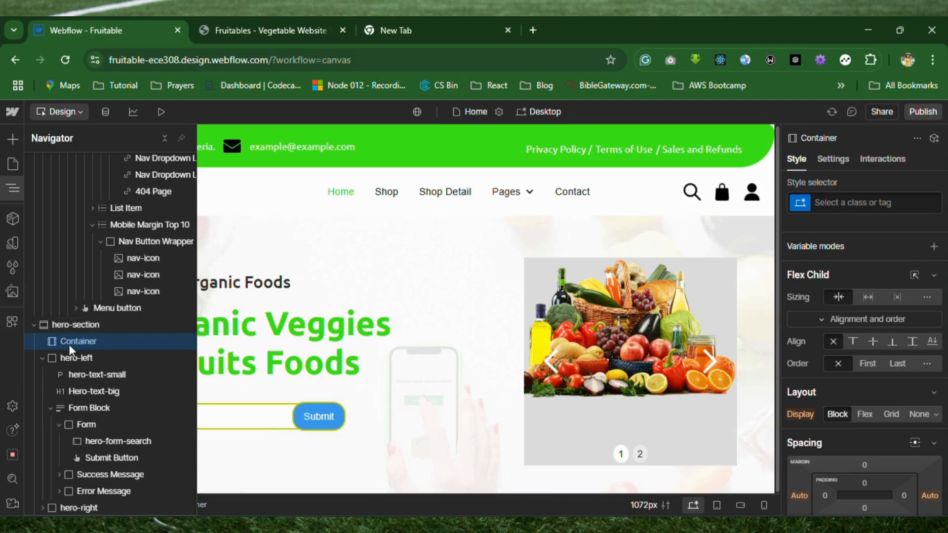
double_click(85, 323)
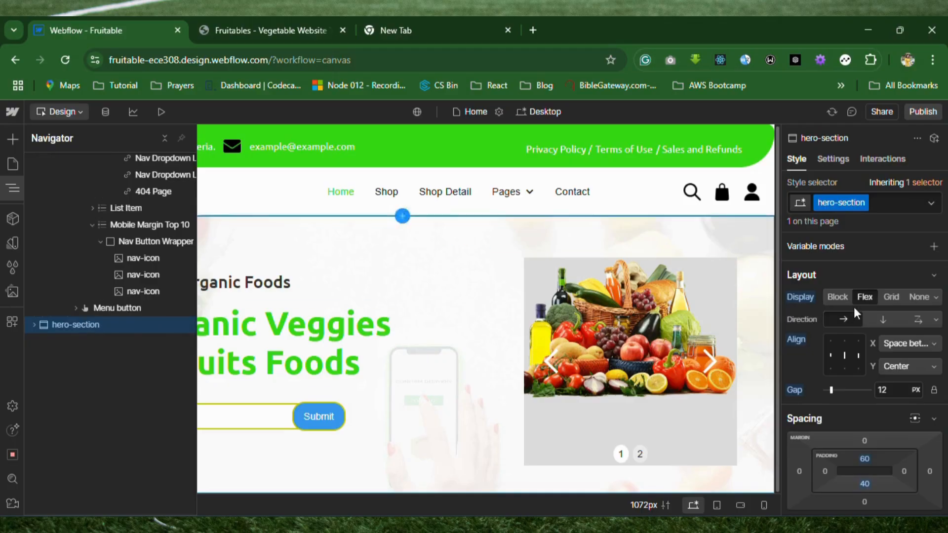
click(839, 297)
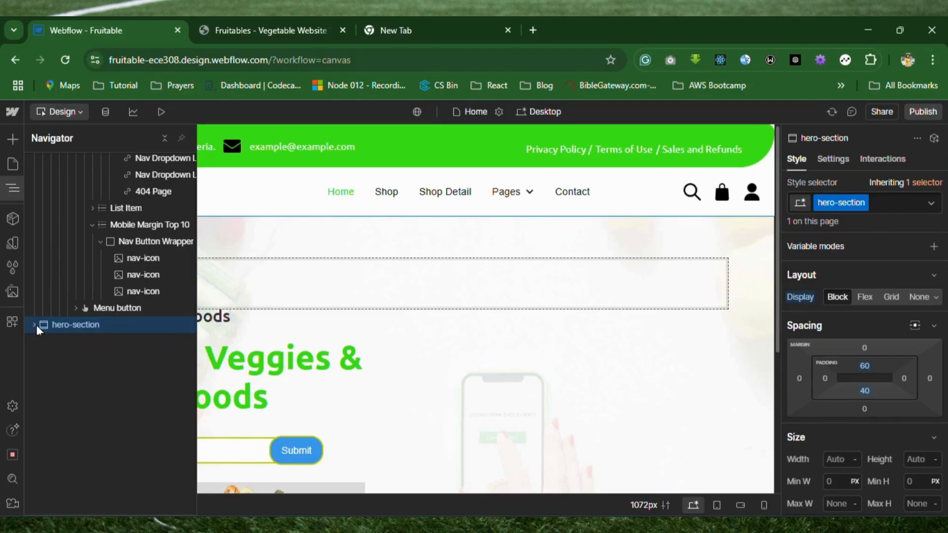
Nest hero-left and hero-right inside the new Container, with hero-left first, and select the Container.
click(331, 379)
click(331, 379)
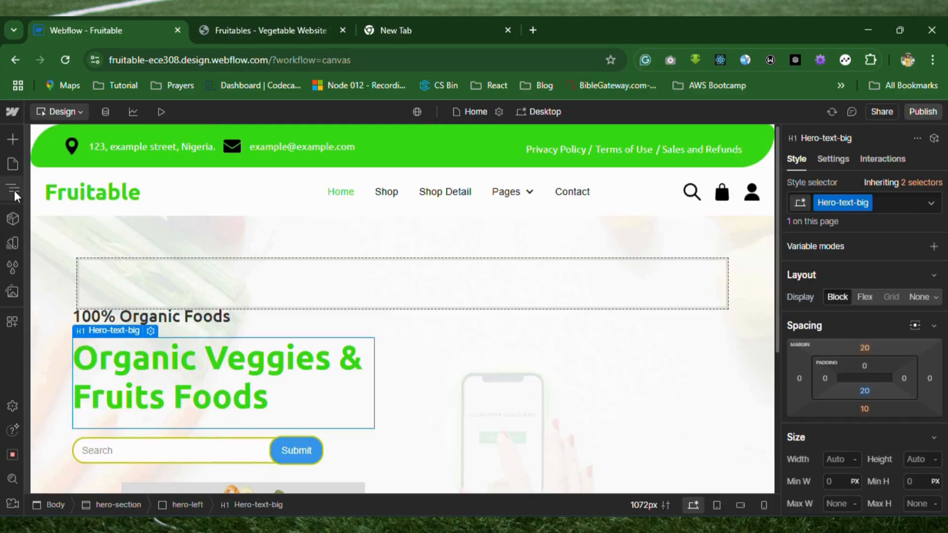
click(14, 190)
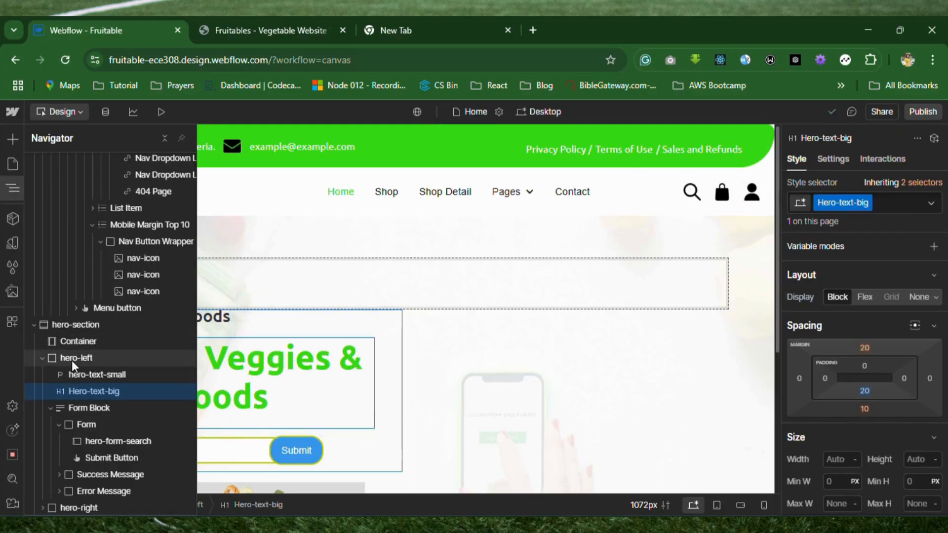
drag(73, 359, 168, 357)
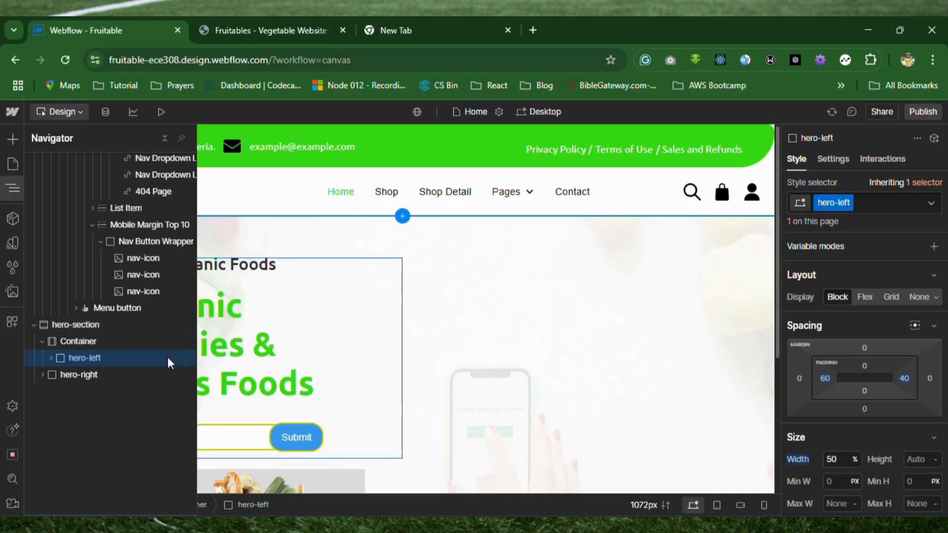
drag(103, 371, 107, 316)
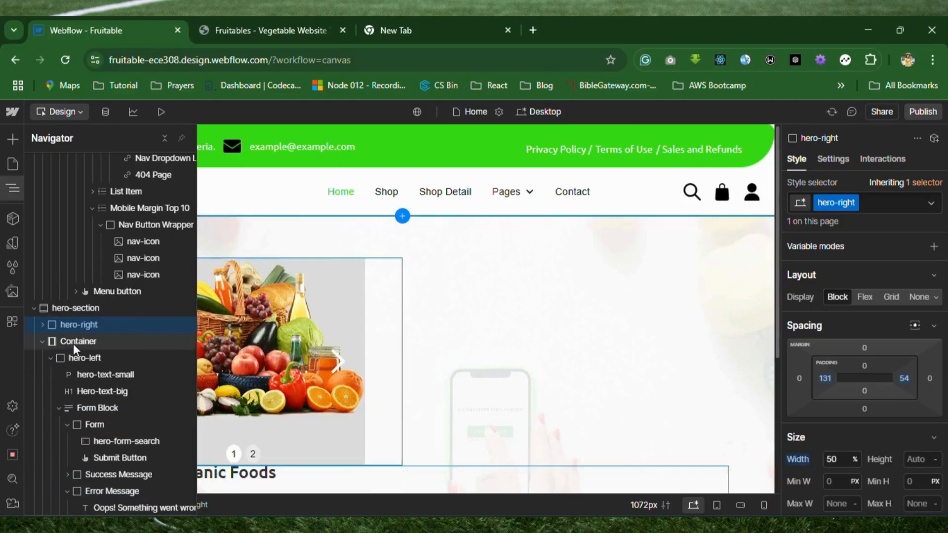
click(49, 356)
mouse_move(70, 326)
mouse_down()
mouse_move(66, 357)
mouse_move(68, 325)
mouse_up()
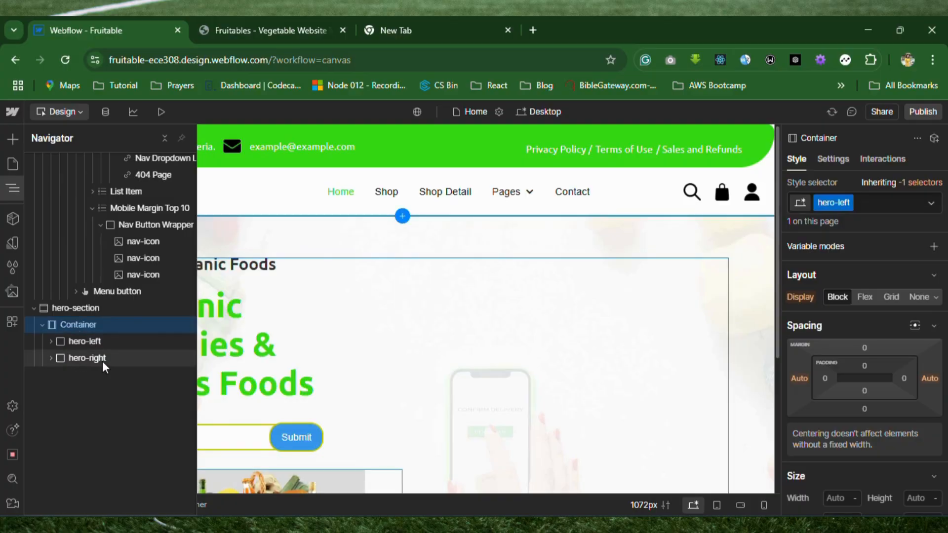
click(96, 326)
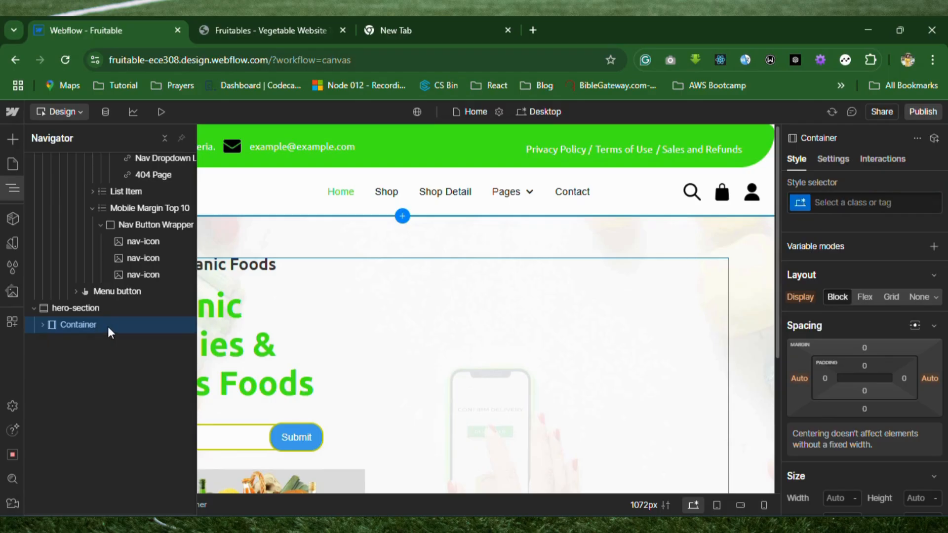
Set the Container's display to Flex, with children aligned Space between horizontally and Center vertically.
click(874, 294)
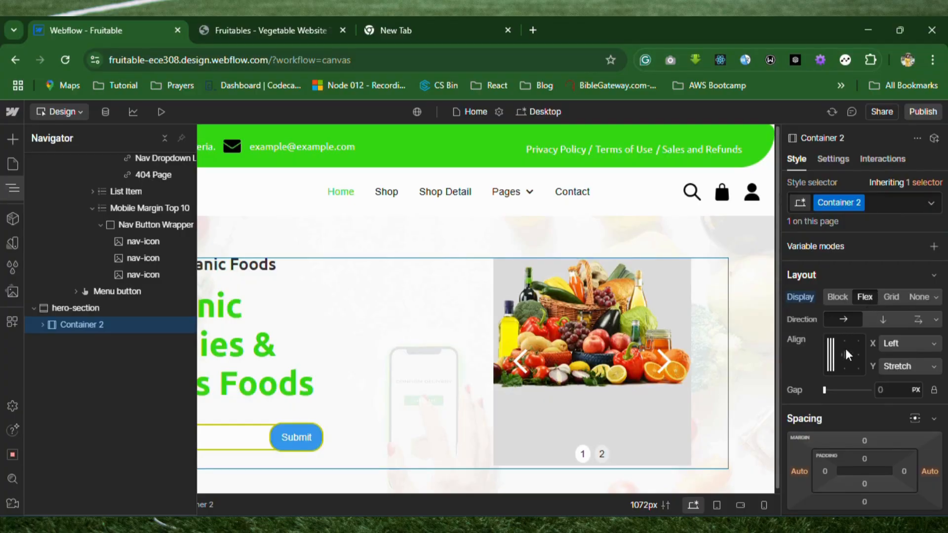
click(916, 345)
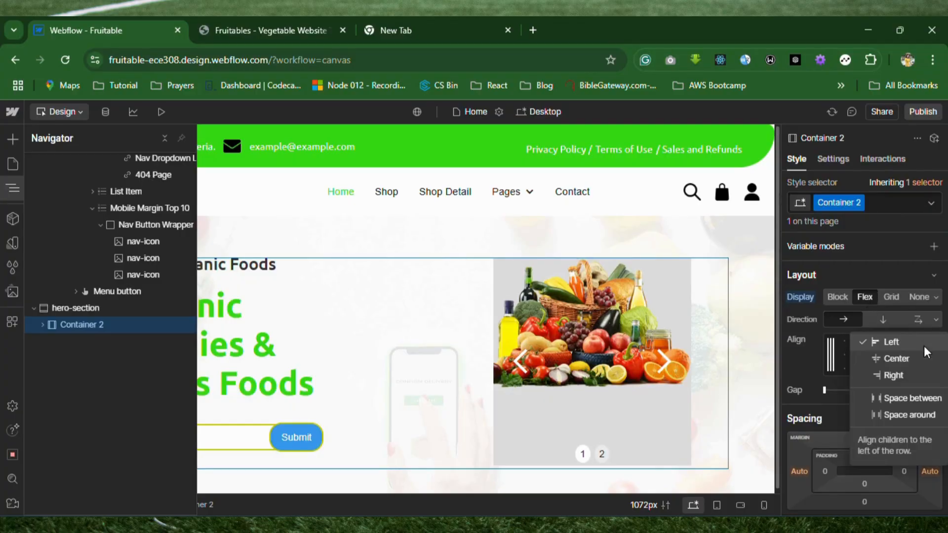
click(914, 395)
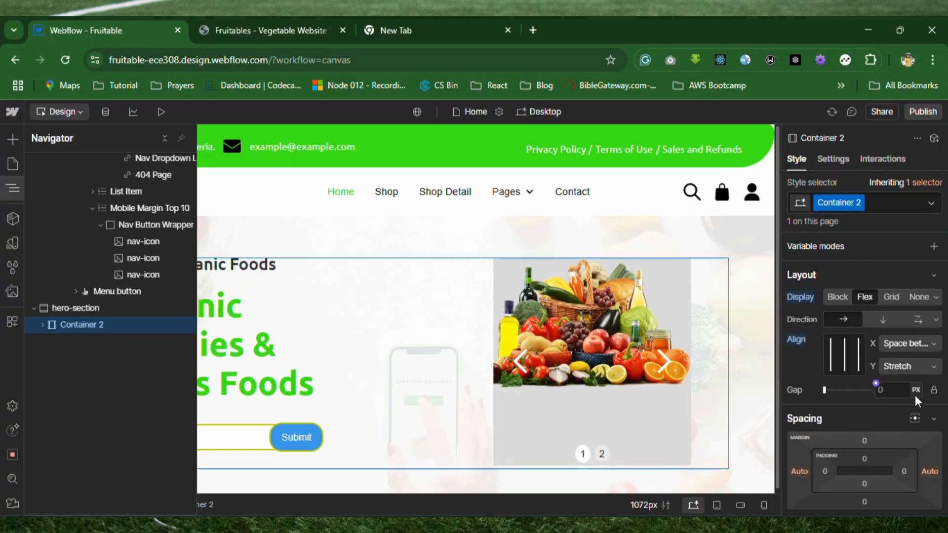
click(913, 365)
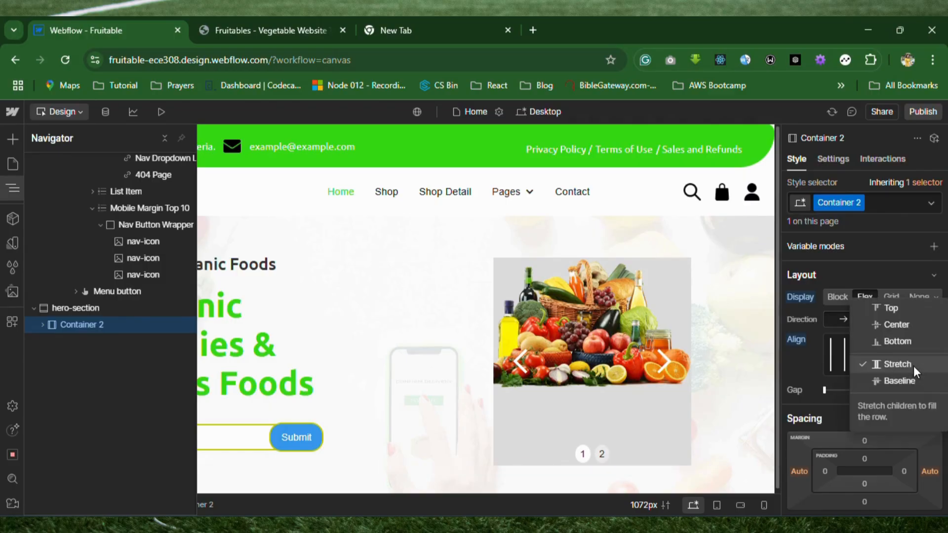
click(904, 323)
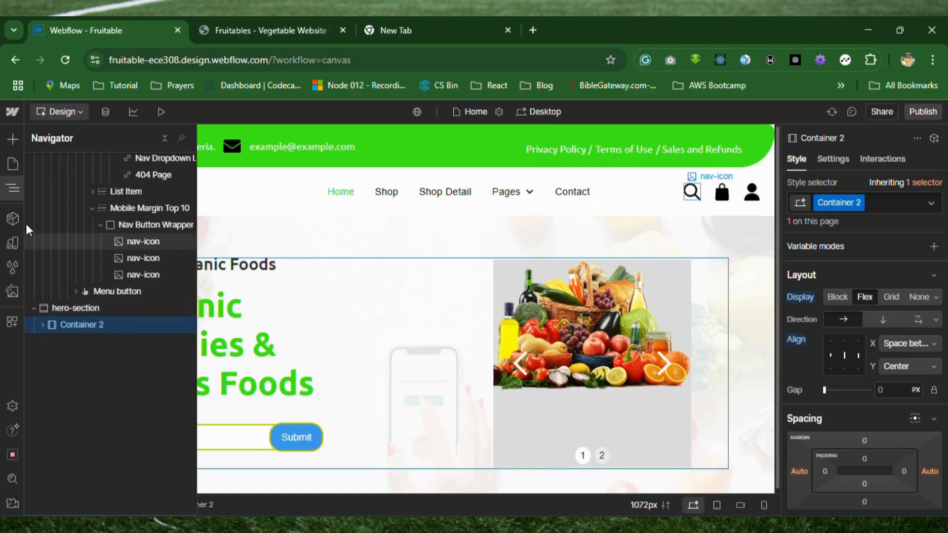
Preview the page to check the container-based hero layout, and return to the design canvas.
click(12, 189)
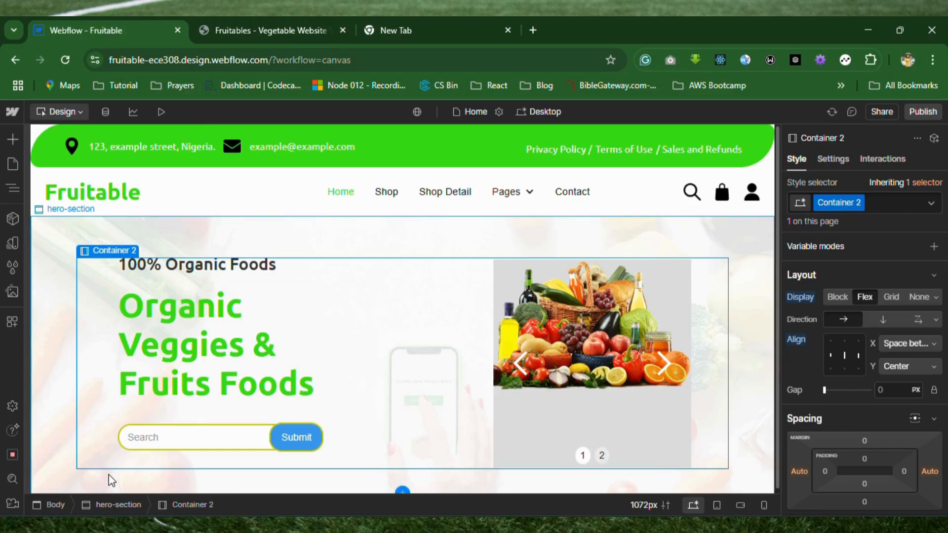
click(159, 112)
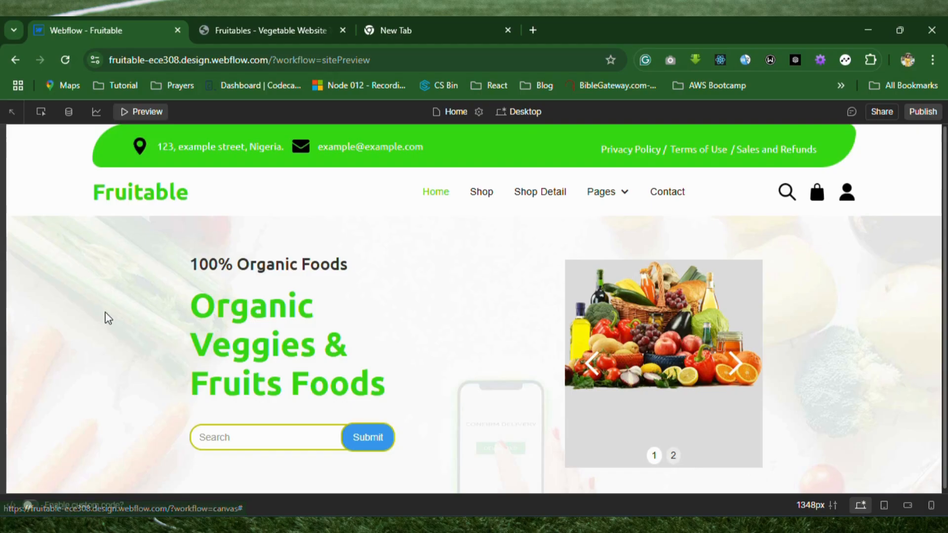
click(146, 111)
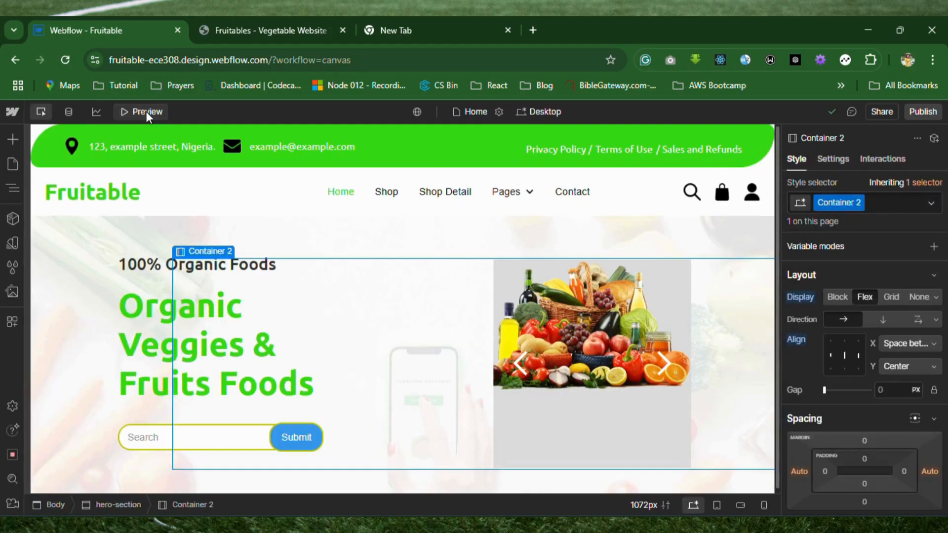
Set the hero container's display back to Block and remove its Container 2 class.
click(20, 186)
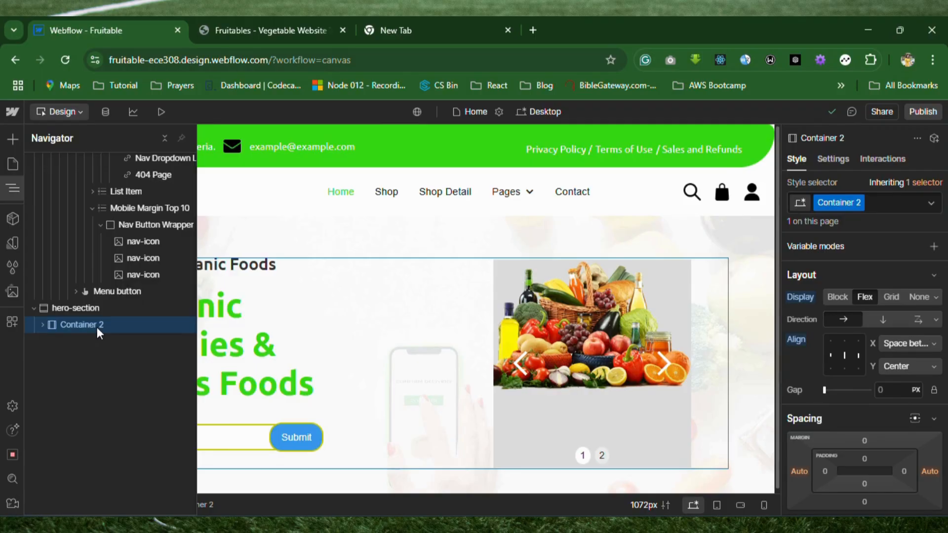
click(838, 298)
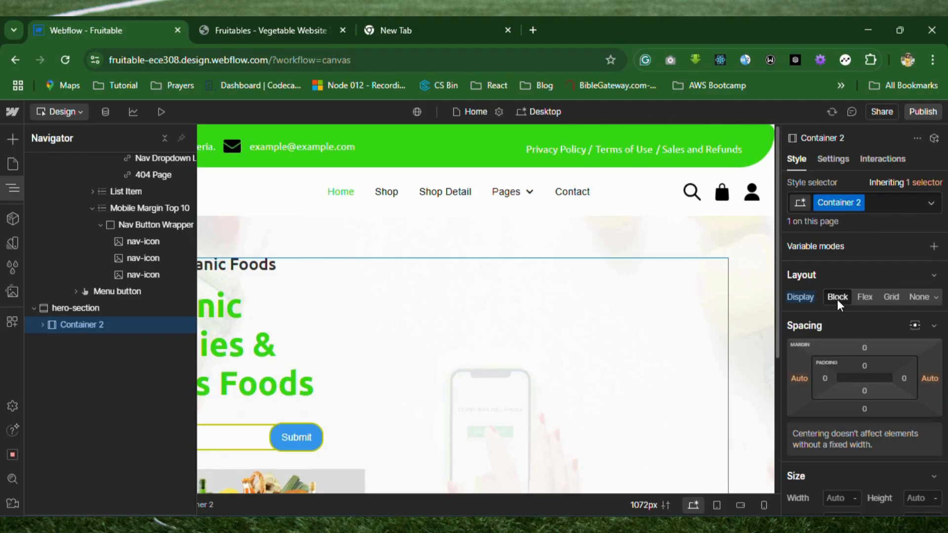
click(861, 203)
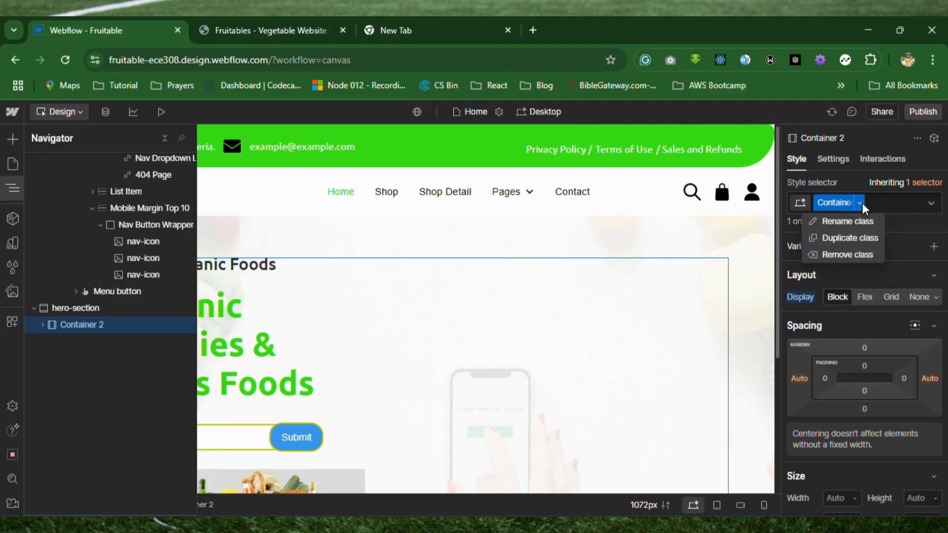
click(848, 255)
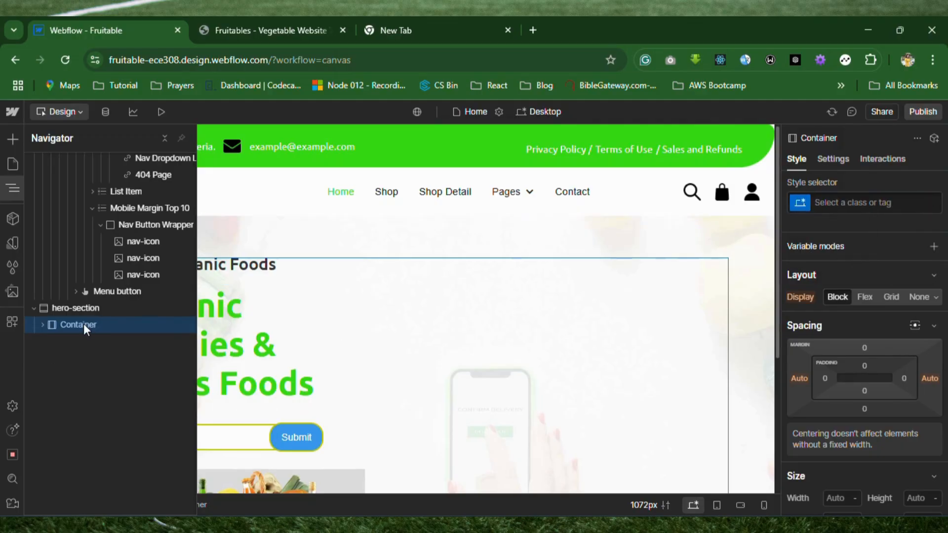
Create and apply a new class named hero-wrapper to the Container inside hero-section.
click(854, 204)
text(hero)
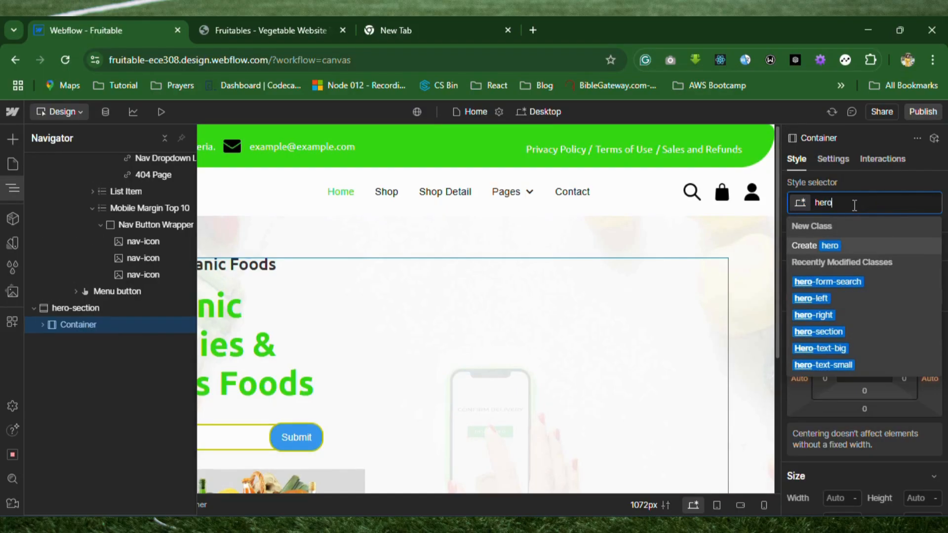
text(-containe)
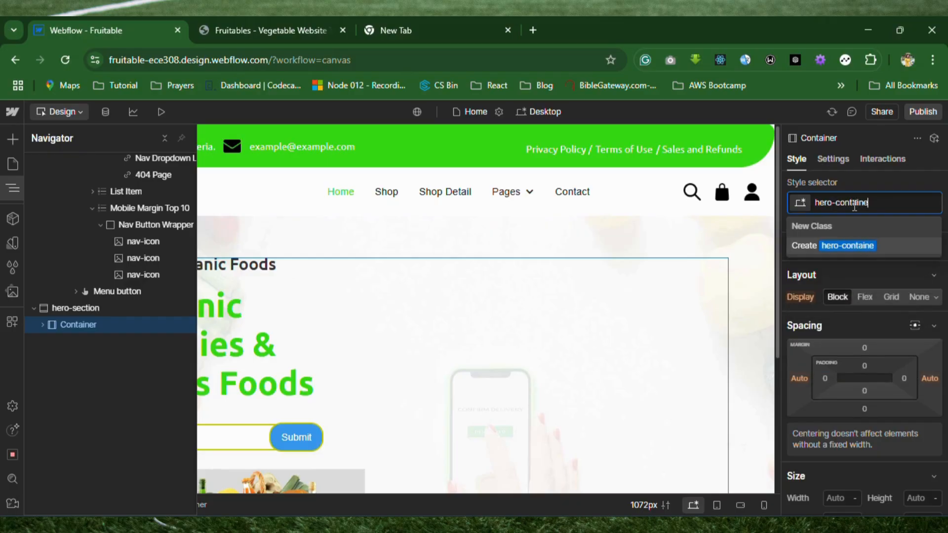
key(BackSpace)
key(BackSpace)
key(BackSpace)
key(BackSpace)
key(BackSpace)
key(BackSpace)
key(BackSpace)
key(BackSpace)
text(wrapper)
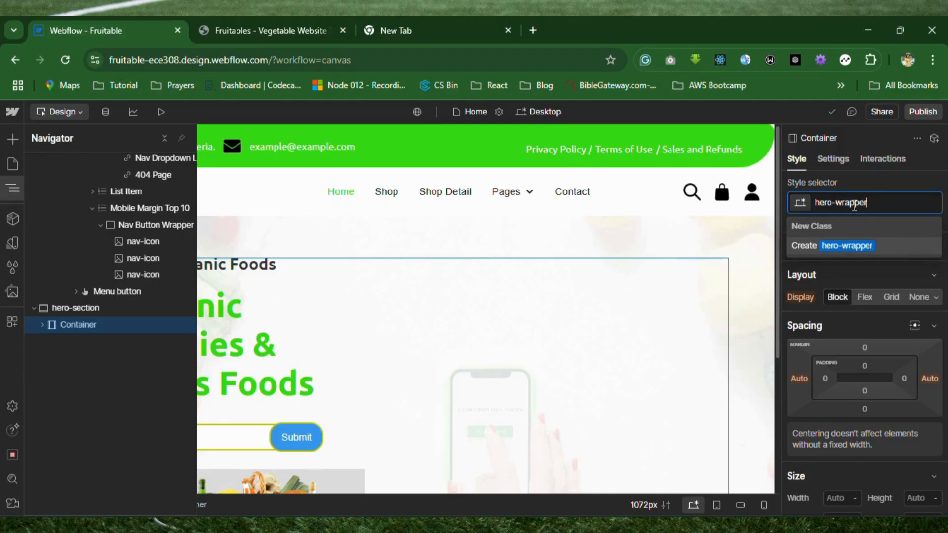
key(Return)
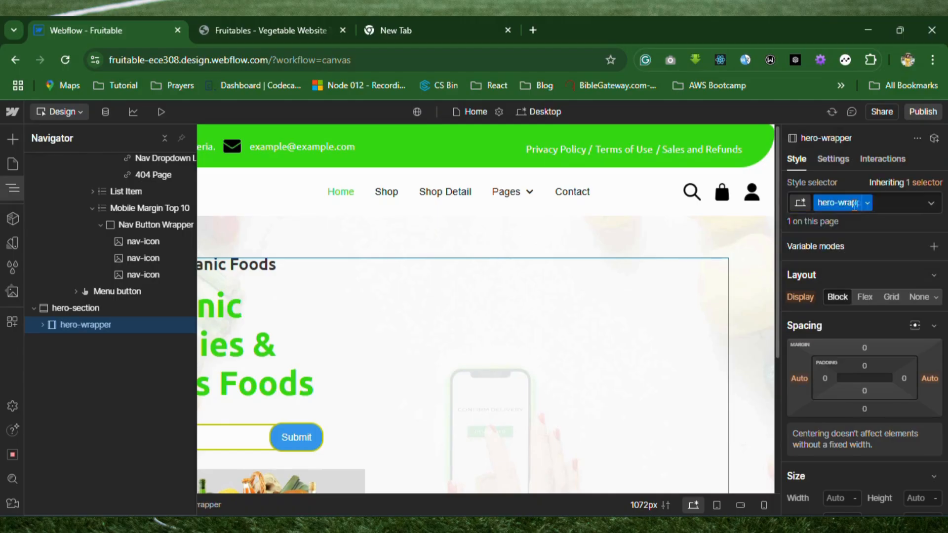
Lay out hero-wrapper as Flex, with its children at Space between horizontally and Center vertically.
click(866, 297)
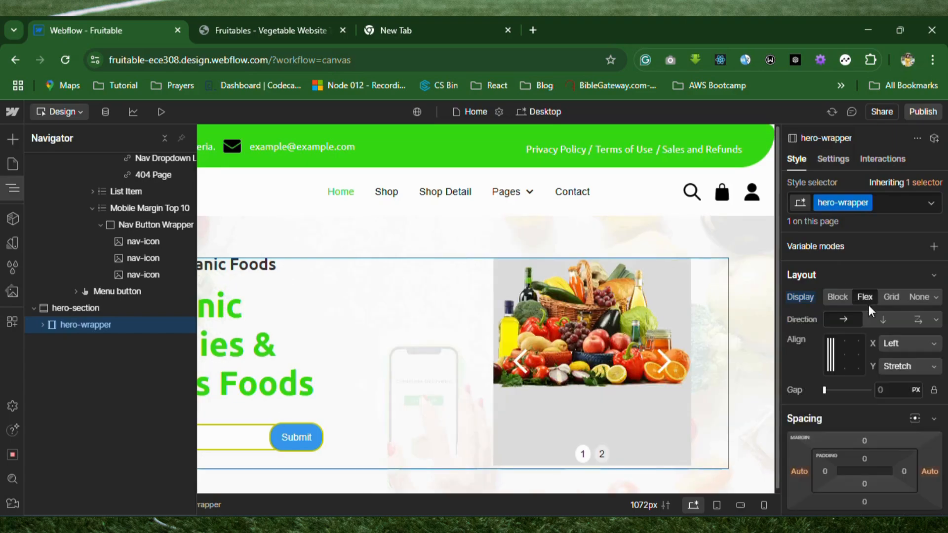
click(903, 347)
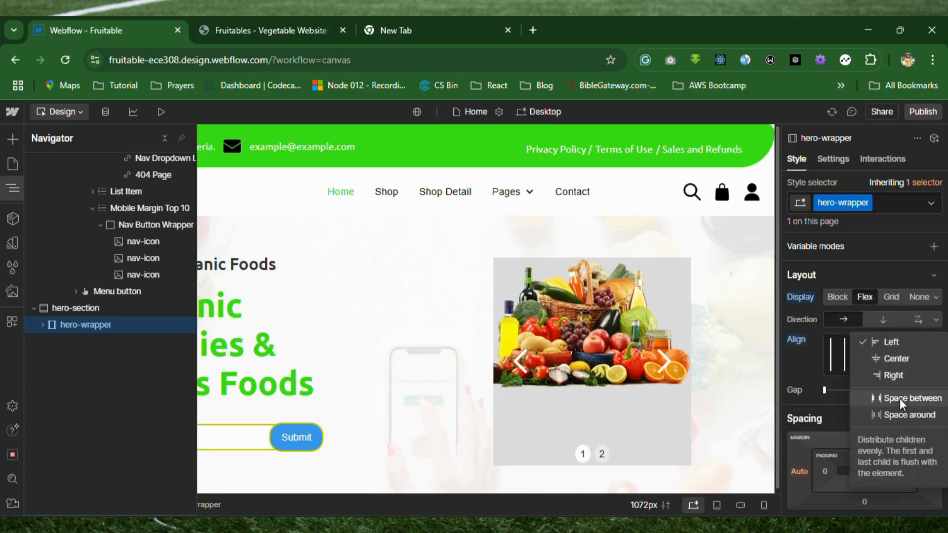
click(900, 398)
click(905, 369)
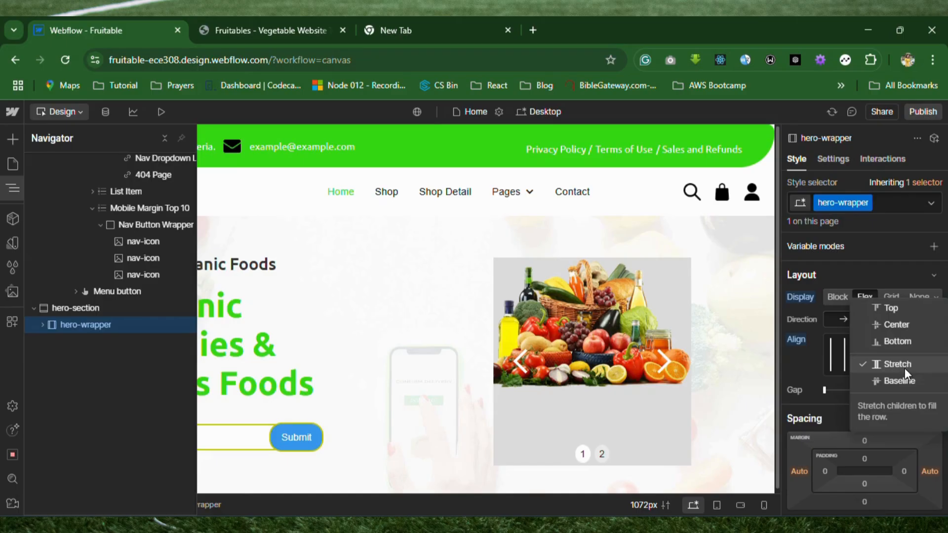
click(899, 324)
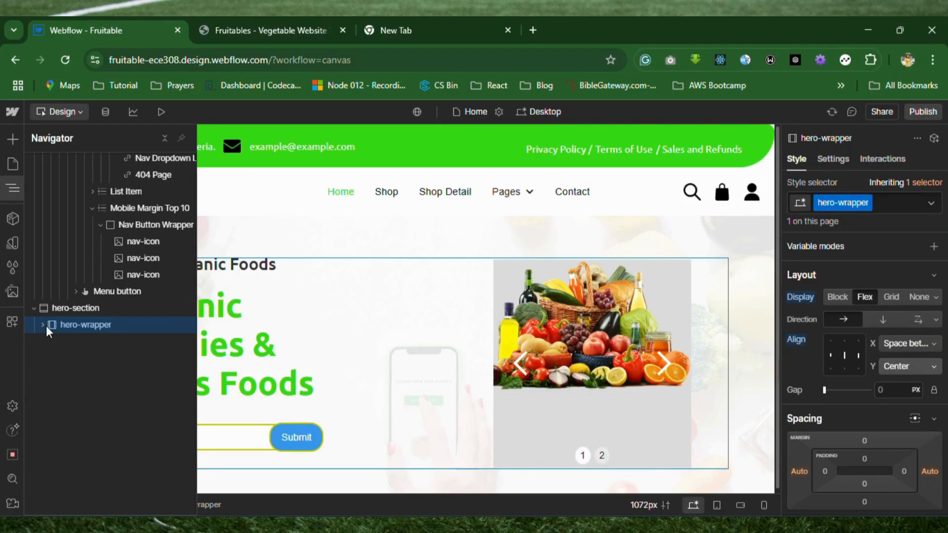
Set the maximum width of hero-wrapper to 1200 px.
scroll(831, 396, down, 3)
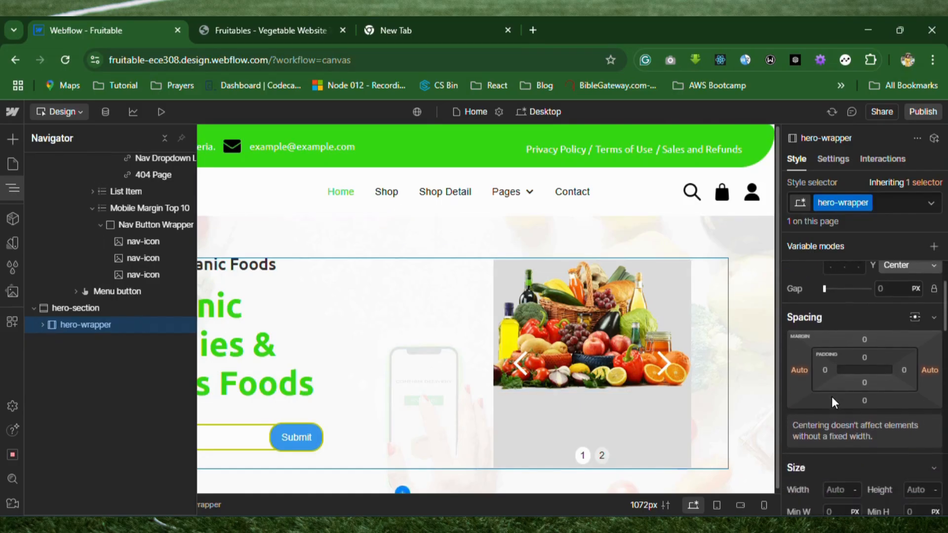
scroll(833, 400, down, 3)
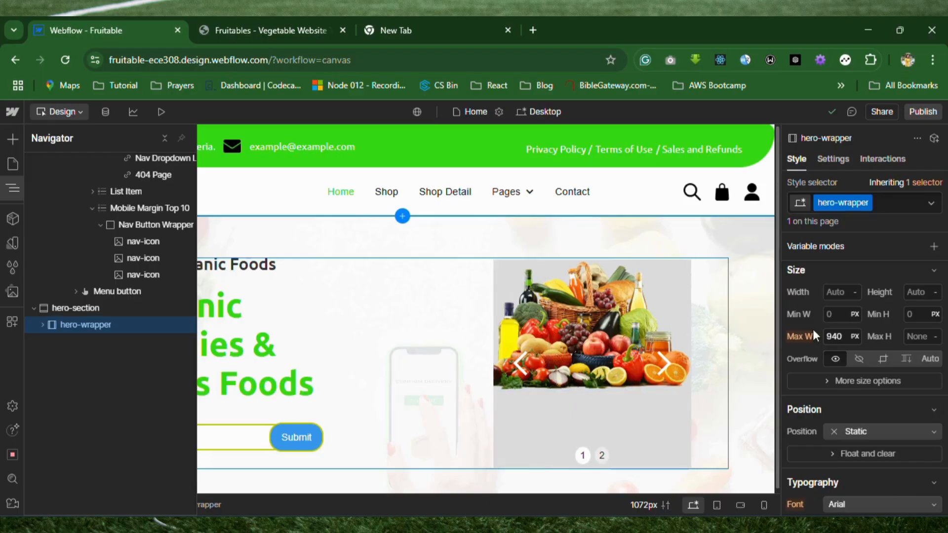
click(839, 337)
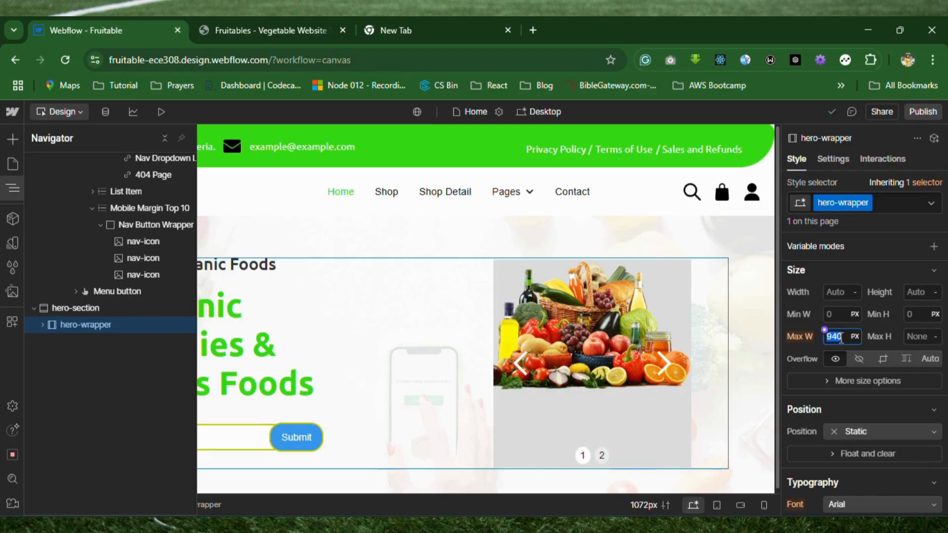
text(1200)
key(Return)
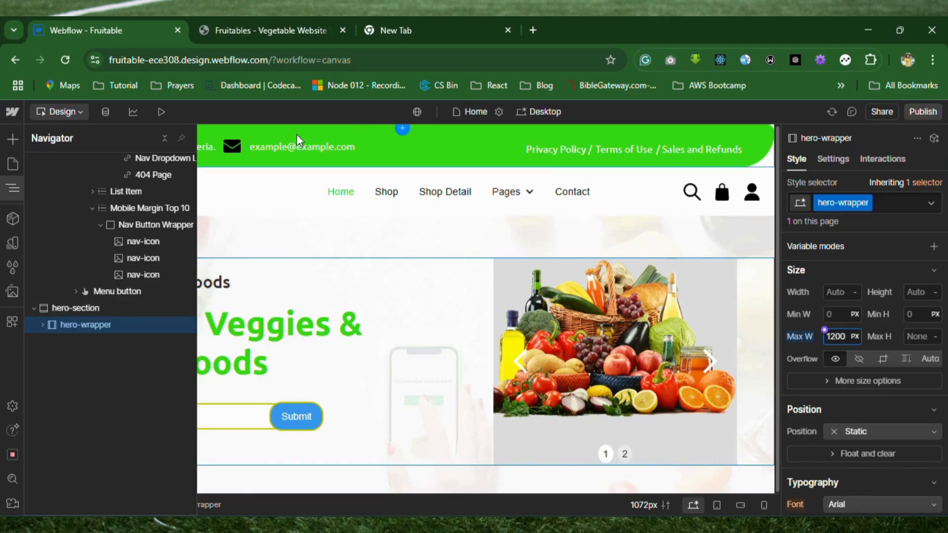
Preview the page, compare the hero section with the Fruitables template, check the slider's second slide, and return to the canvas.
click(157, 119)
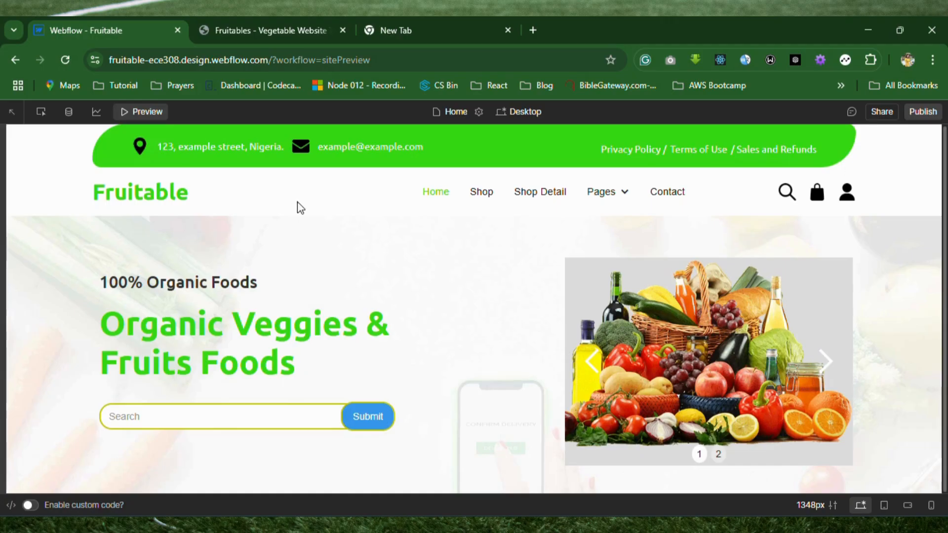
click(270, 29)
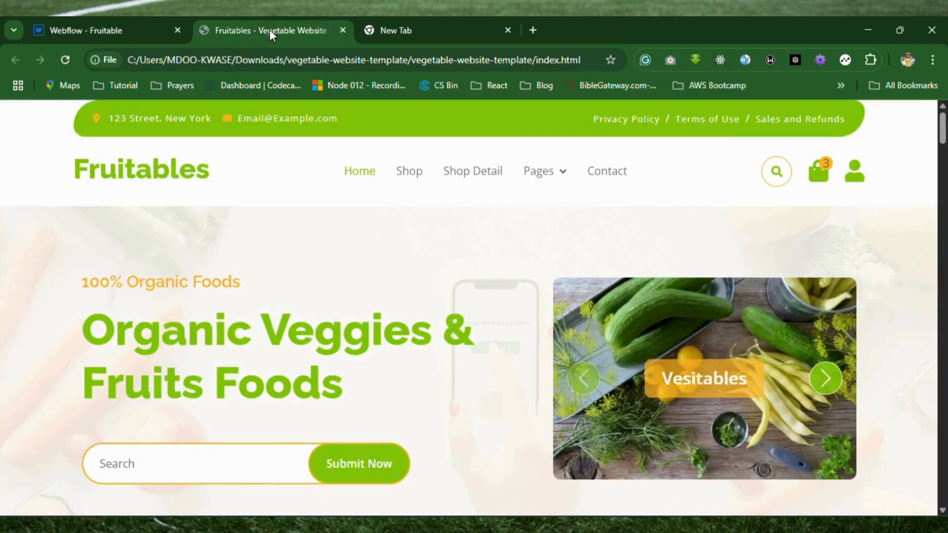
click(127, 31)
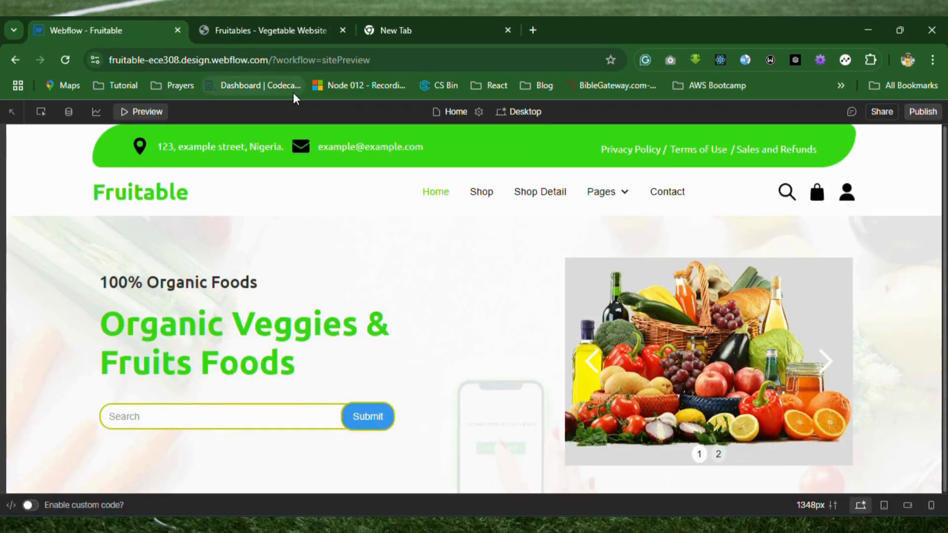
click(275, 30)
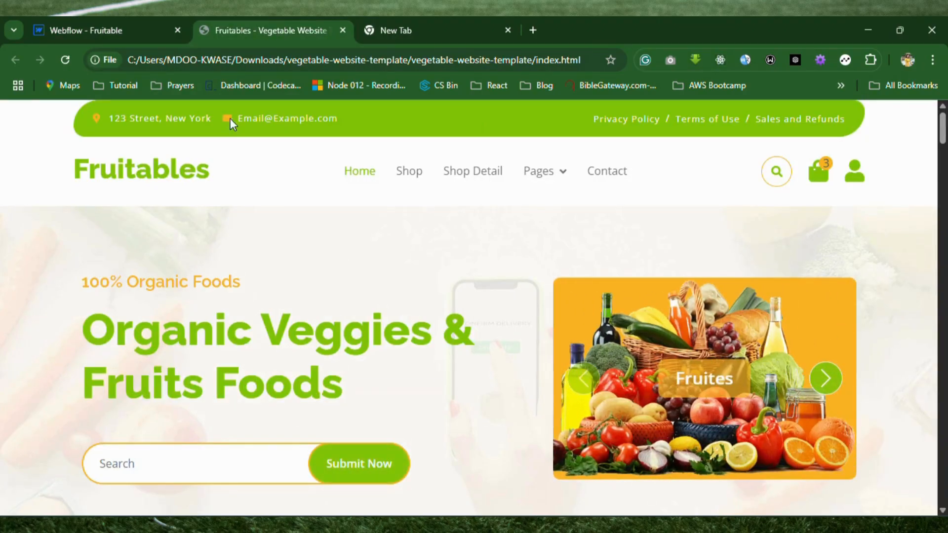
click(116, 32)
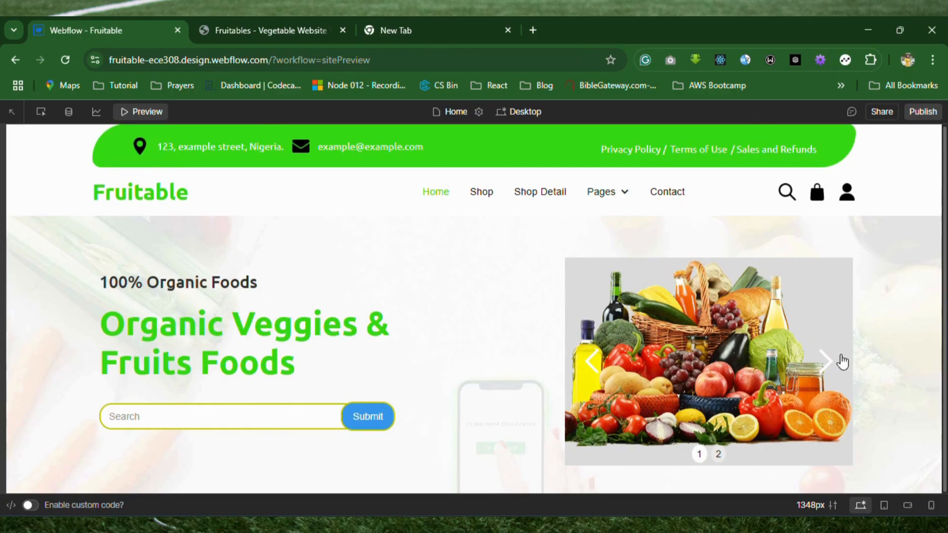
click(823, 370)
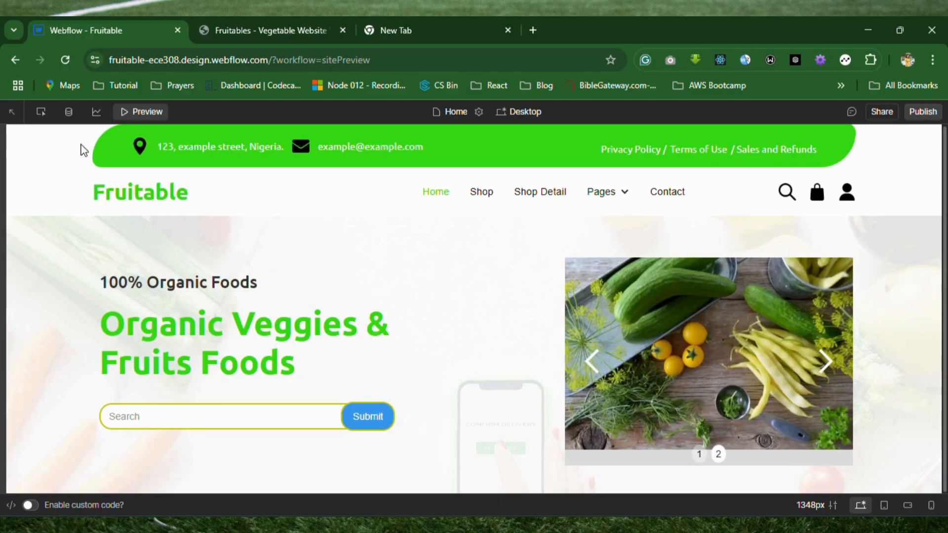
click(152, 113)
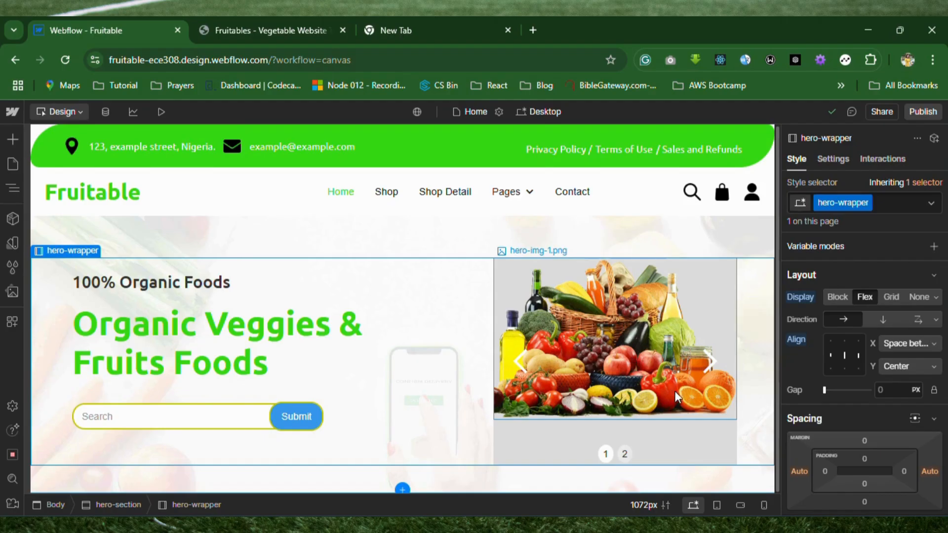
Try adding a third slide to the hero slider, and undo the addition.
click(646, 329)
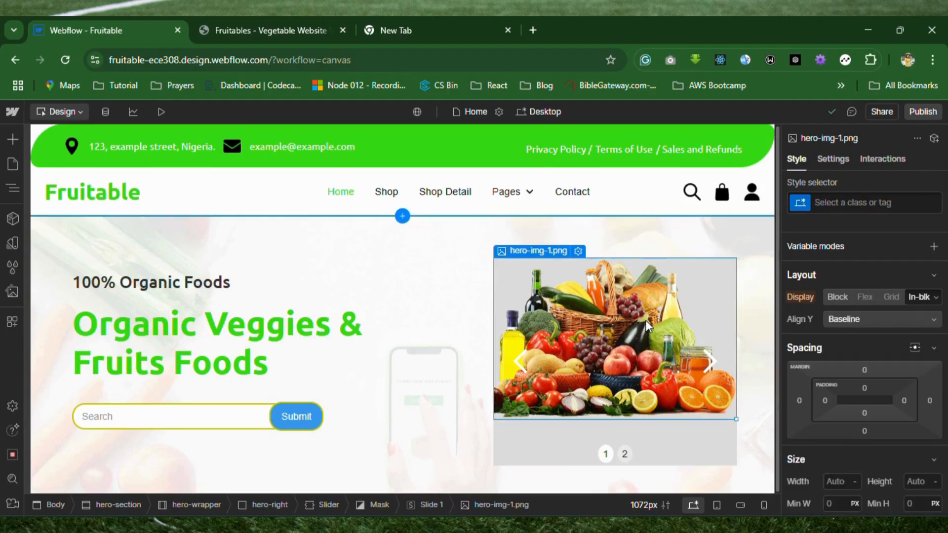
click(844, 158)
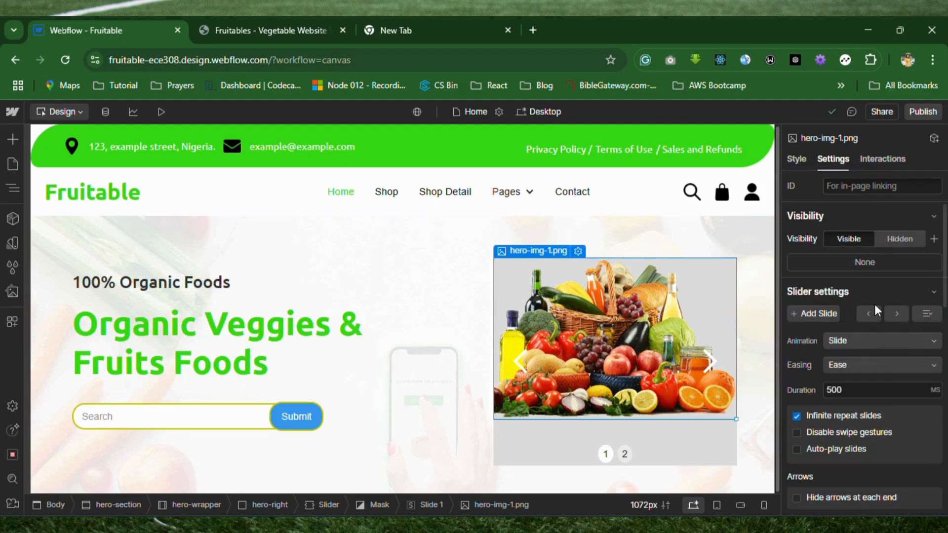
click(812, 312)
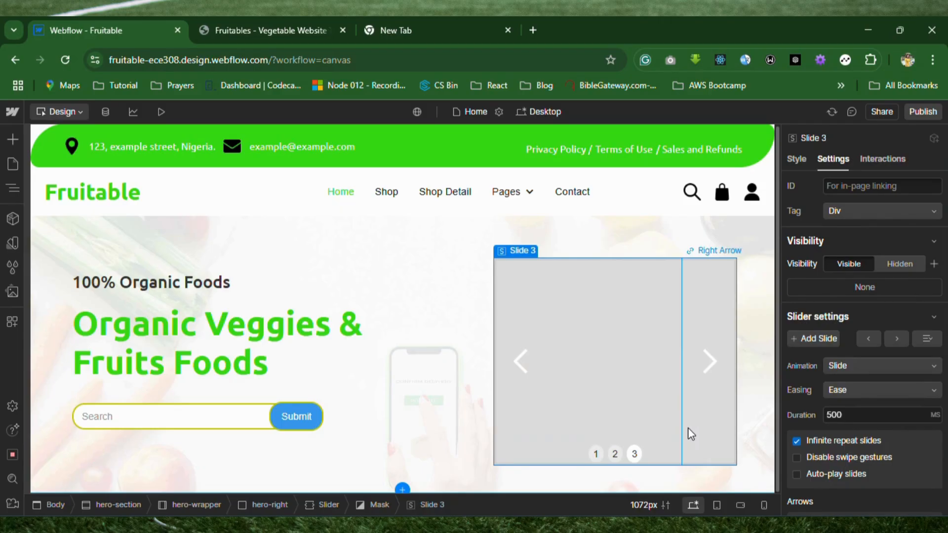
key(Escape)
key(ctrl+z)
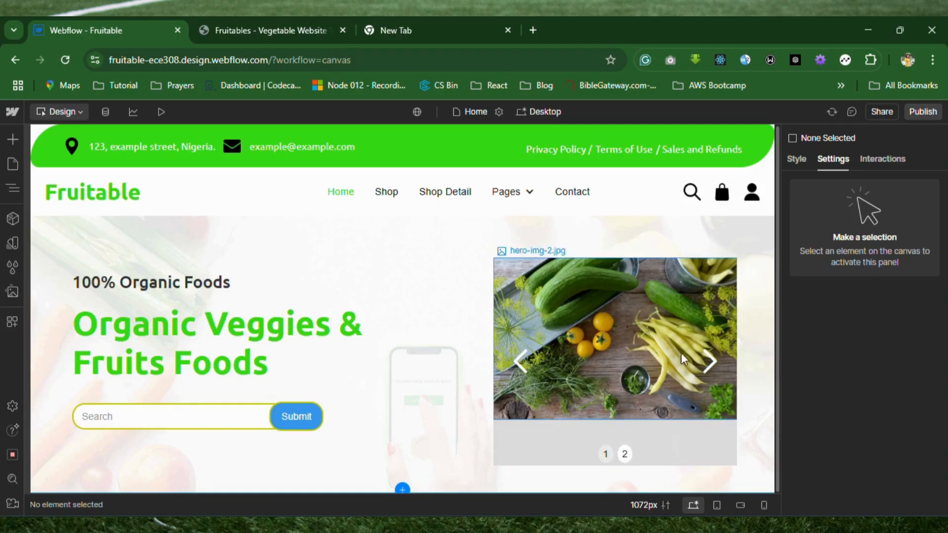
Switch back and forth between the hero slider's two slides, selecting hero-img-1.png and hero-img-2.jpg to inspect them.
click(638, 311)
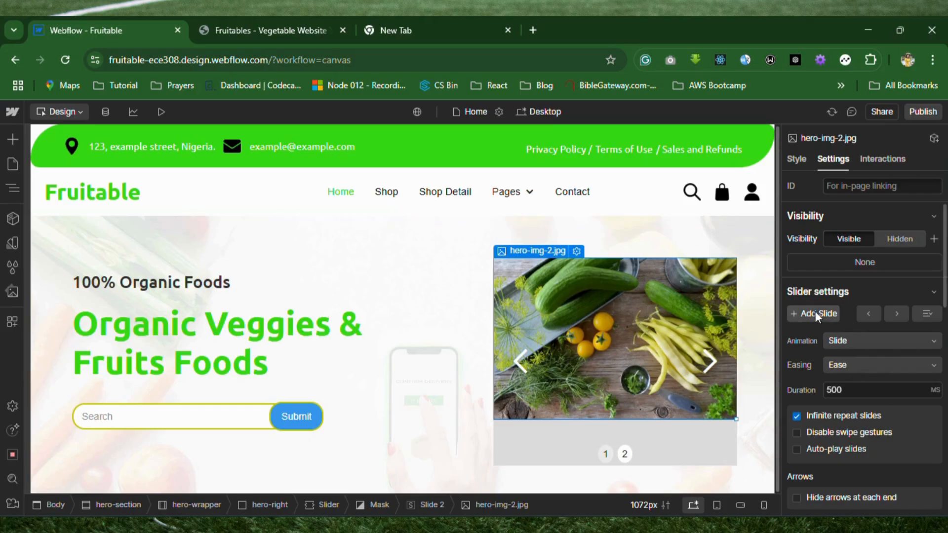
click(869, 313)
click(632, 315)
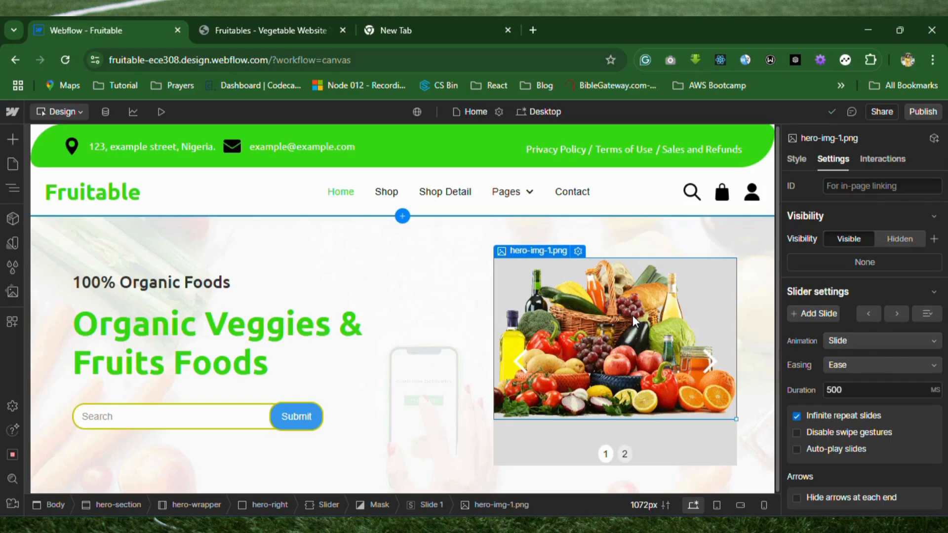
click(898, 313)
click(597, 309)
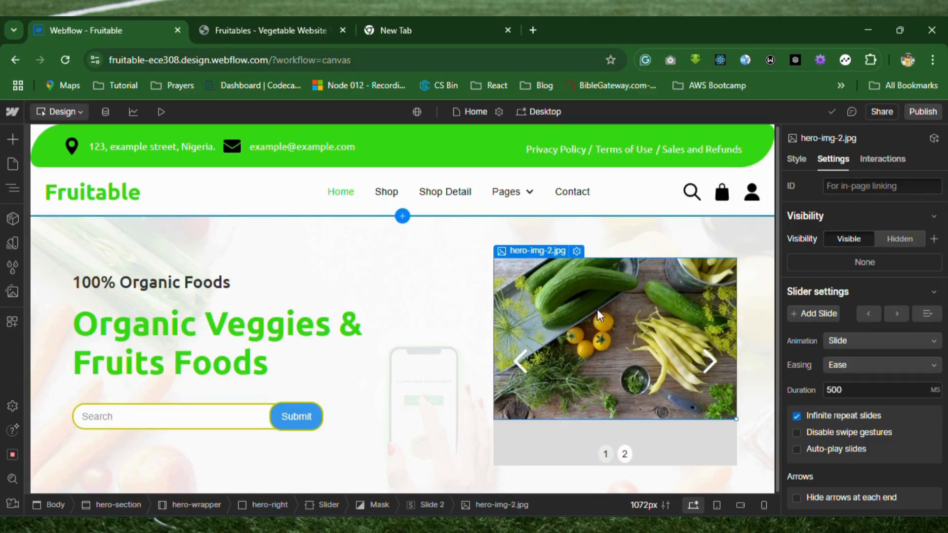